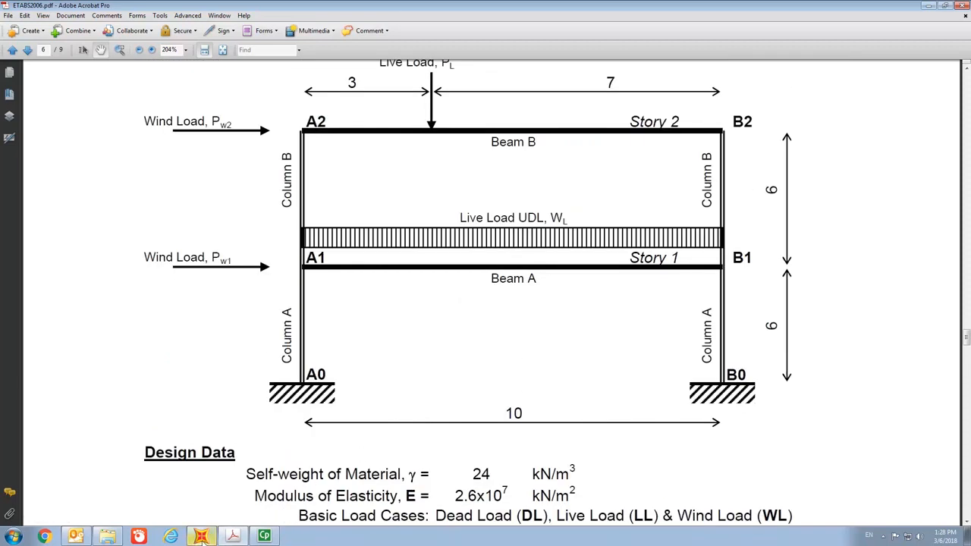
# Switch to SAP2000 and start a new model in KN, m, C units from the 2D Frames template.
pyautogui.moveTo(202, 541)
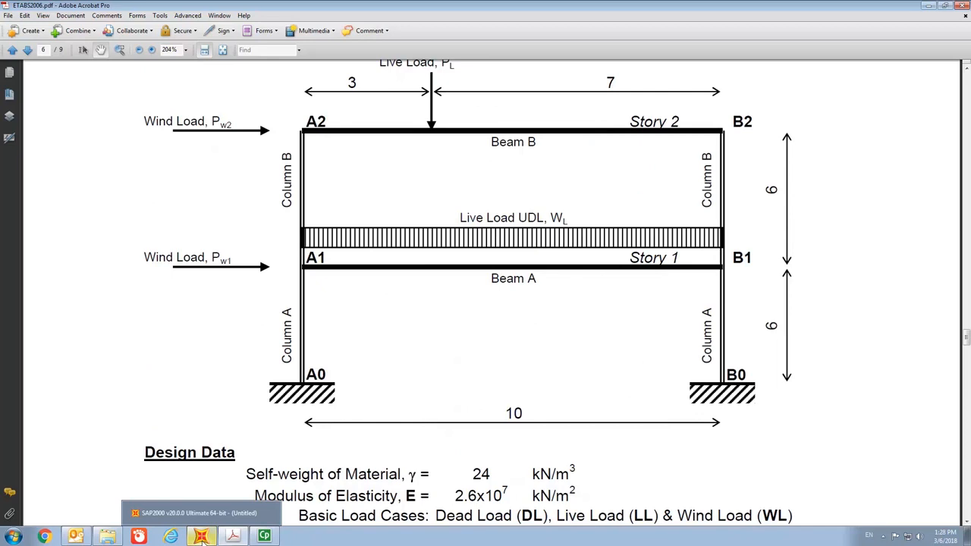
pyautogui.click(197, 513)
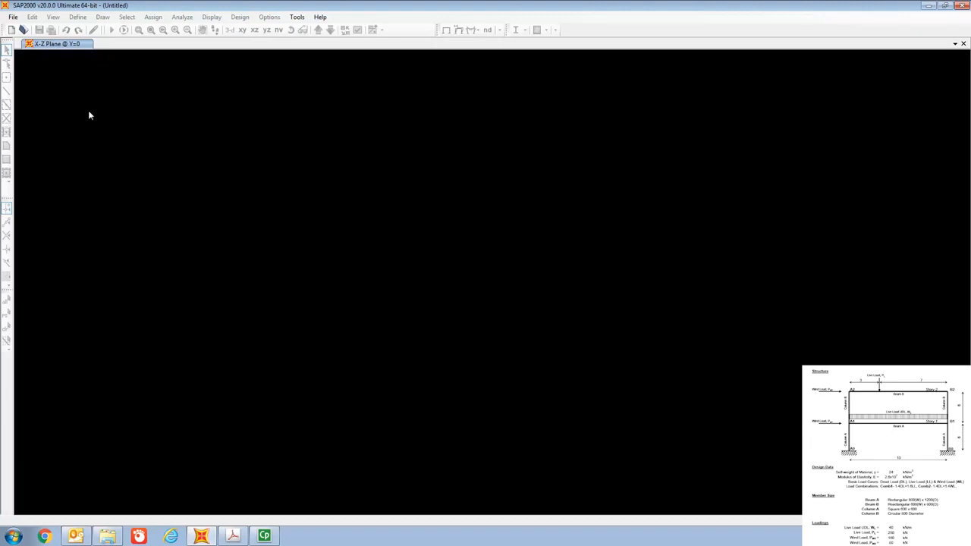
pyautogui.click(12, 18)
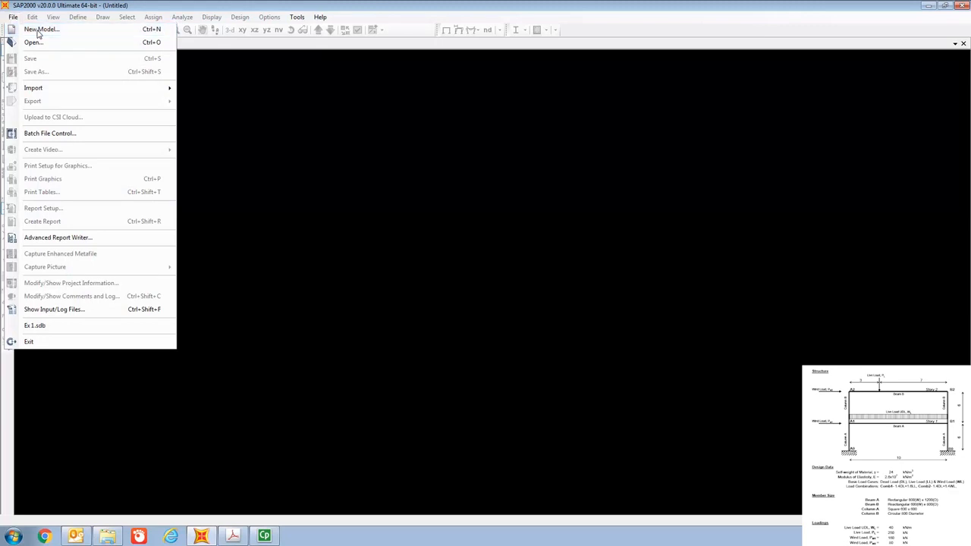
pyautogui.click(38, 30)
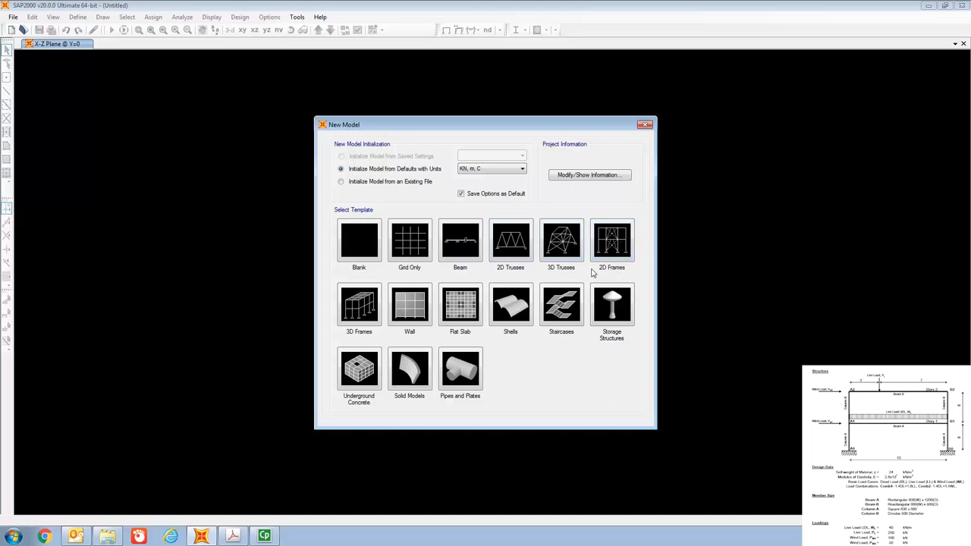
pyautogui.click(618, 246)
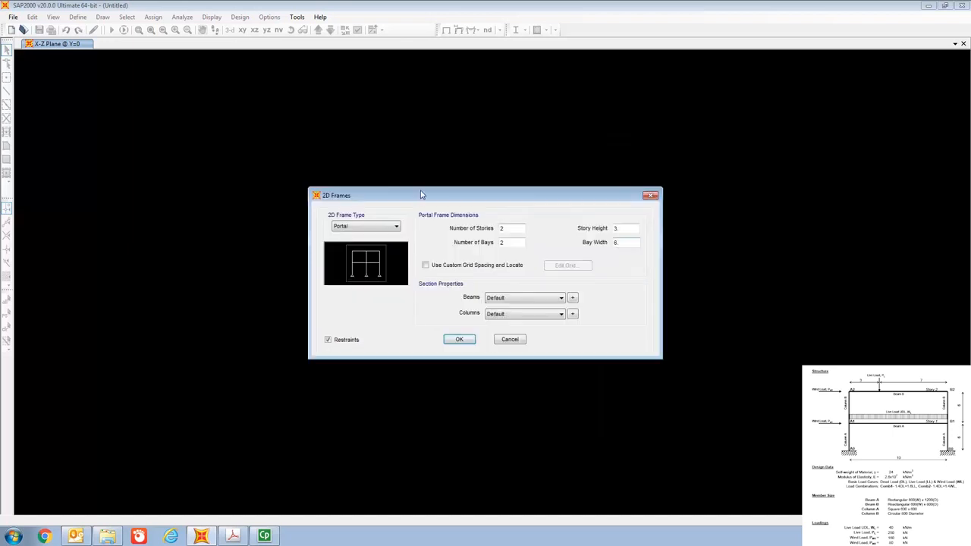
pyautogui.moveTo(421, 194); pyautogui.dragTo(392, 142)
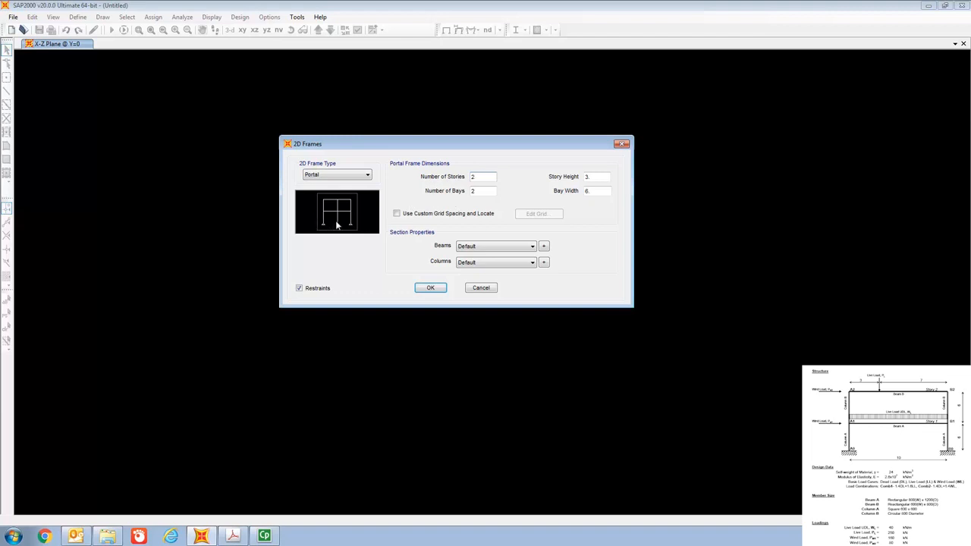
# Set the portal frame to 1 bay with a story height of 6 m and a bay width of 10 m.
pyautogui.click(489, 190)
pyautogui.press('BackSpace')
pyautogui.write('1')
pyautogui.click(594, 177)
pyautogui.press('BackSpace')
pyautogui.press('BackSpace')
pyautogui.write('6')
pyautogui.click(596, 190)
pyautogui.press('BackSpace')
pyautogui.write('10')
# Enable custom grid spacing and set the X grid ordinates to 0 m for line A and 10 m for line B.
pyautogui.click(397, 215)
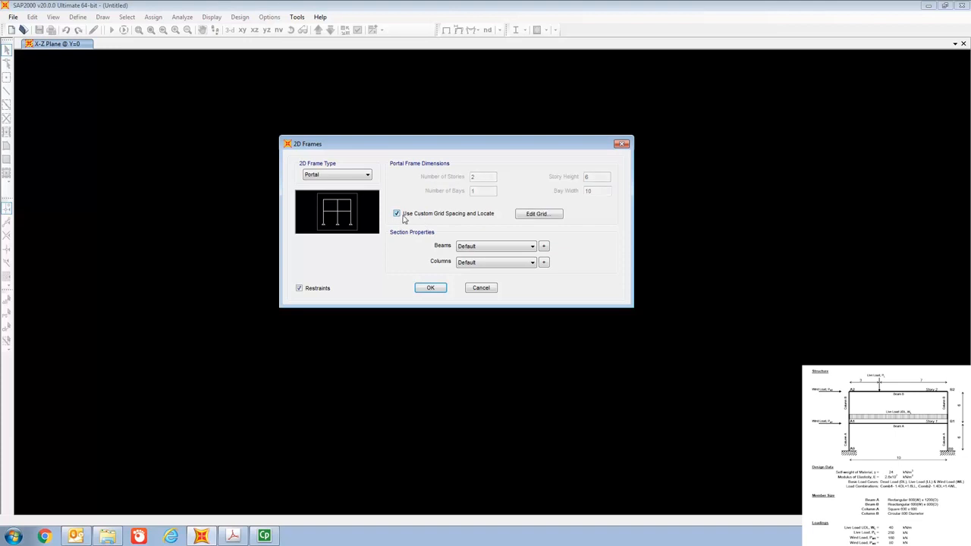
pyautogui.click(547, 217)
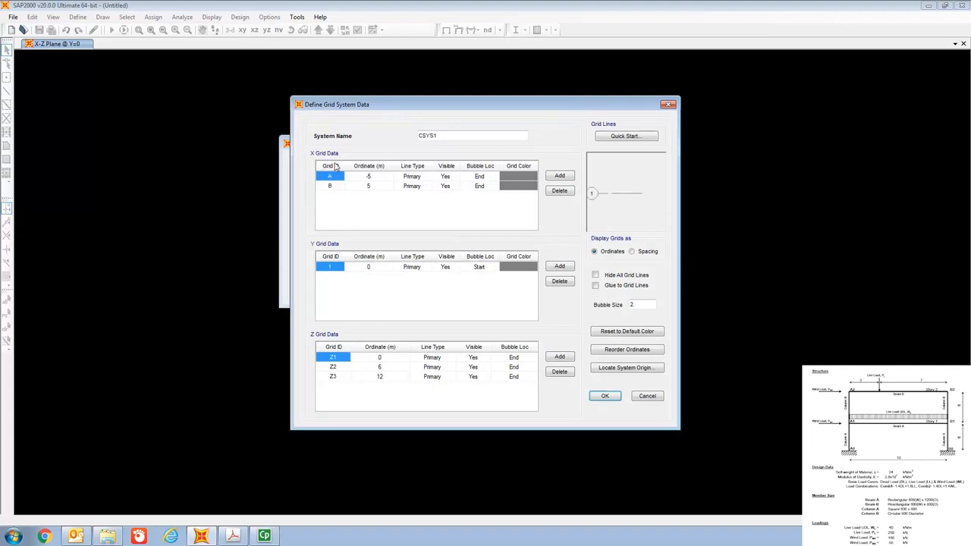
pyautogui.click(376, 177)
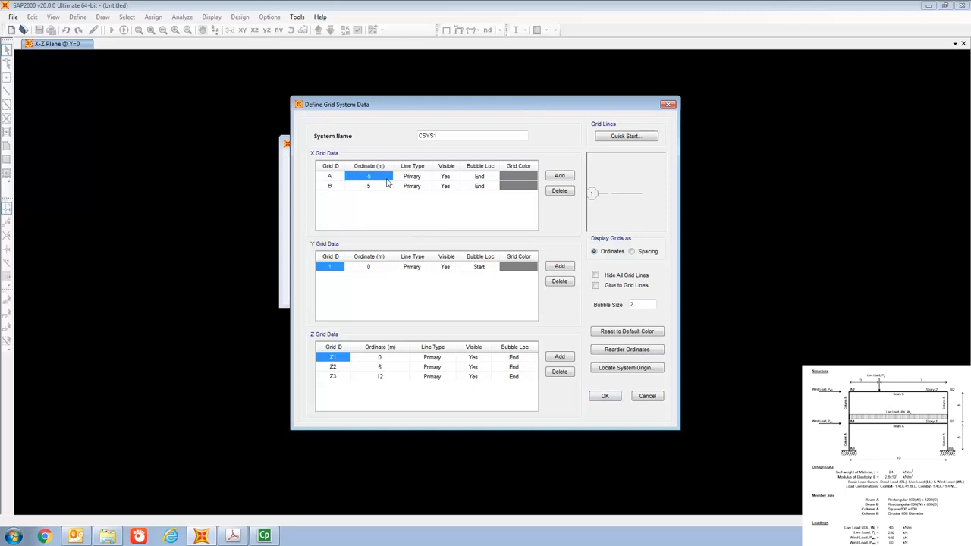
pyautogui.click(334, 187)
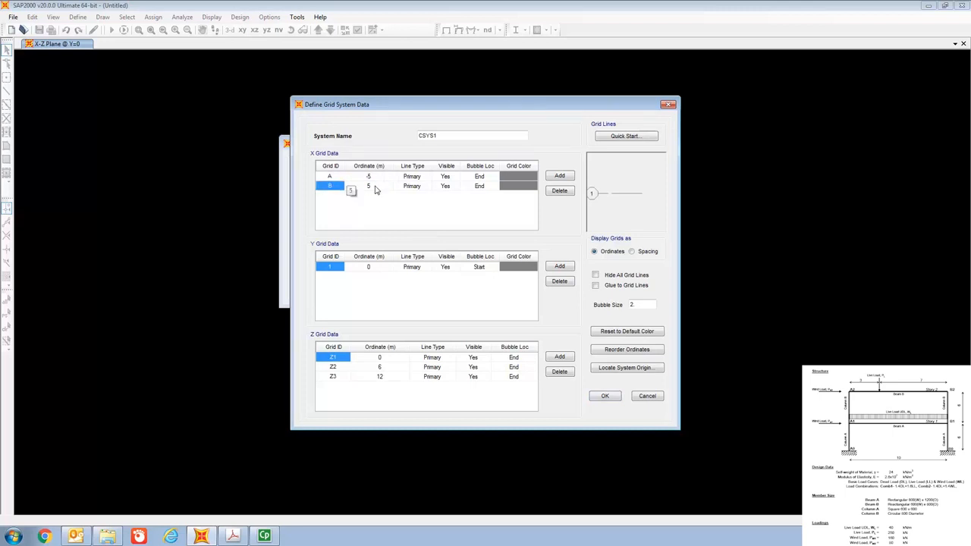
pyautogui.click(375, 190)
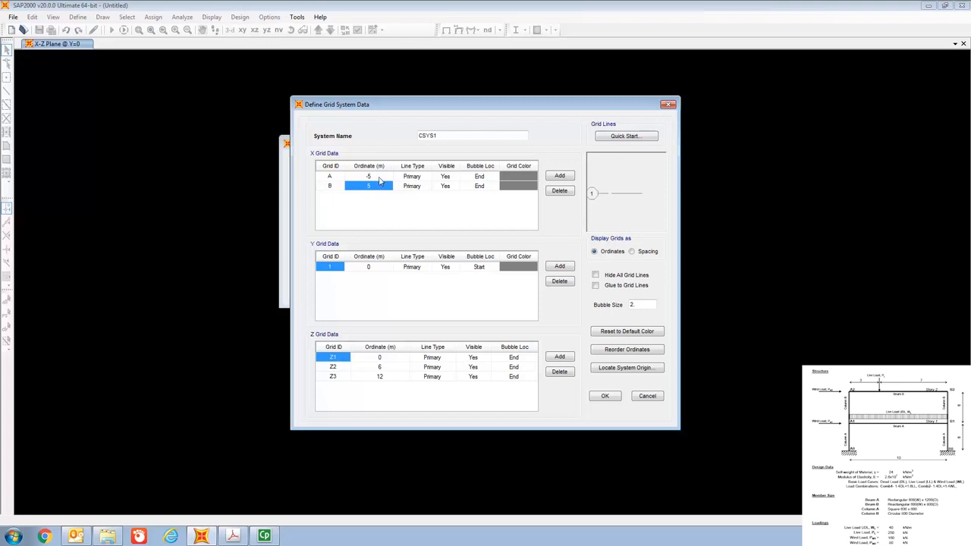
pyautogui.write('-5')
pyautogui.click(376, 177)
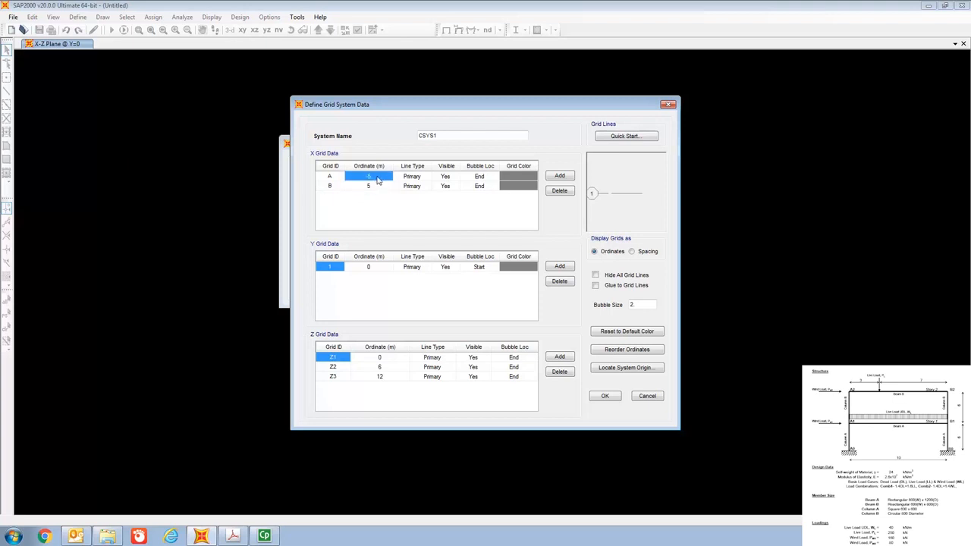
pyautogui.write('0')
pyautogui.click(374, 189)
pyautogui.write('10')
# Check the Z grid ordinates, generate the portal frame from the custom grid and switch the 3-D window to the X-Z view.
pyautogui.click(383, 360)
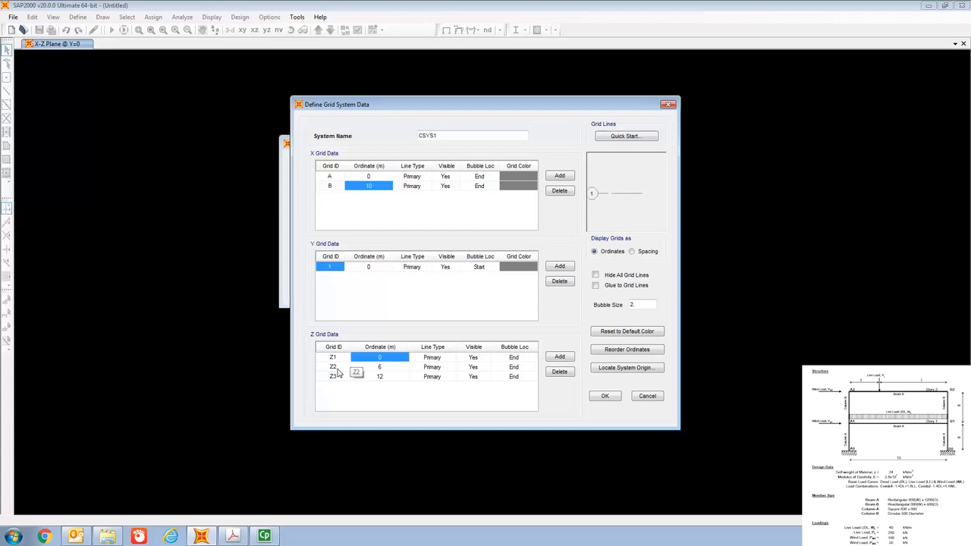
pyautogui.click(383, 368)
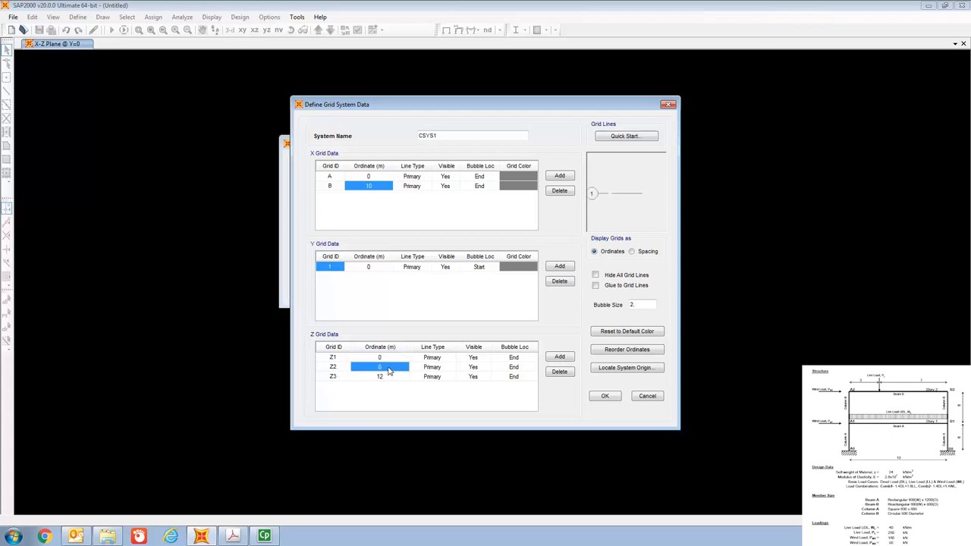
pyautogui.click(342, 380)
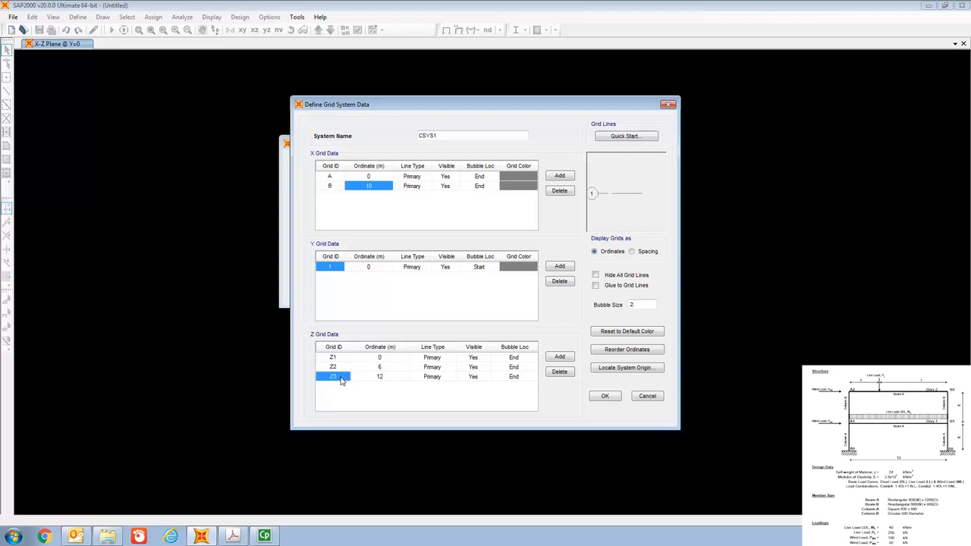
pyautogui.click(395, 378)
pyautogui.click(606, 398)
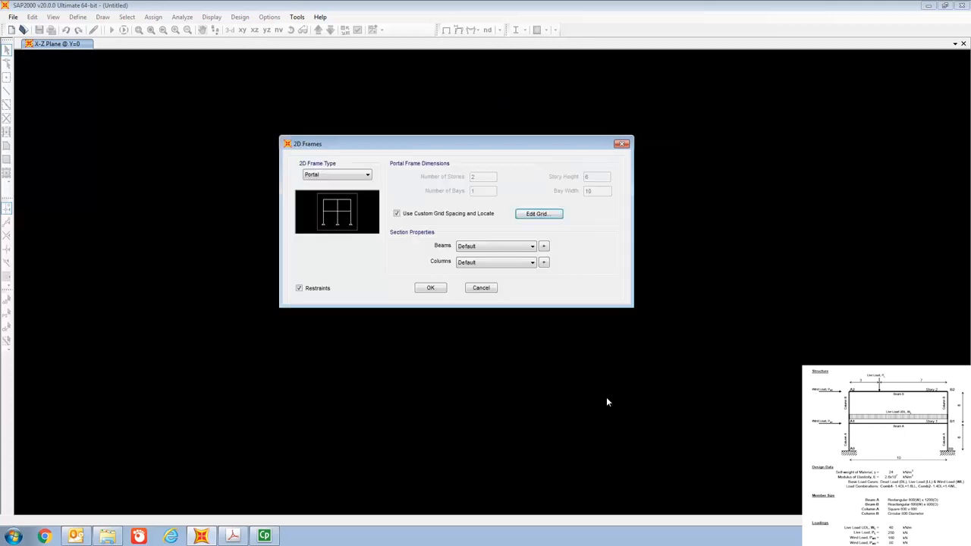
pyautogui.click(438, 288)
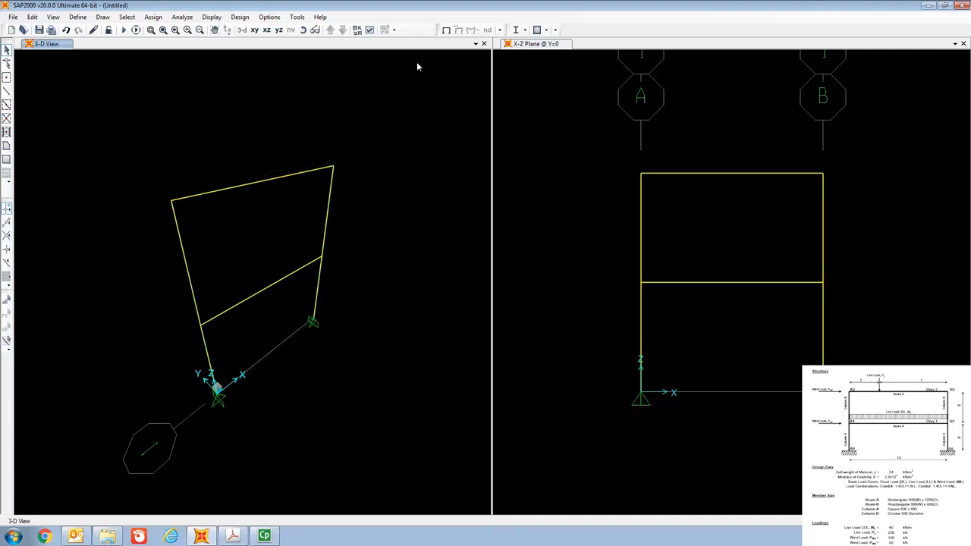
pyautogui.click(267, 31)
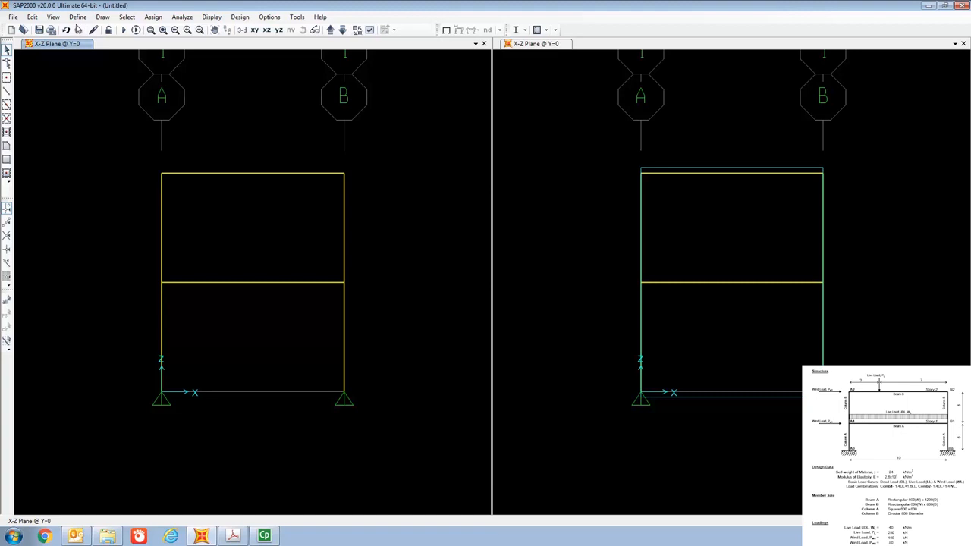
# Open the 4000Psi concrete material for modification and rename it Grade 40.
pyautogui.click(78, 17)
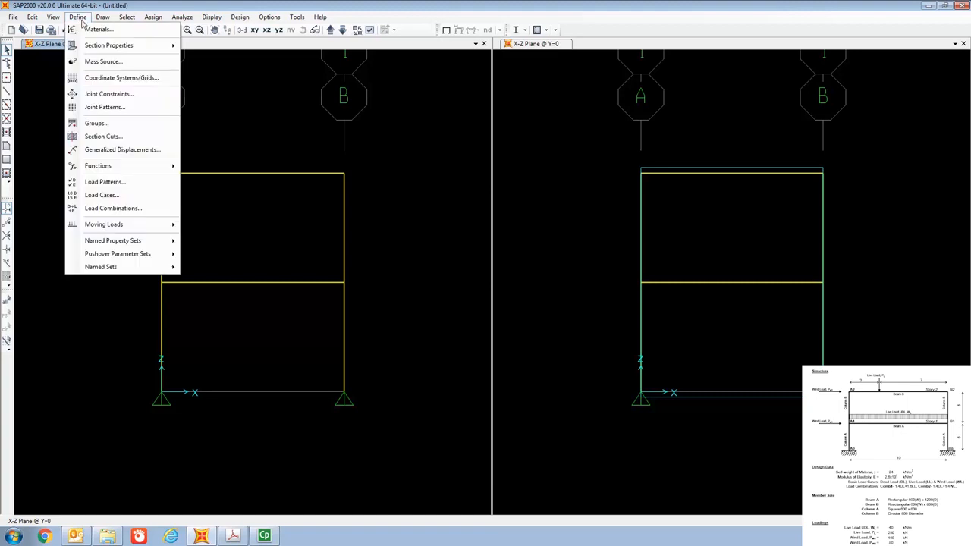
pyautogui.click(99, 30)
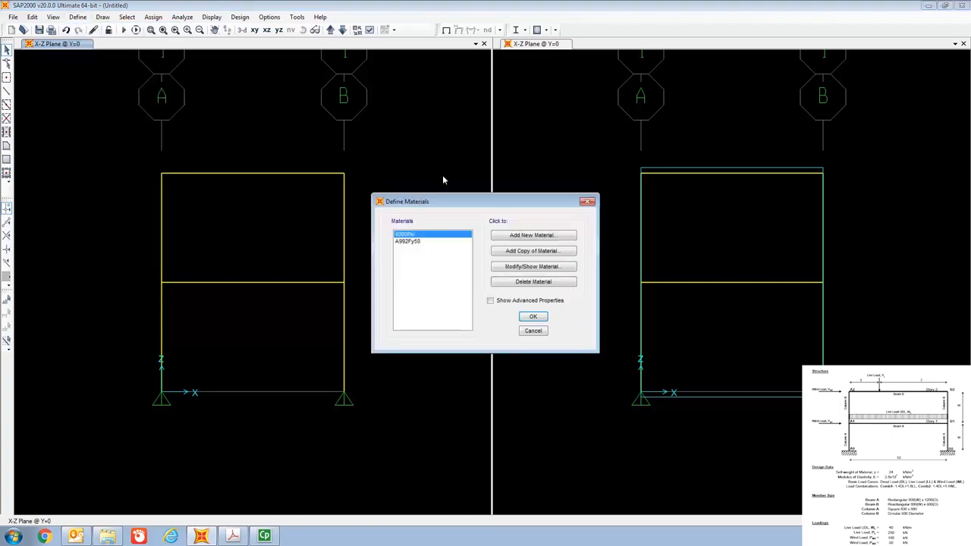
pyautogui.moveTo(450, 203); pyautogui.dragTo(447, 91)
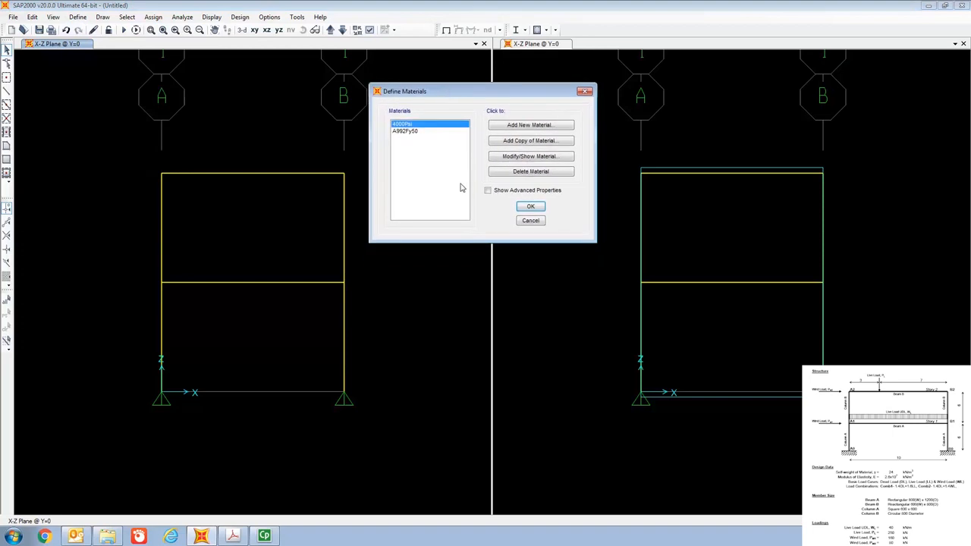
pyautogui.click(422, 124)
pyautogui.click(538, 158)
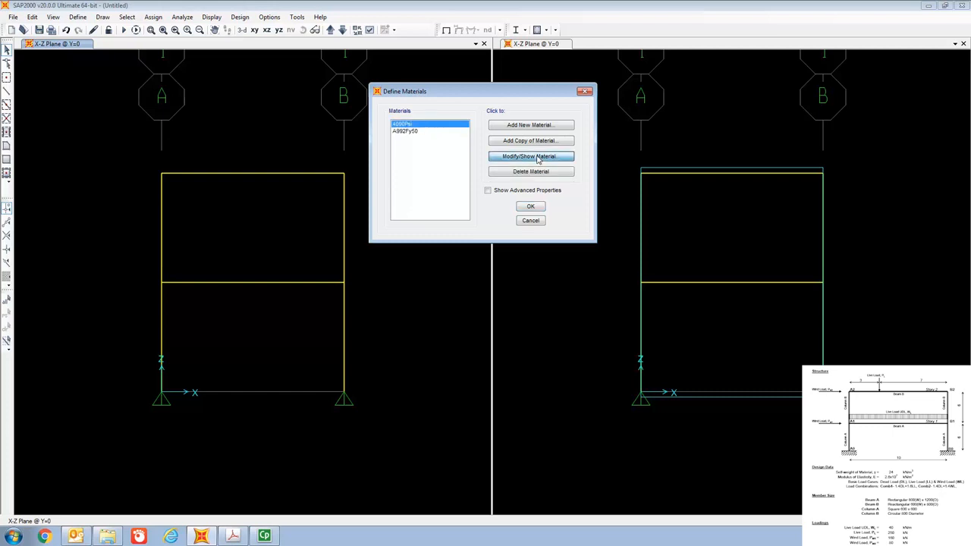
pyautogui.moveTo(504, 119); pyautogui.dragTo(546, 73)
pyautogui.click(561, 101)
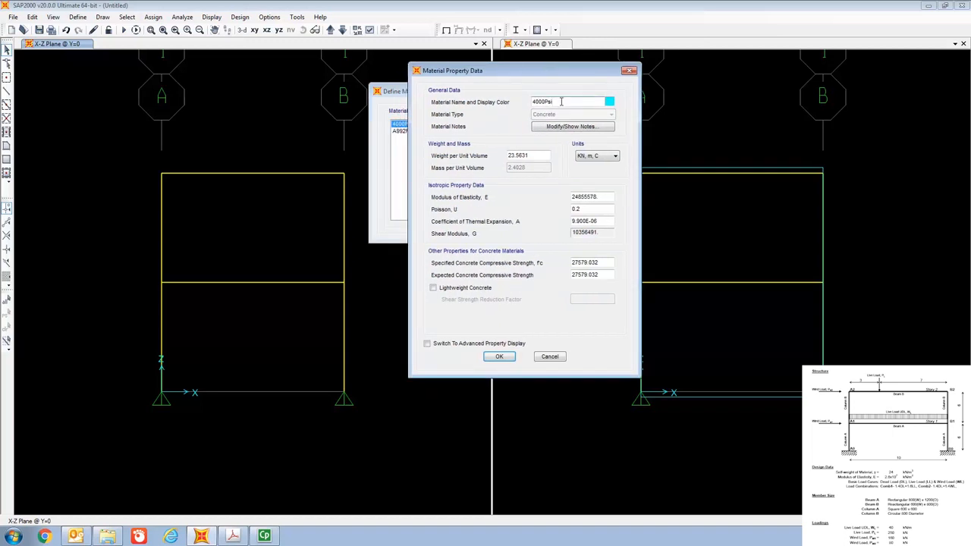
pyautogui.press('BackSpace')
pyautogui.press('BackSpace')
pyautogui.press('BackSpace')
pyautogui.press('BackSpace')
pyautogui.press('BackSpace')
pyautogui.press('BackSpace')
pyautogui.press('BackSpace')
pyautogui.write('Grade 40')
# Set the concrete material's weight per unit volume to 24 kN/m³.
pyautogui.click(536, 154)
pyautogui.press('BackSpace')
pyautogui.press('BackSpace')
pyautogui.press('BackSpace')
pyautogui.press('BackSpace')
pyautogui.press('BackSpace')
pyautogui.press('BackSpace')
pyautogui.write('4')
# Set the Grade 40 modulus of elasticity to 2.6x10^7 kN/m² and accept the material definitions.
pyautogui.click(599, 197)
pyautogui.press('BackSpace')
pyautogui.press('BackSpace')
pyautogui.press('BackSpace')
pyautogui.press('BackSpace')
pyautogui.press('BackSpace')
pyautogui.press('BackSpace')
pyautogui.press('BackSpace')
pyautogui.press('BackSpace')
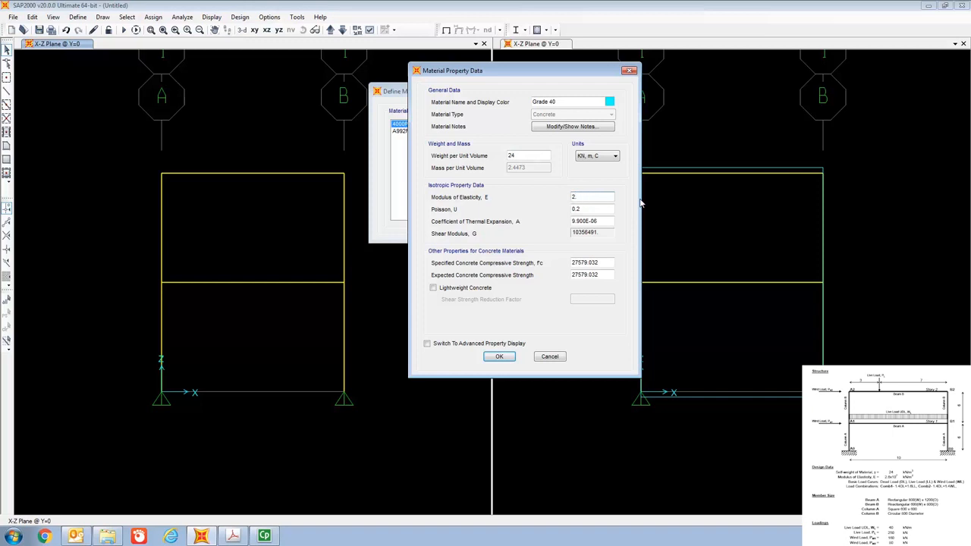
pyautogui.write('6000000')
pyautogui.click(508, 361)
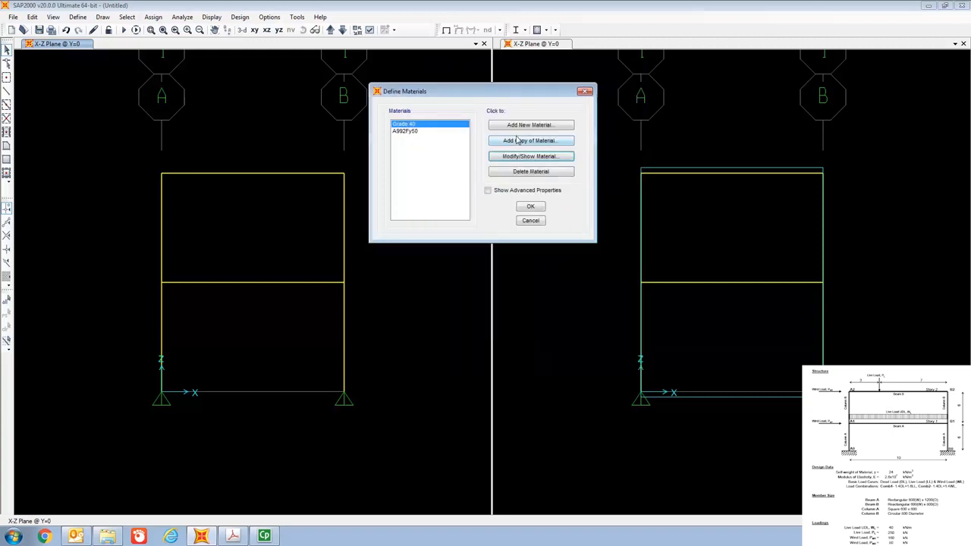
pyautogui.click(531, 208)
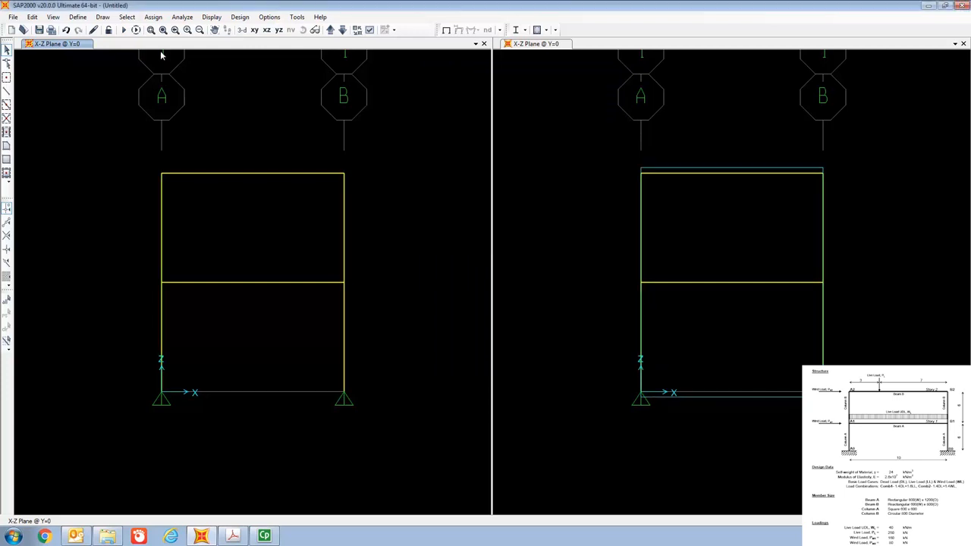
# Open the frame section definitions and start adding a new rectangular section of the Concrete property type.
pyautogui.click(77, 18)
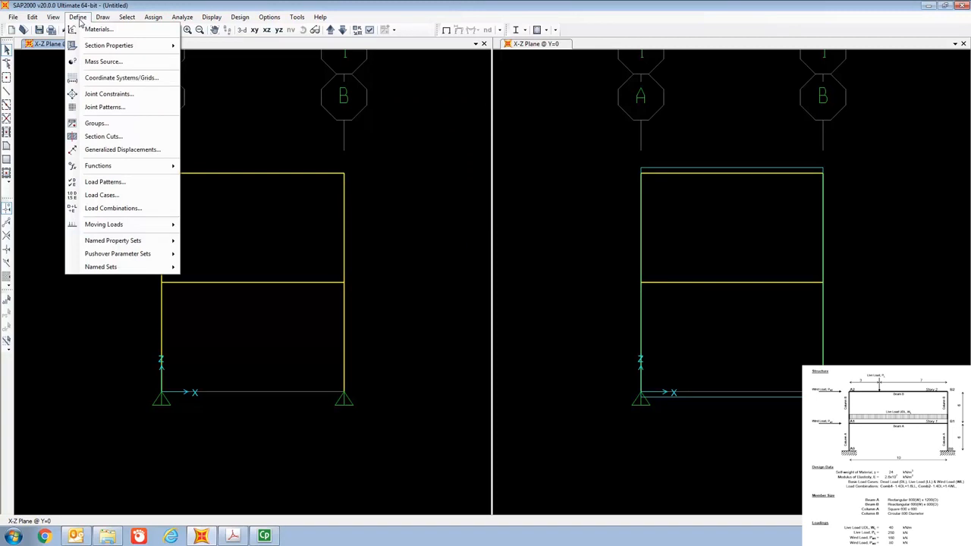
pyautogui.moveTo(98, 47)
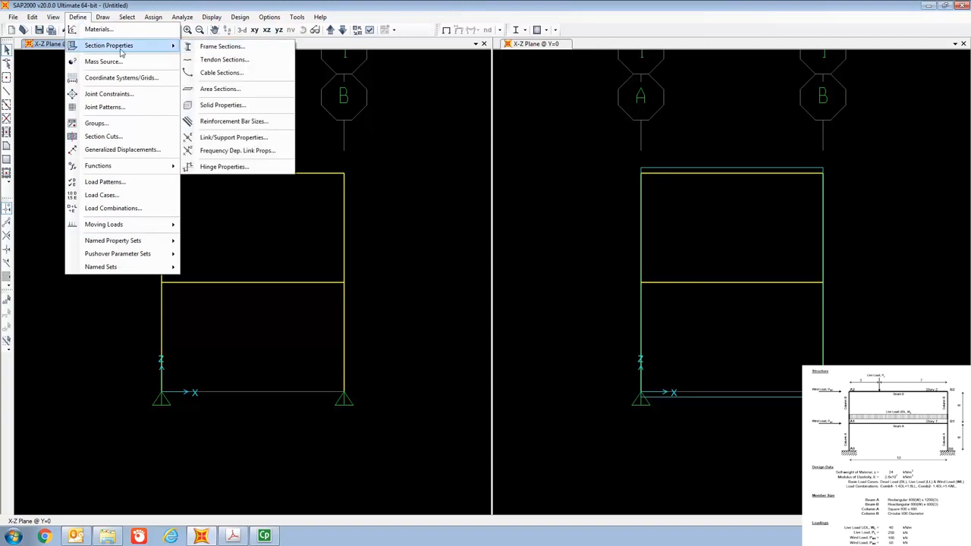
pyautogui.click(222, 46)
pyautogui.moveTo(459, 161); pyautogui.dragTo(435, 75)
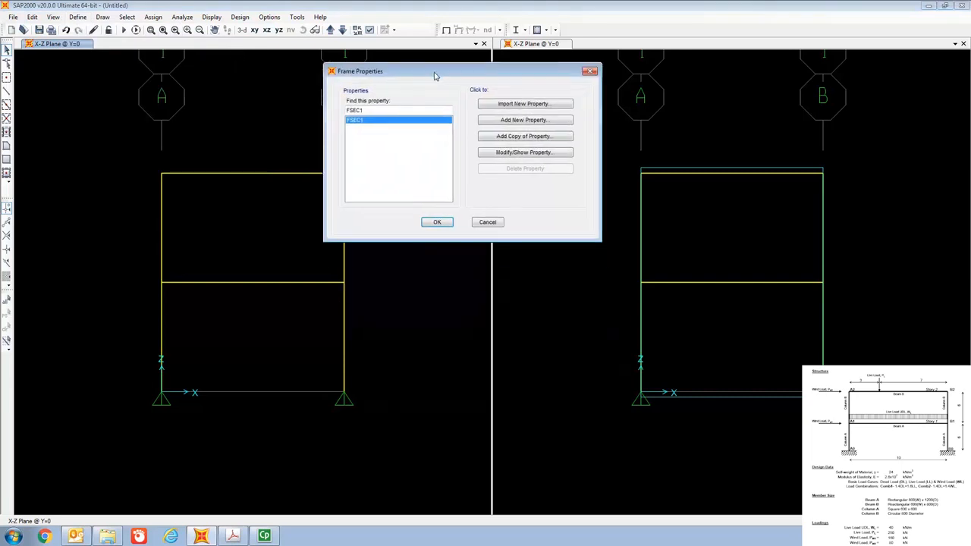
pyautogui.click(518, 122)
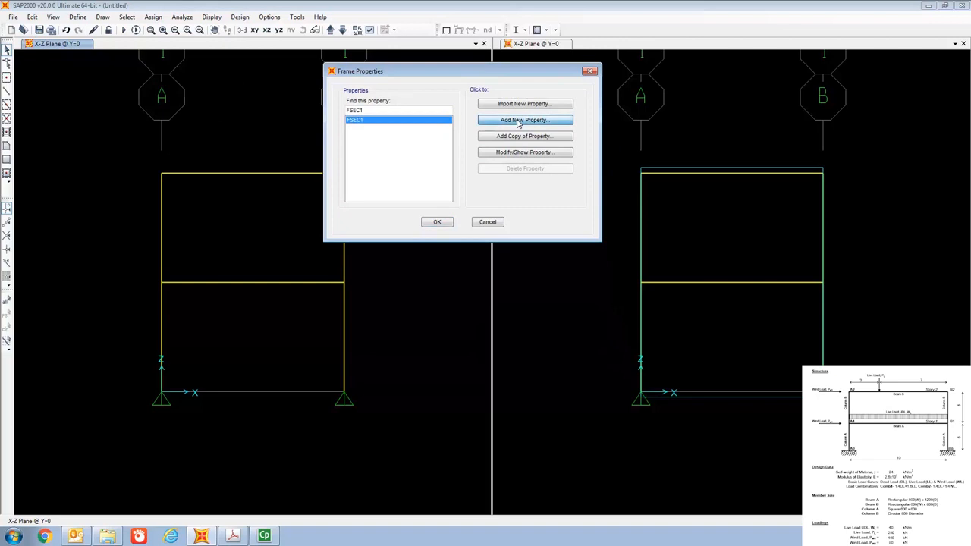
pyautogui.moveTo(498, 144); pyautogui.dragTo(578, 71)
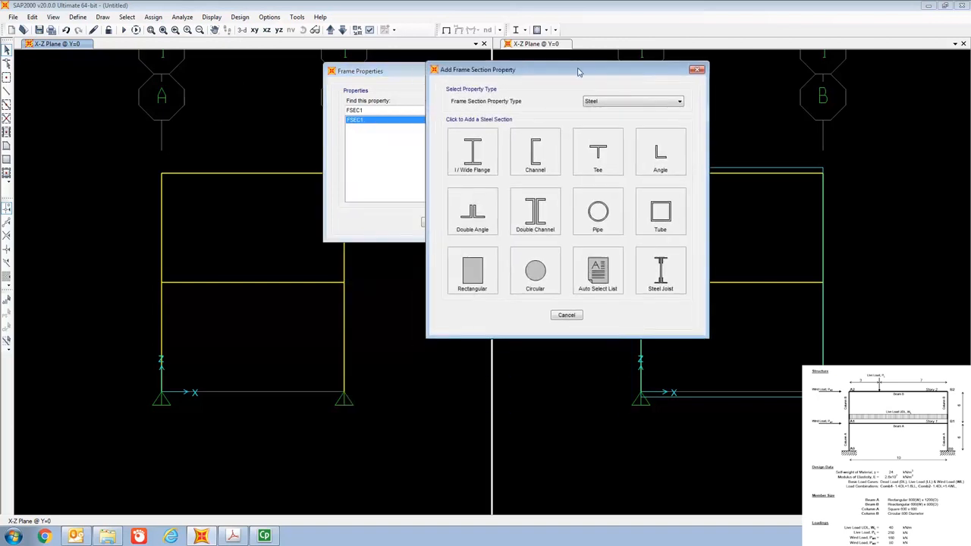
pyautogui.click(626, 101)
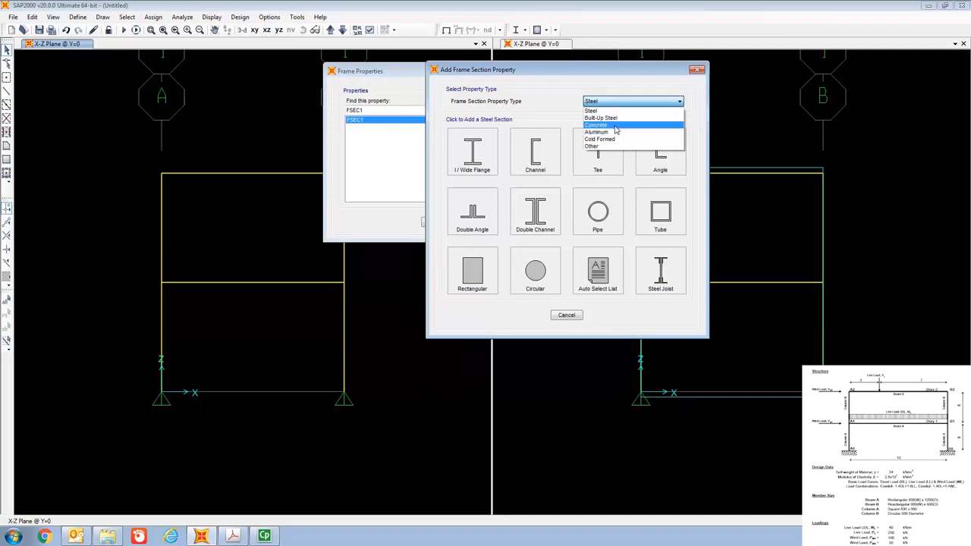
pyautogui.click(615, 126)
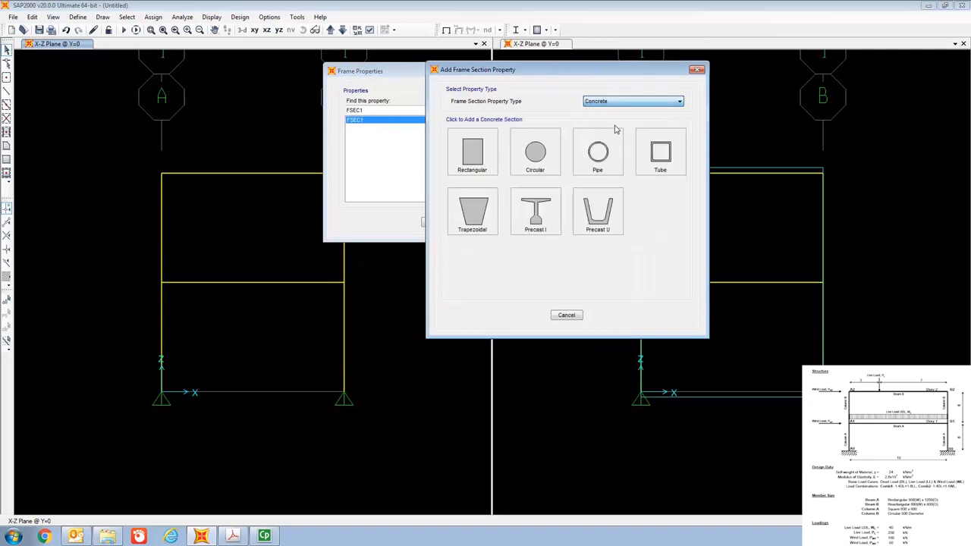
pyautogui.click(480, 159)
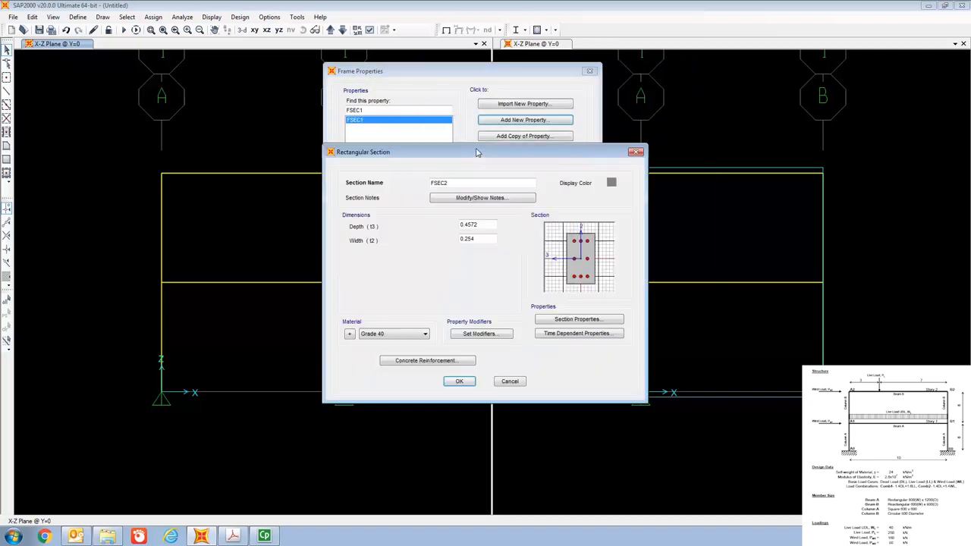
# Name the new rectangular concrete section Beam A.
pyautogui.press('BackSpace')
pyautogui.press('BackSpace')
pyautogui.press('BackSpace')
pyautogui.press('BackSpace')
pyautogui.press('BackSpace')
pyautogui.write('Be')
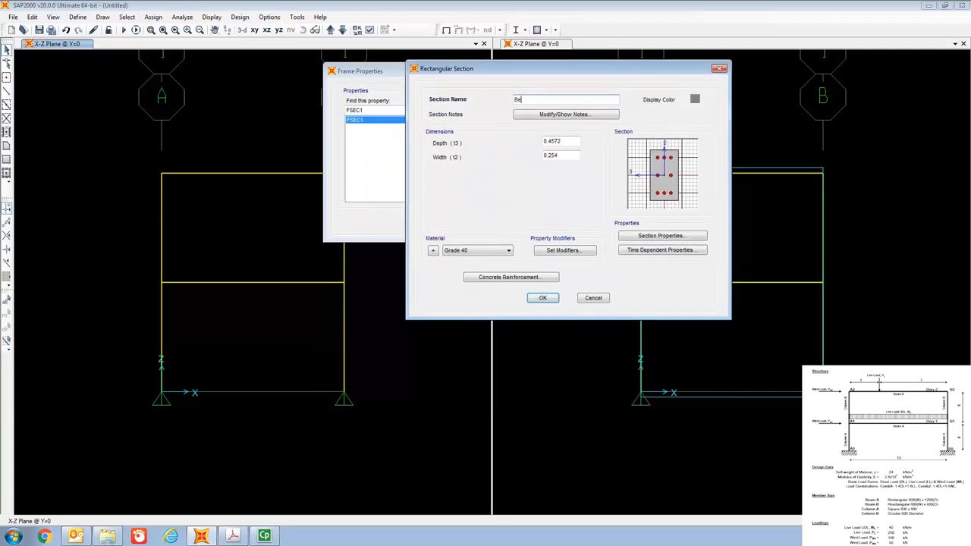
pyautogui.write('am A')
# Set Beam A's width to 0.8 m and depth to 1.2 m, keeping Grade 40 as its material.
pyautogui.click(562, 154)
pyautogui.press('BackSpace')
pyautogui.press('BackSpace')
pyautogui.press('BackSpace')
pyautogui.write('0')
pyautogui.click(563, 142)
pyautogui.press('BackSpace')
pyautogui.press('BackSpace')
pyautogui.press('BackSpace')
pyautogui.press('BackSpace')
pyautogui.press('BackSpace')
pyautogui.press('BackSpace')
pyautogui.write('1.2')
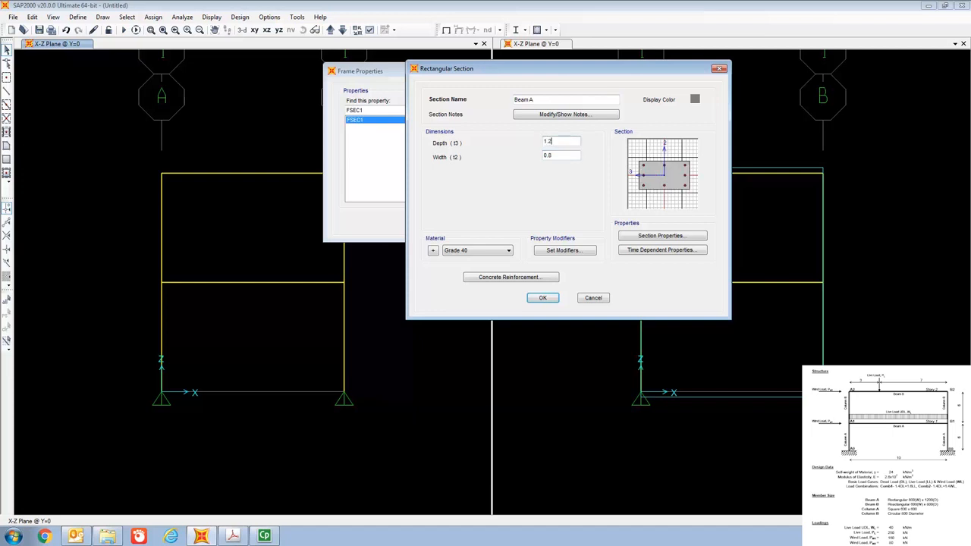
pyautogui.click(483, 256)
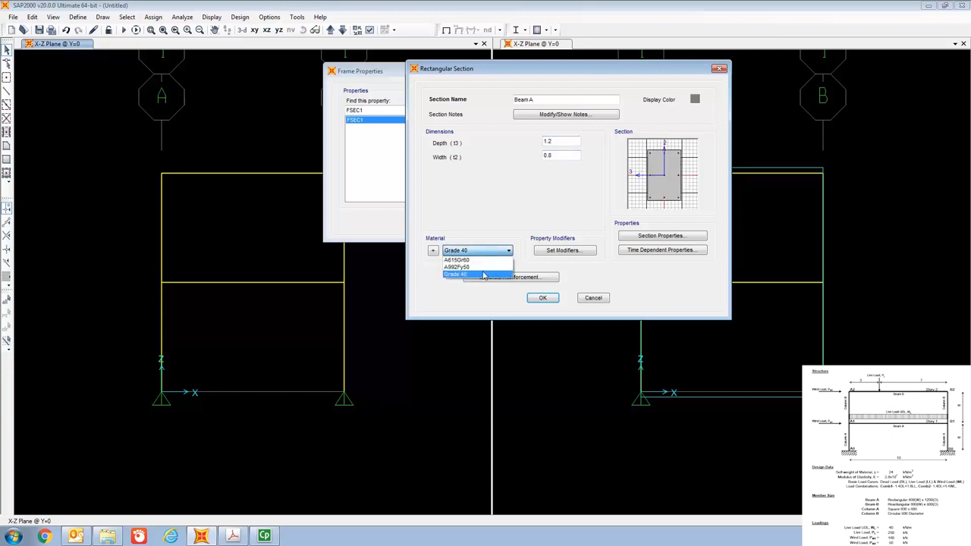
pyautogui.click(485, 256)
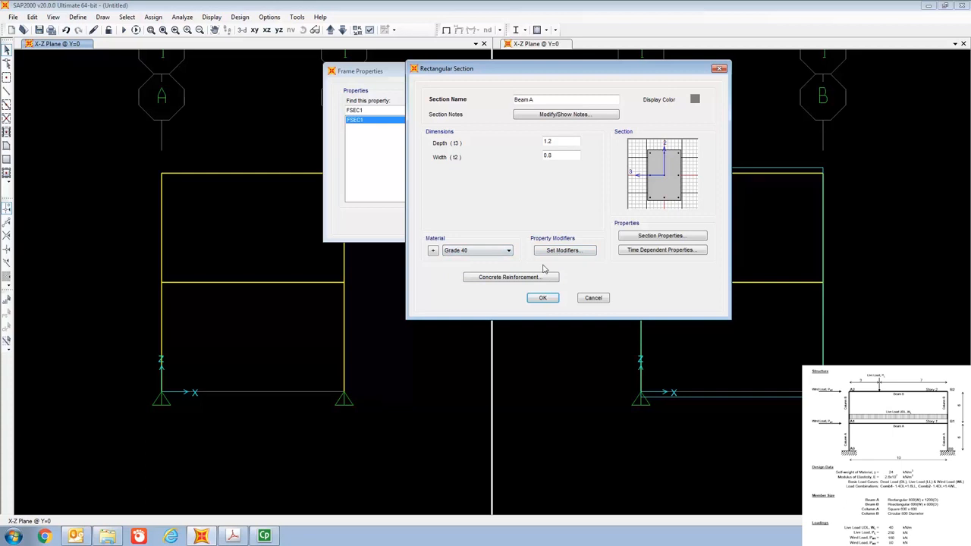
# Set Beam A's concrete reinforcement design type to Beam (M3 Design Only) and save the section.
pyautogui.click(508, 279)
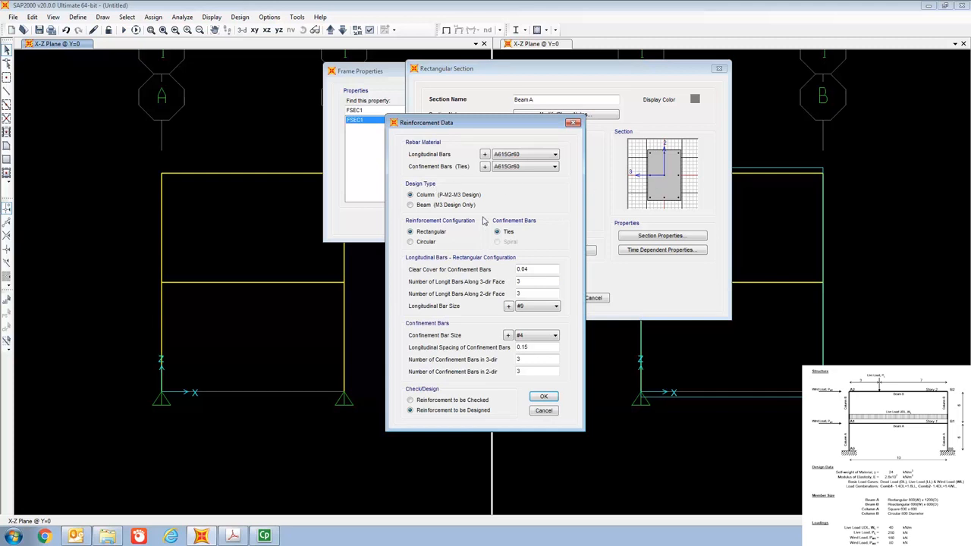
pyautogui.click(410, 205)
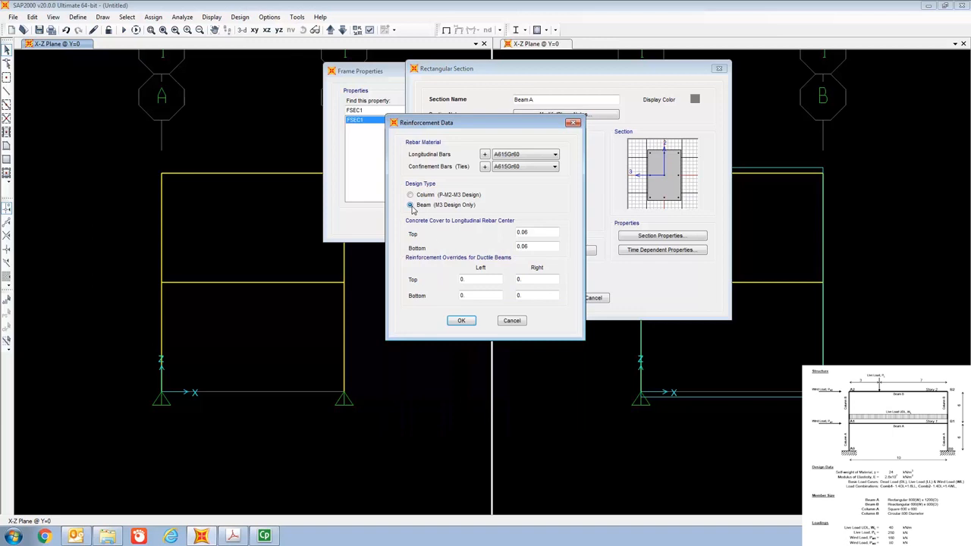
pyautogui.click(467, 322)
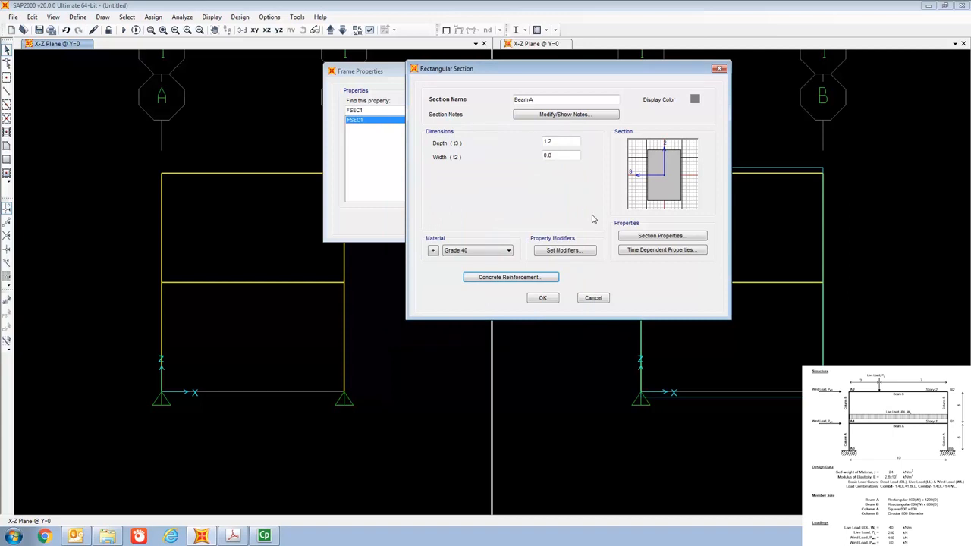
pyautogui.click(553, 299)
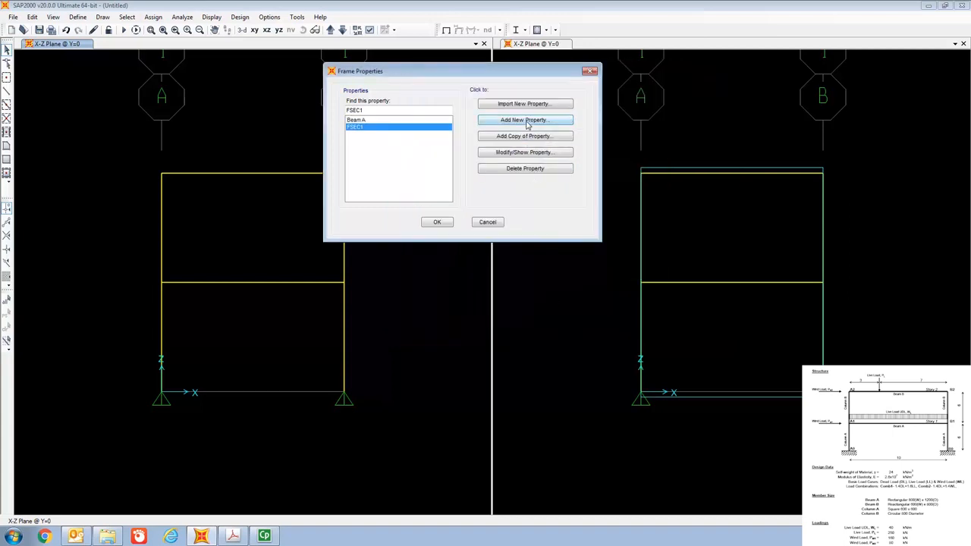
# Add another rectangular concrete frame section and name it Beam B.
pyautogui.click(528, 127)
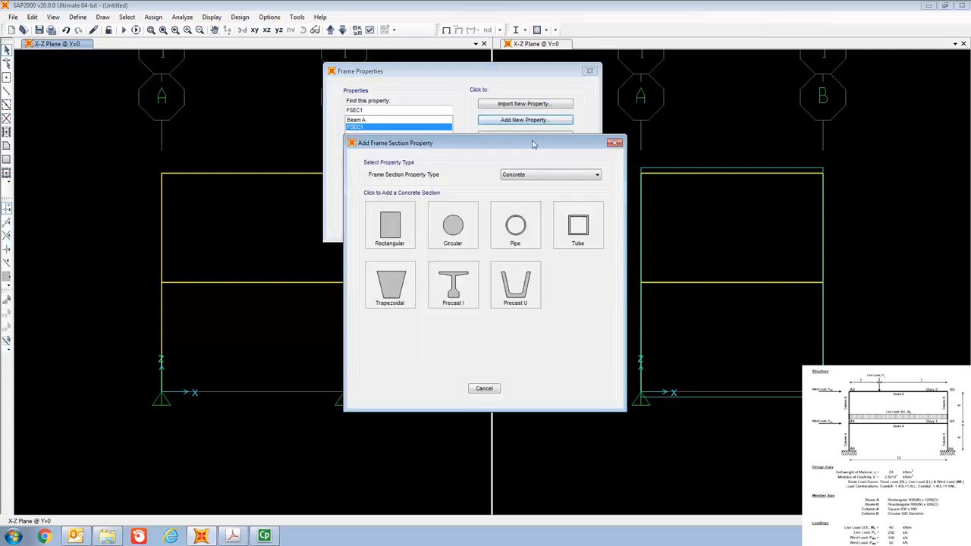
pyautogui.click(390, 227)
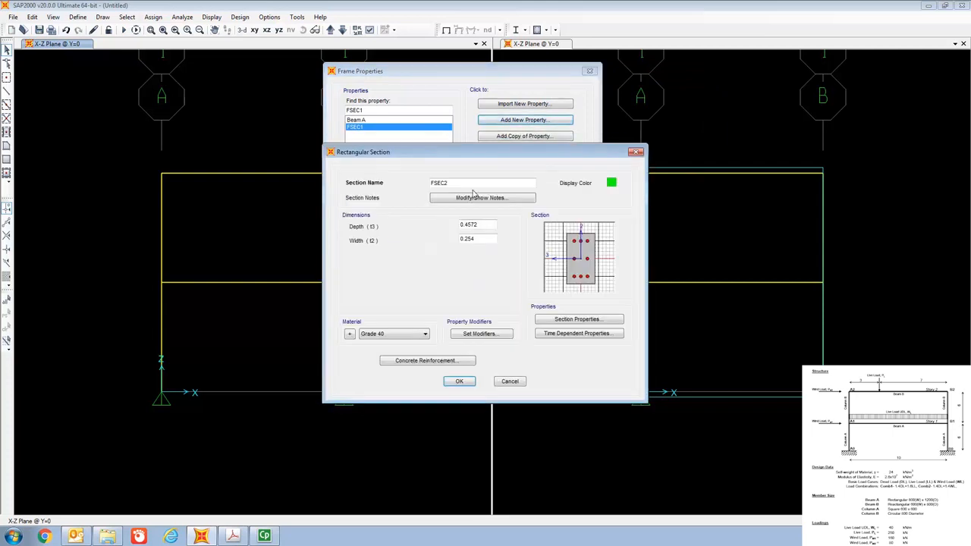
pyautogui.press('BackSpace')
pyautogui.press('BackSpace')
pyautogui.press('BackSpace')
pyautogui.press('BackSpace')
pyautogui.write('Beam B')
# Set Beam B's width to 0.6 m and depth to 0.8 m.
pyautogui.click(481, 240)
pyautogui.press('BackSpace')
pyautogui.press('BackSpace')
pyautogui.press('BackSpace')
pyautogui.press('BackSpace')
pyautogui.write('0.6')
pyautogui.click(484, 224)
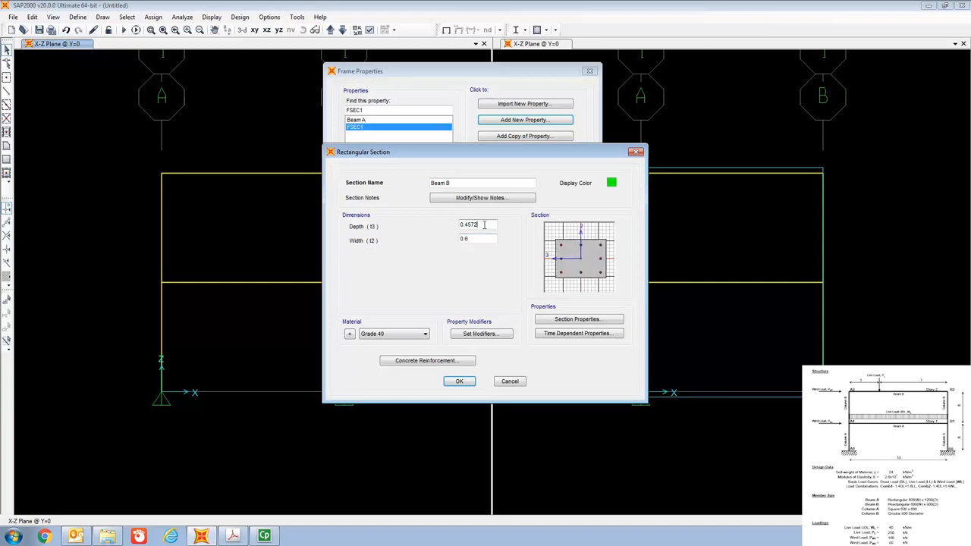
pyautogui.press('BackSpace')
pyautogui.press('BackSpace')
pyautogui.press('BackSpace')
pyautogui.press('BackSpace')
pyautogui.press('BackSpace')
# Set Beam B's concrete reinforcement design type to Beam (M3 Design Only) and save the section.
pyautogui.click(415, 361)
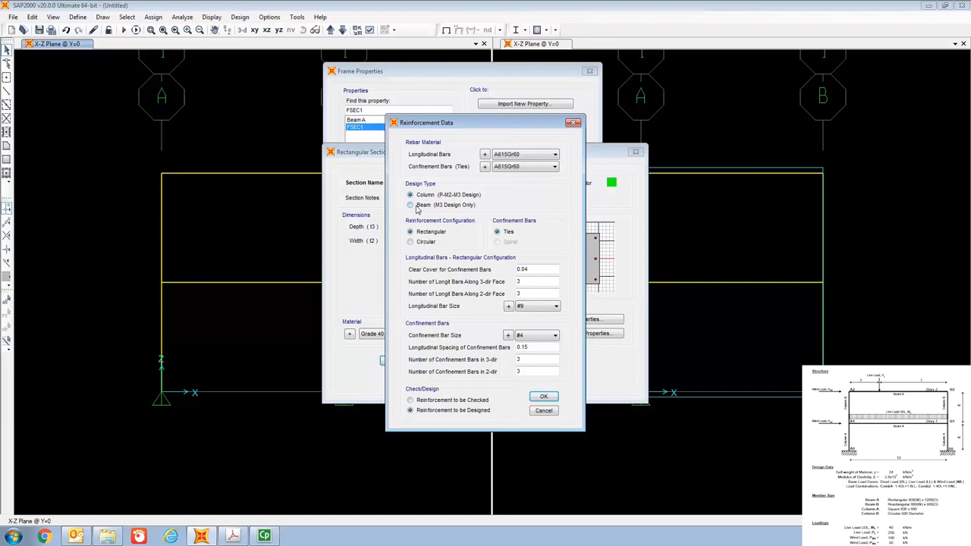
pyautogui.click(413, 206)
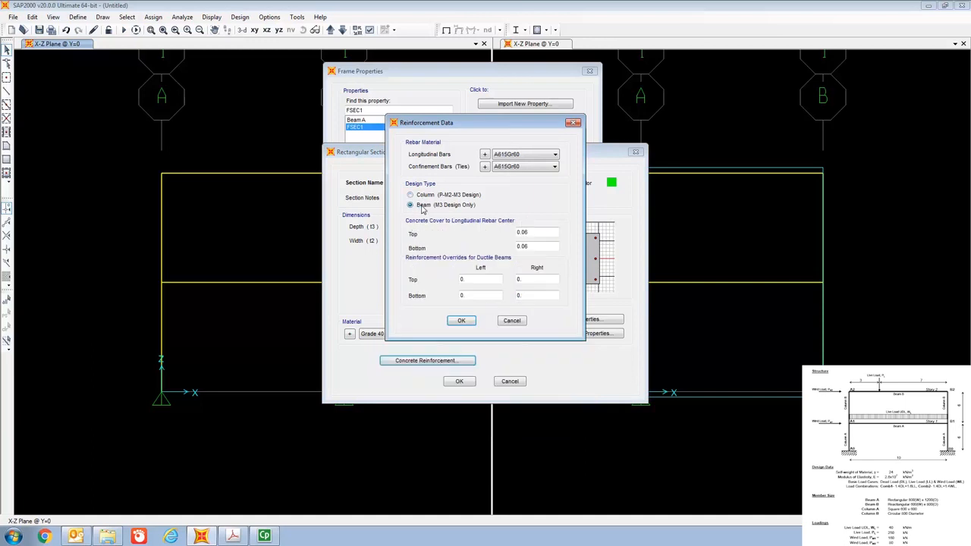
pyautogui.click(461, 321)
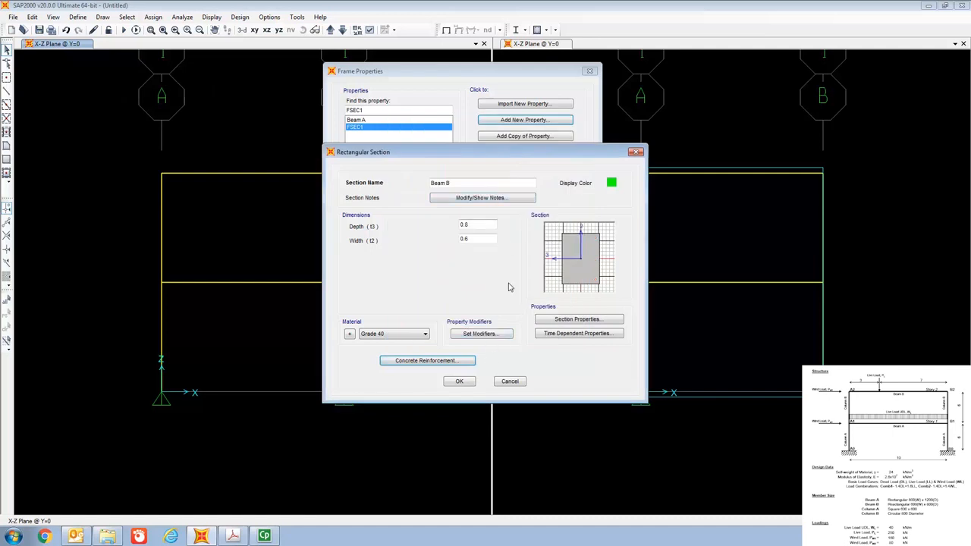
pyautogui.click(469, 383)
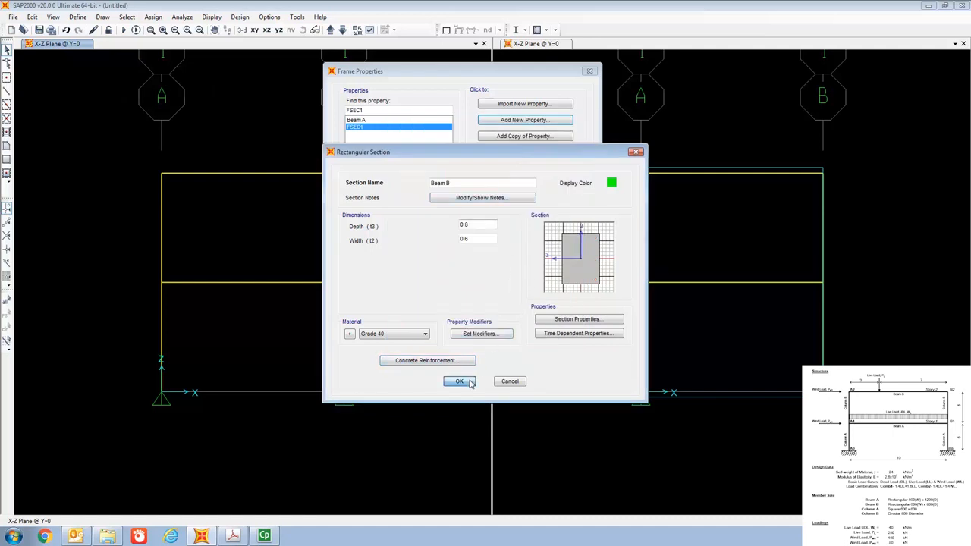
# Add a circular concrete frame section and name it Column B.
pyautogui.click(512, 122)
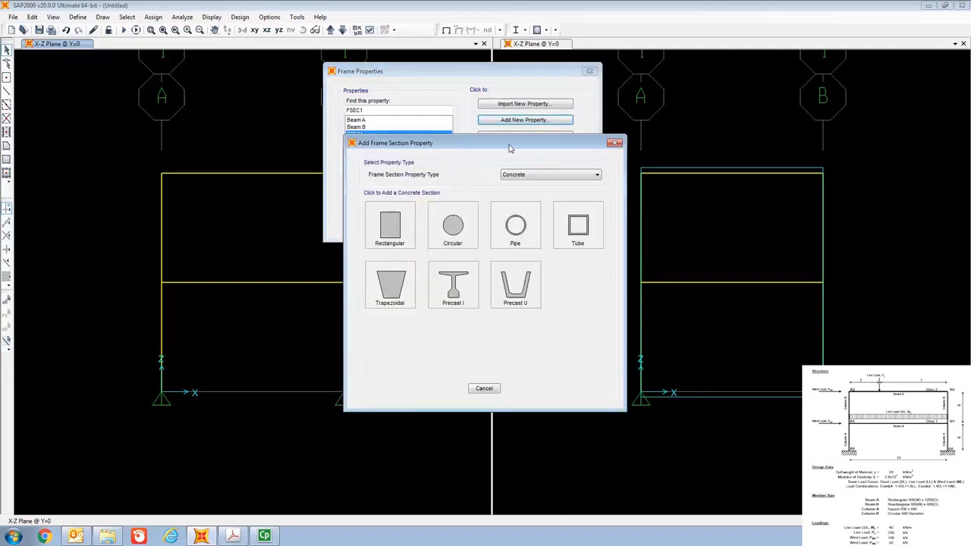
pyautogui.click(452, 226)
pyautogui.click(475, 182)
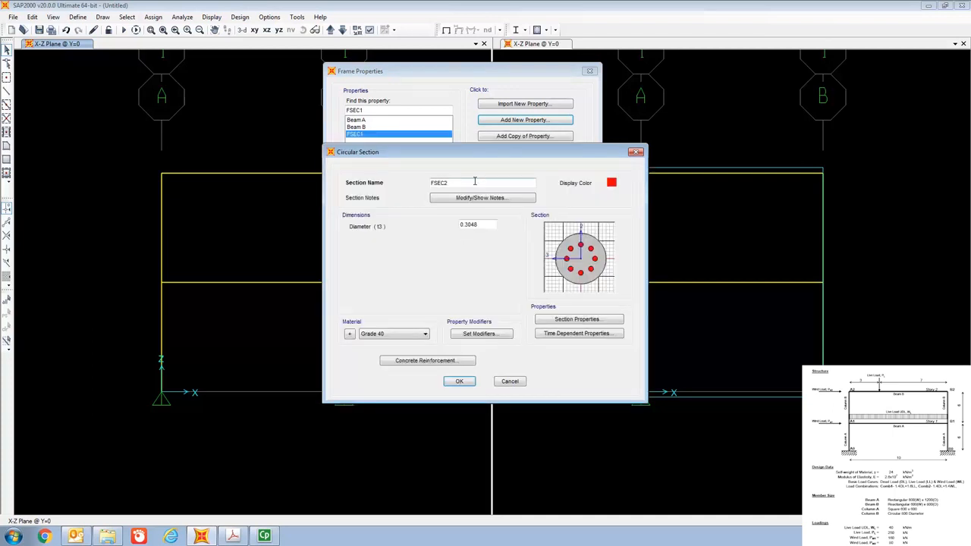
pyautogui.press('BackSpace')
pyautogui.press('BackSpace')
pyautogui.press('BackSpace')
pyautogui.press('BackSpace')
pyautogui.write('Column B')
# Set Column B's diameter to 0.8 m and save the section with its default column reinforcement data.
pyautogui.click(478, 224)
pyautogui.press('BackSpace')
pyautogui.press('BackSpace')
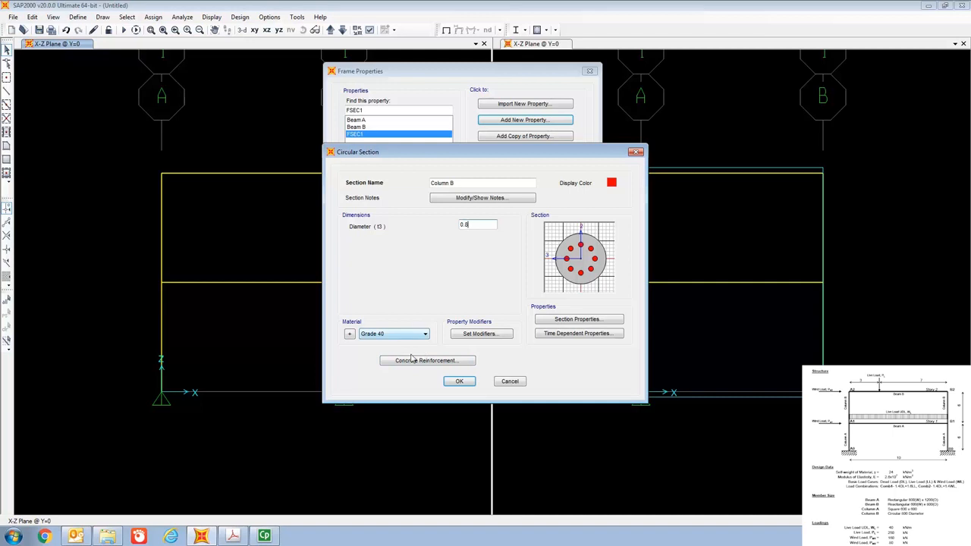
pyautogui.click(439, 362)
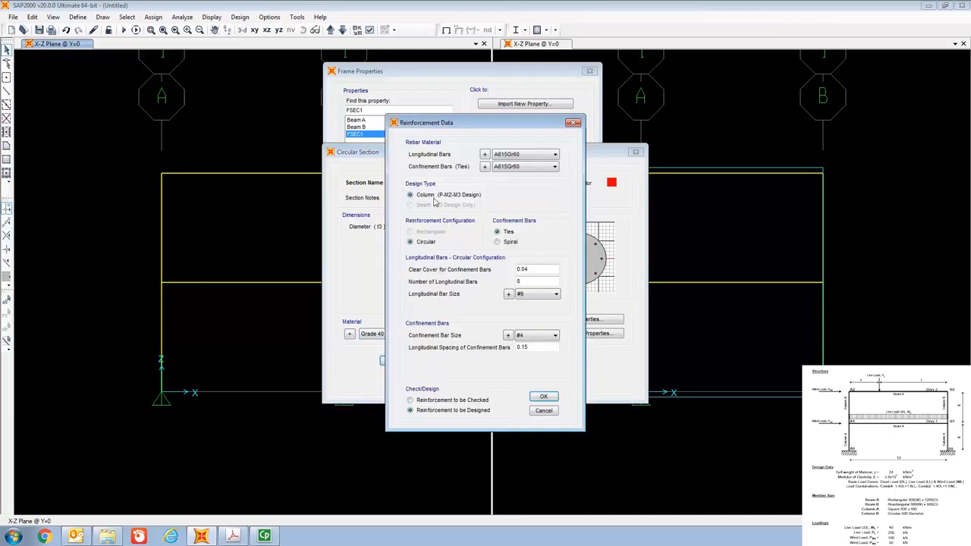
pyautogui.click(543, 399)
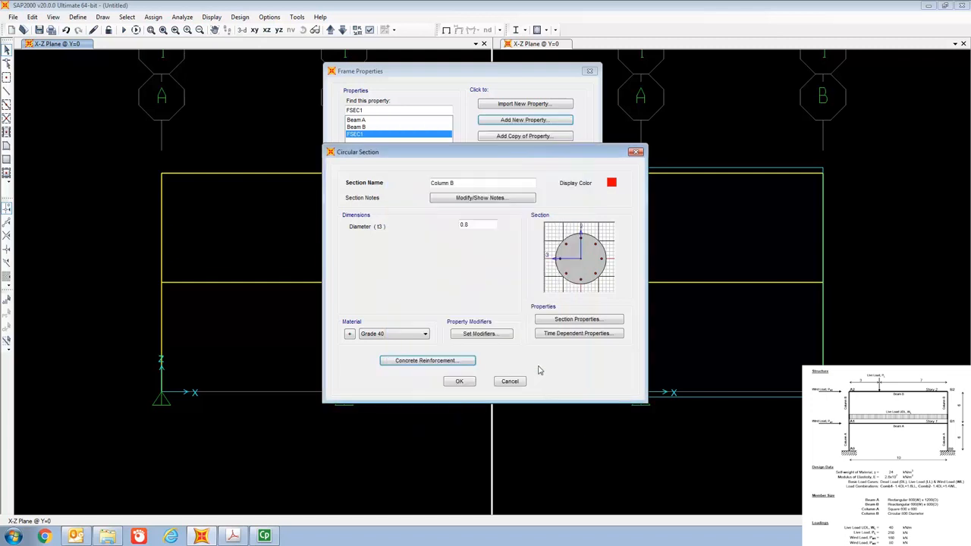
pyautogui.click(460, 381)
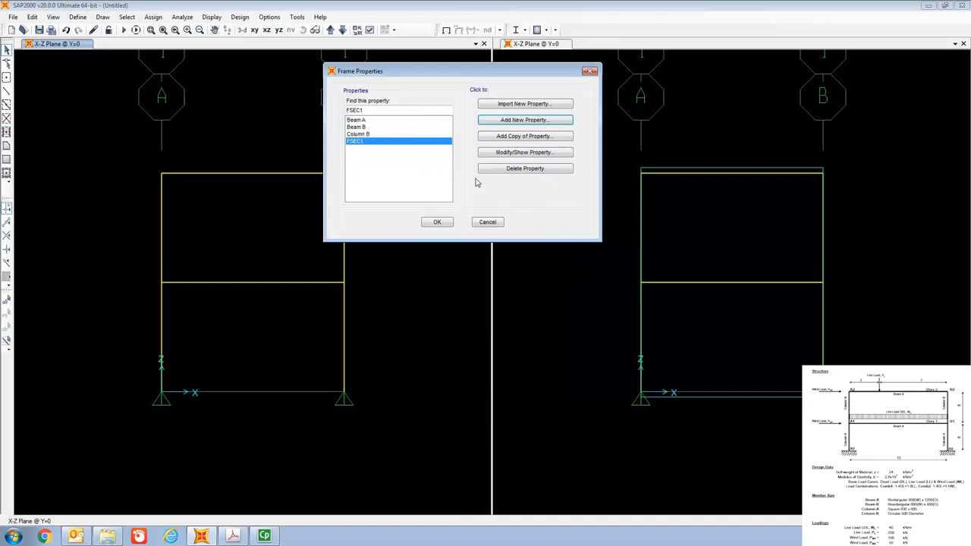
# Add a rectangular concrete frame section and name it Column A.
pyautogui.click(520, 121)
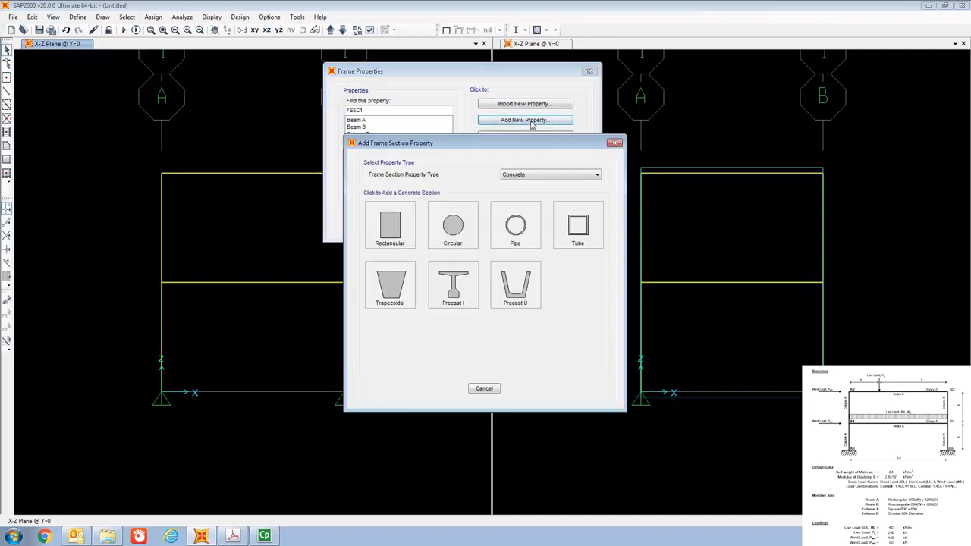
pyautogui.click(406, 241)
pyautogui.click(501, 184)
pyautogui.press('BackSpace')
pyautogui.press('BackSpace')
pyautogui.press('BackSpace')
pyautogui.press('BackSpace')
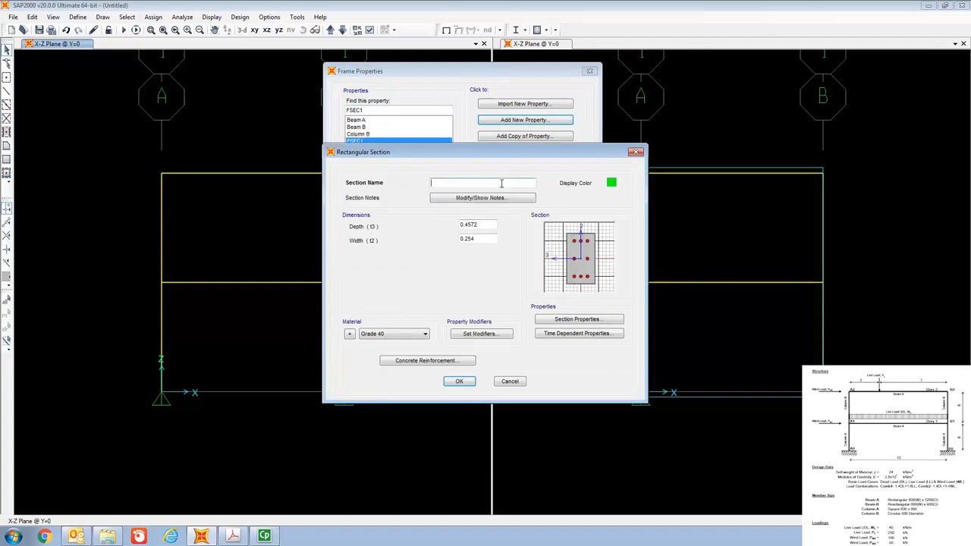
pyautogui.write('Column')
# Set both the depth and the width of Column A to 0.6 m.
pyautogui.click(491, 225)
pyautogui.press('BackSpace')
pyautogui.press('BackSpace')
pyautogui.press('BackSpace')
pyautogui.press('BackSpace')
pyautogui.press('BackSpace')
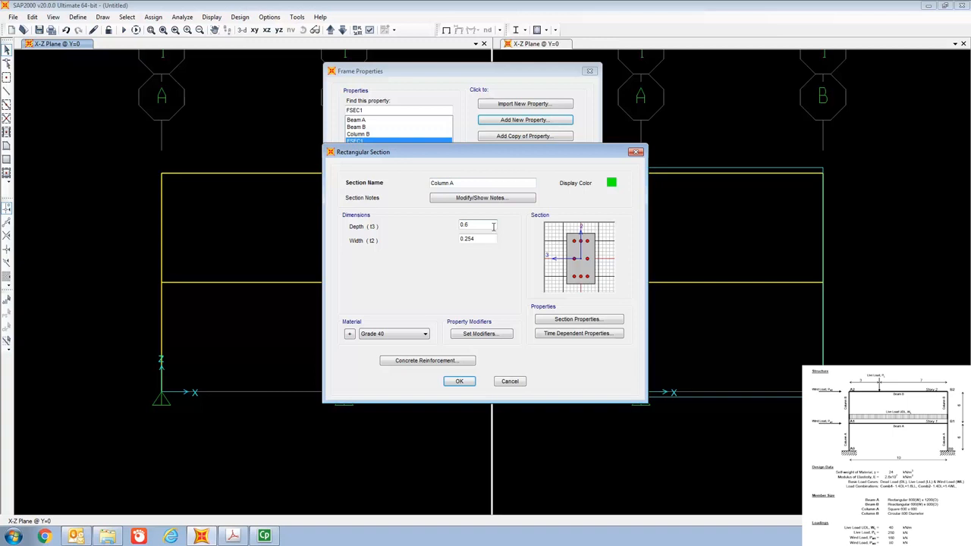
pyautogui.click(489, 241)
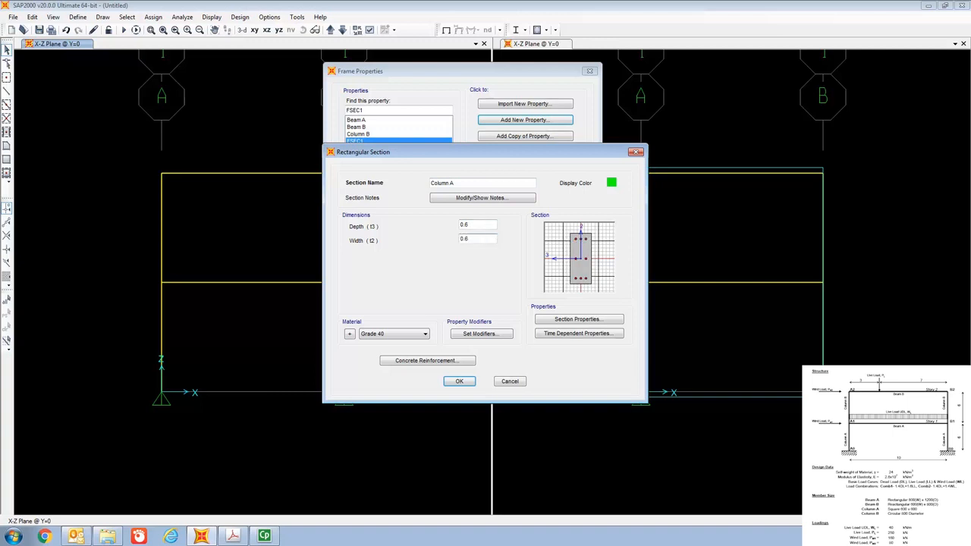
# Check the design type in Column A's reinforcement data and save the section.
pyautogui.click(429, 363)
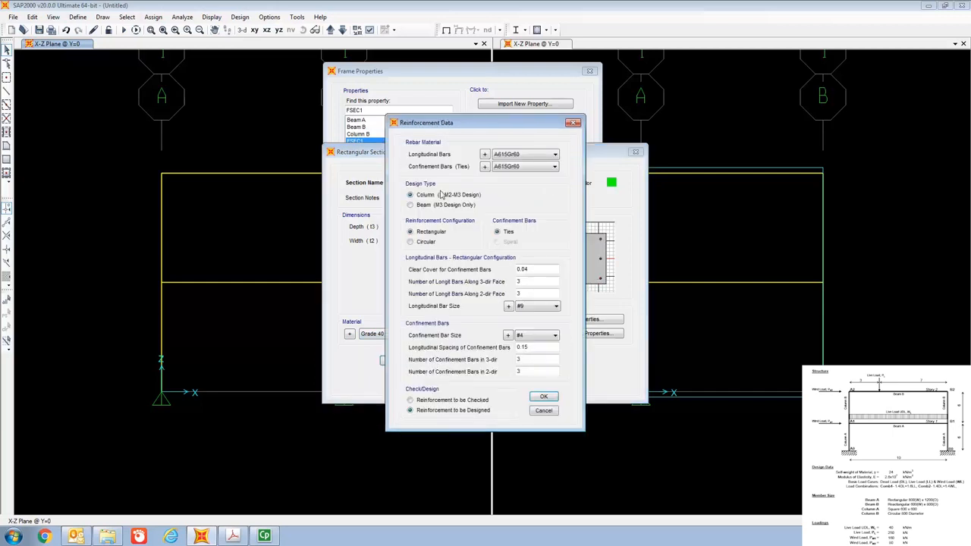
pyautogui.click(544, 411)
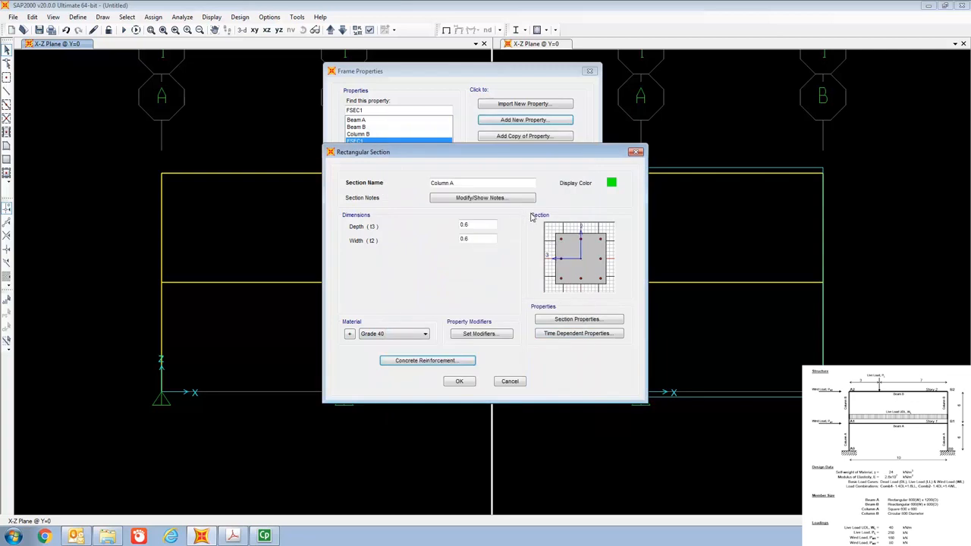
pyautogui.click(460, 380)
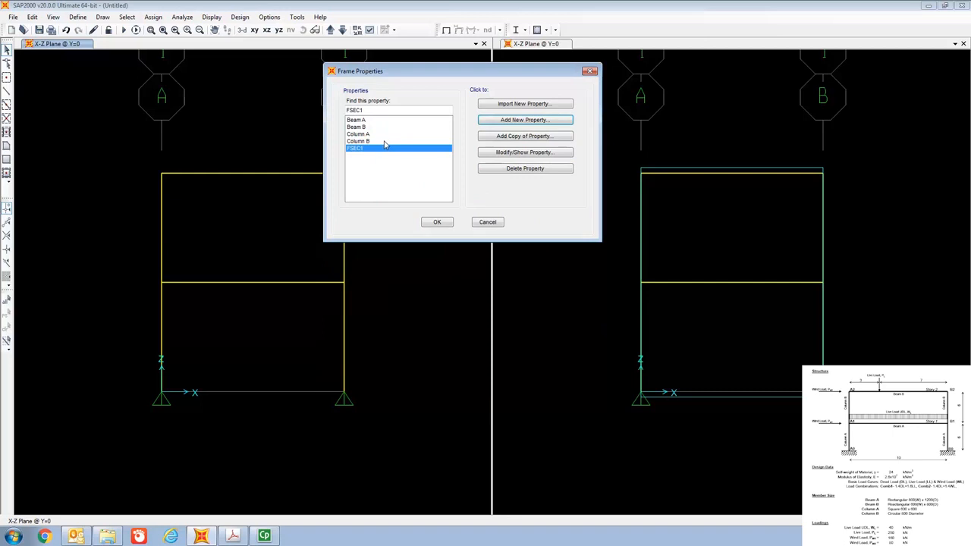
# Close the section definitions and assign the Beam B section to the top beam of the frame.
pyautogui.click(439, 221)
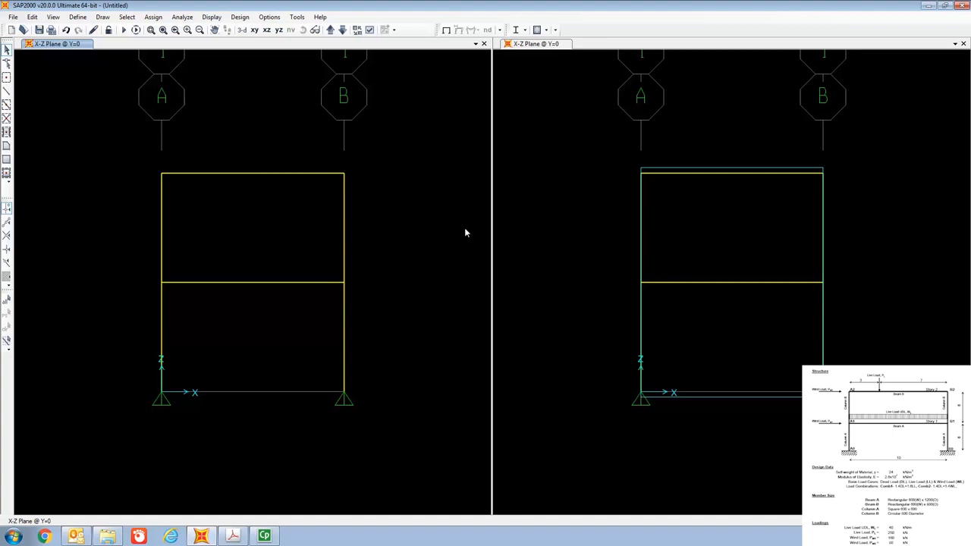
pyautogui.rightClick(256, 175)
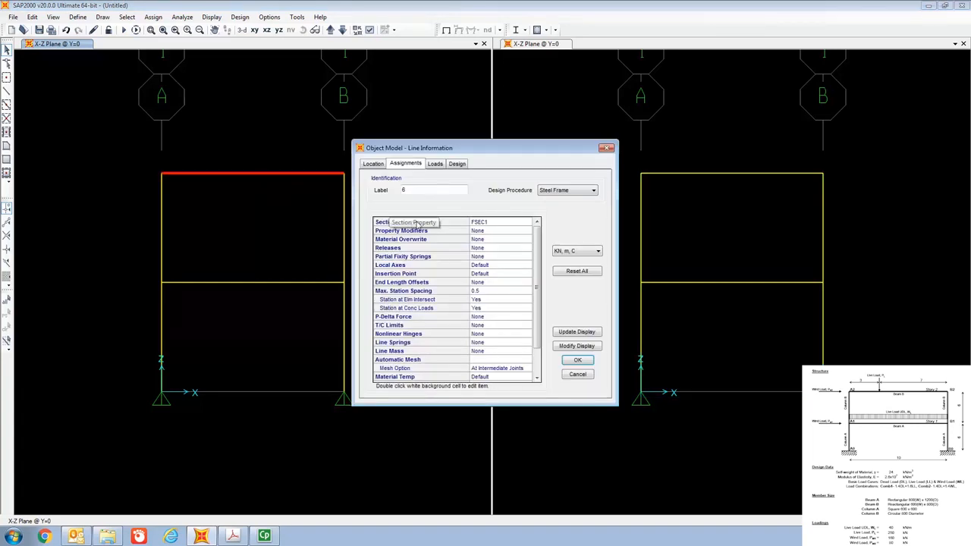
pyautogui.doubleClick(502, 222)
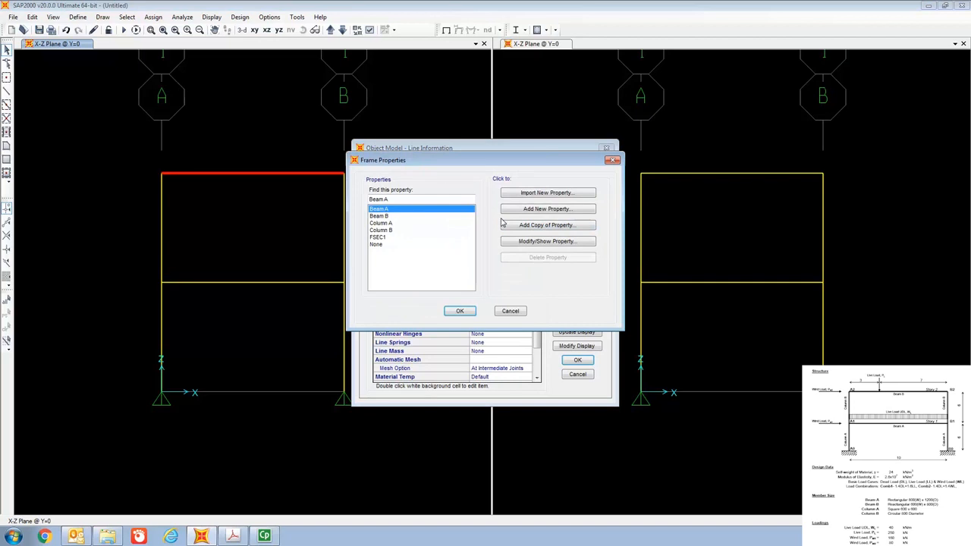
pyautogui.click(386, 217)
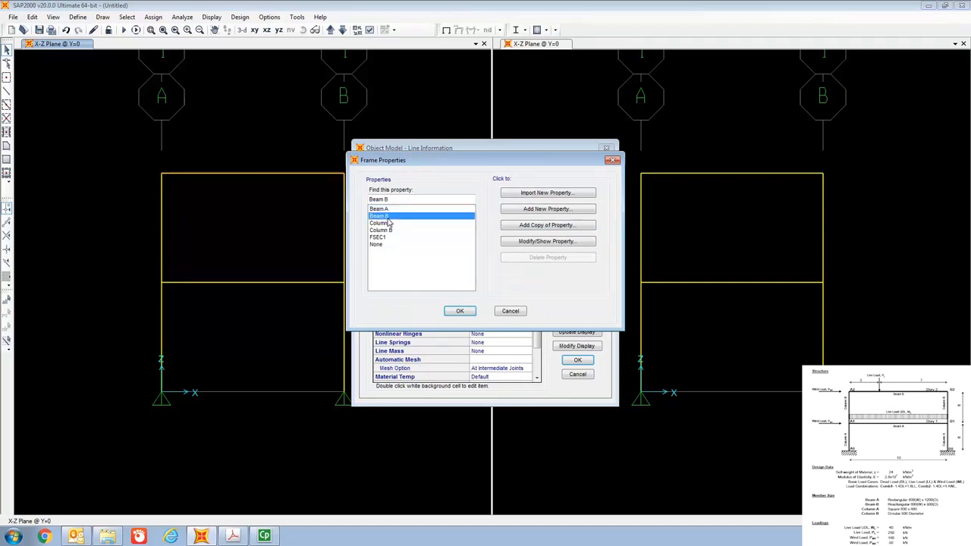
pyautogui.click(461, 313)
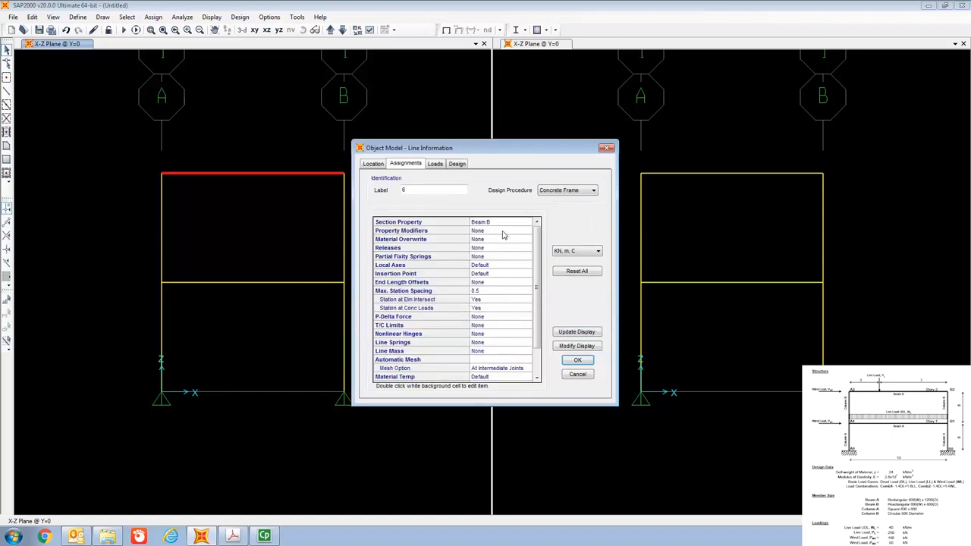
pyautogui.click(578, 361)
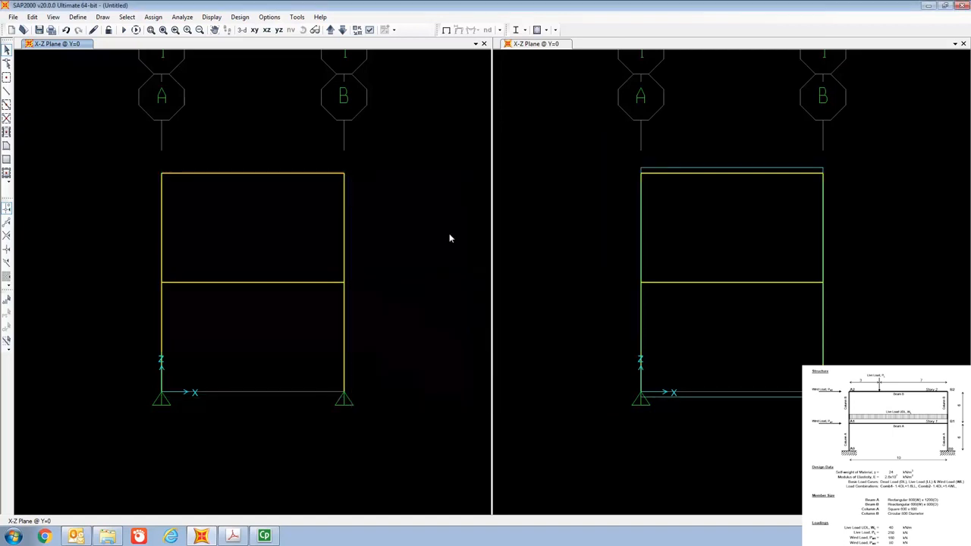
# Assign the Beam A section to the intermediate beam at the first story level.
pyautogui.rightClick(280, 285)
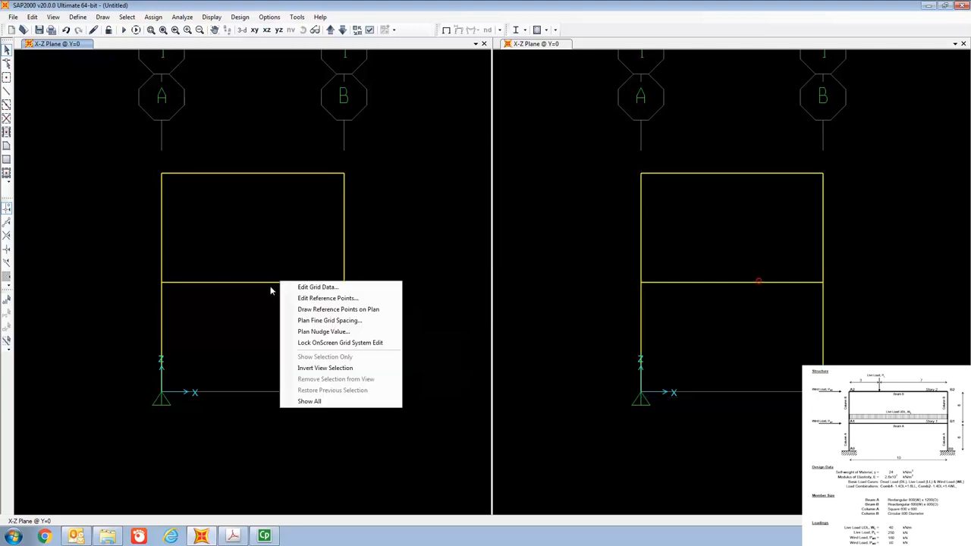
pyautogui.rightClick(270, 283)
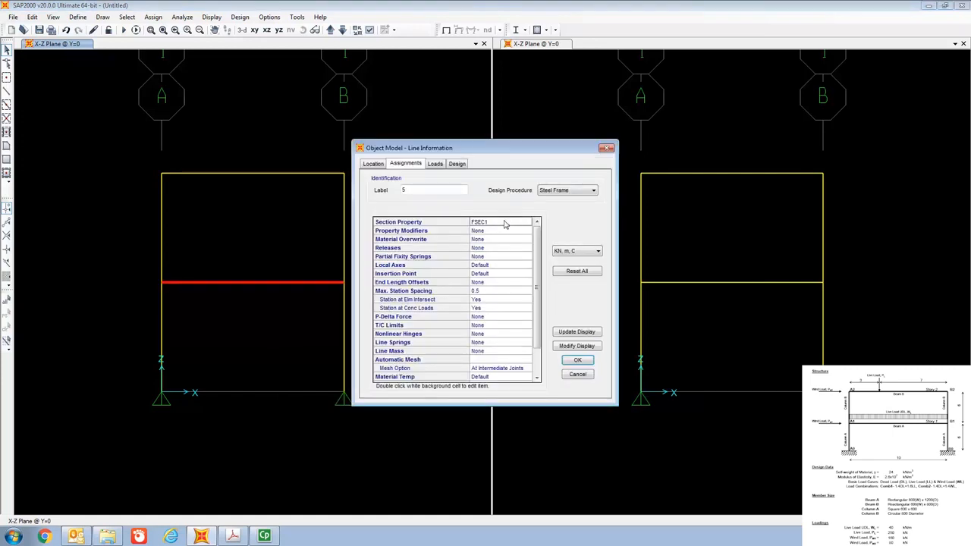
pyautogui.doubleClick(504, 223)
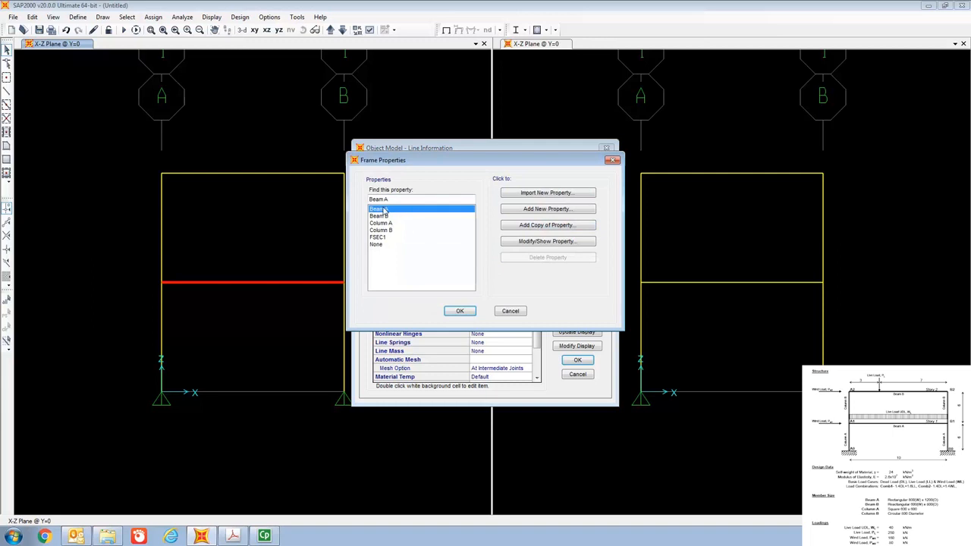
pyautogui.click(459, 310)
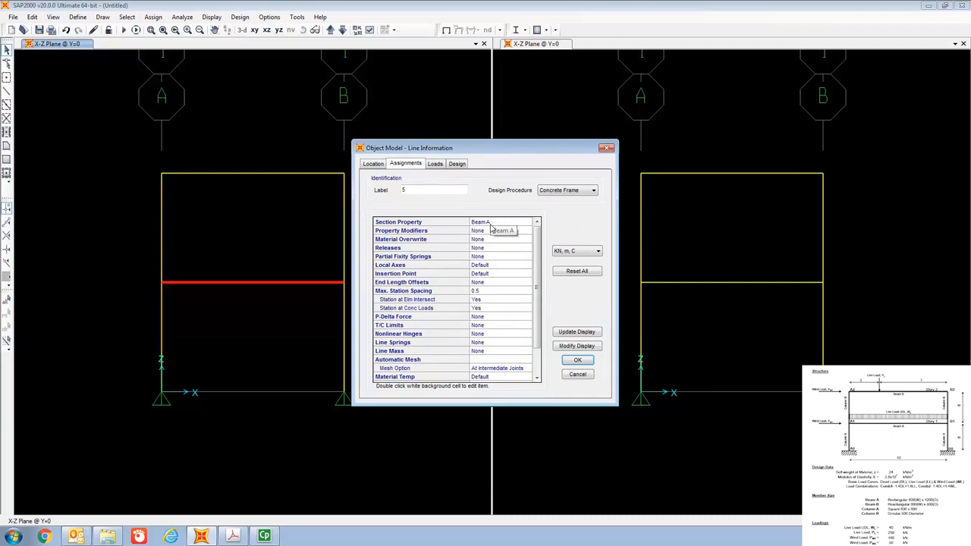
pyautogui.click(578, 361)
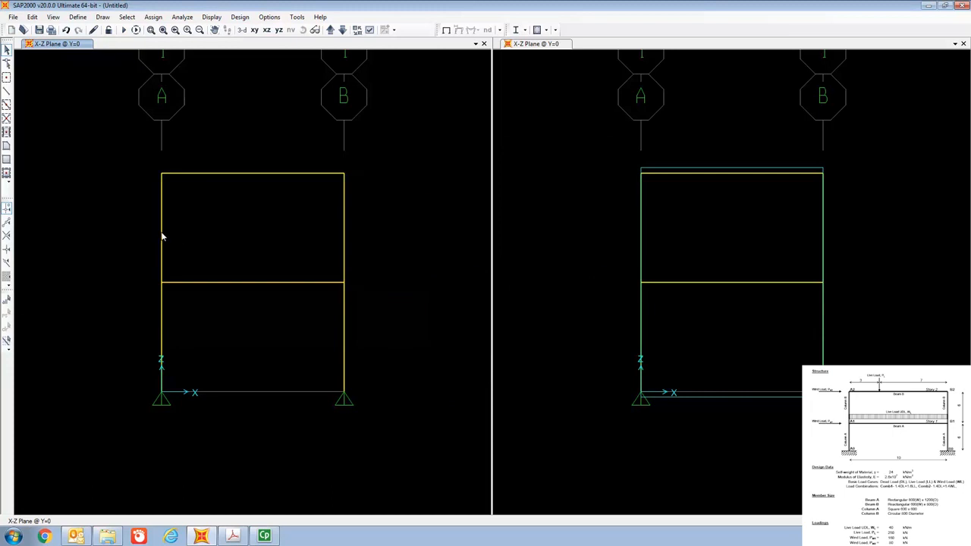
# Assign the Column B section to the upper-story column on grid line A.
pyautogui.rightClick(162, 238)
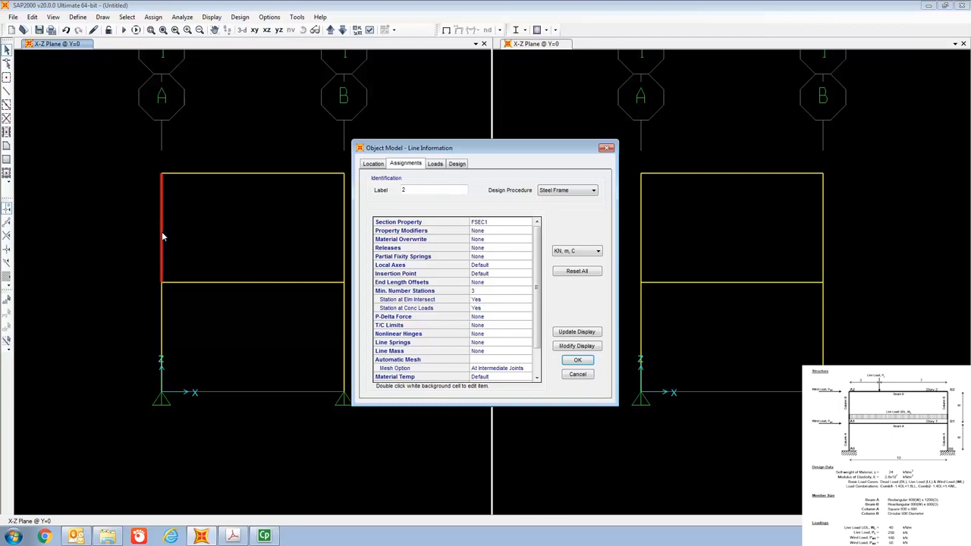
pyautogui.doubleClick(471, 222)
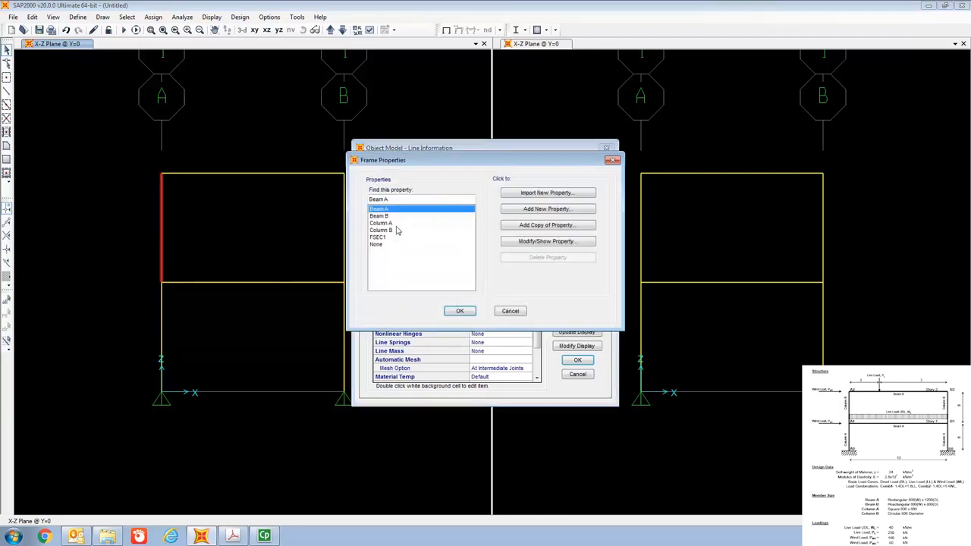
pyautogui.click(396, 230)
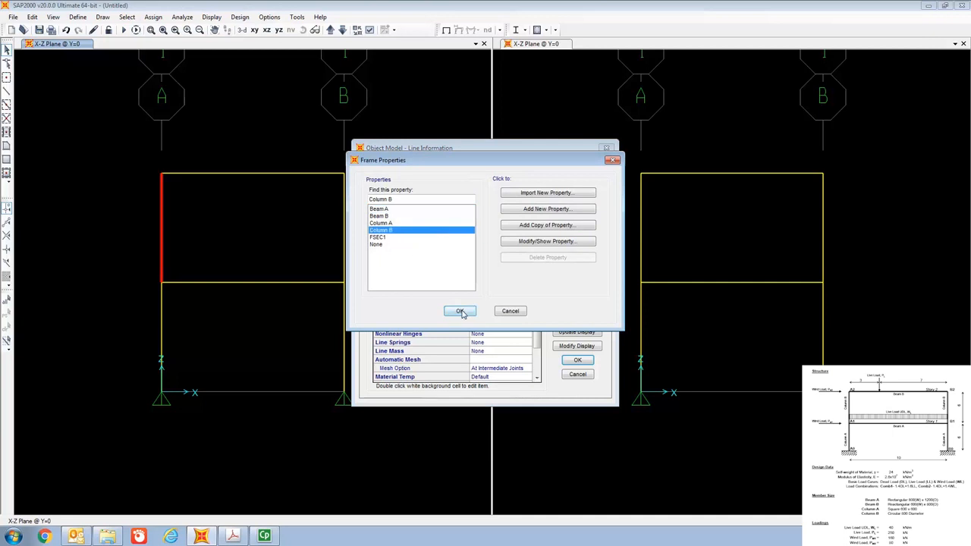
pyautogui.click(460, 310)
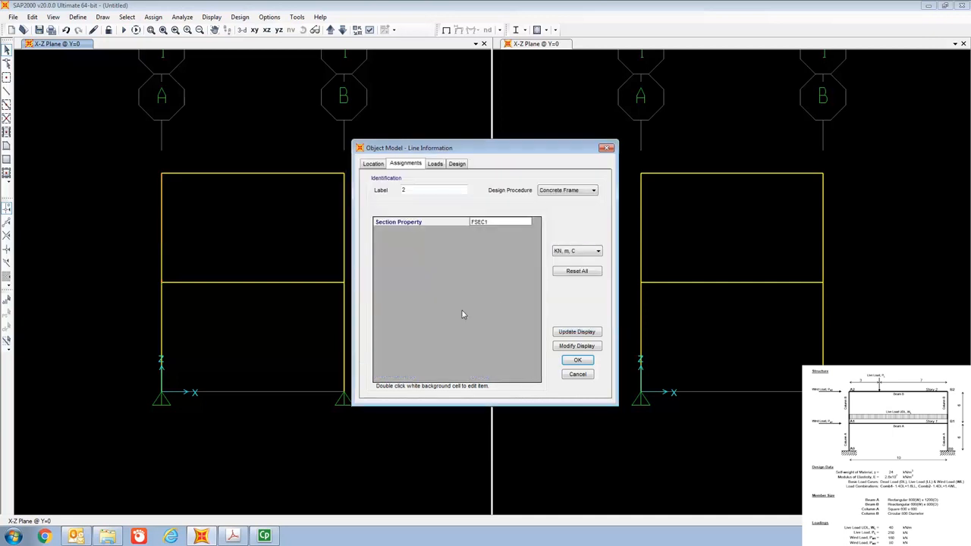
pyautogui.click(578, 361)
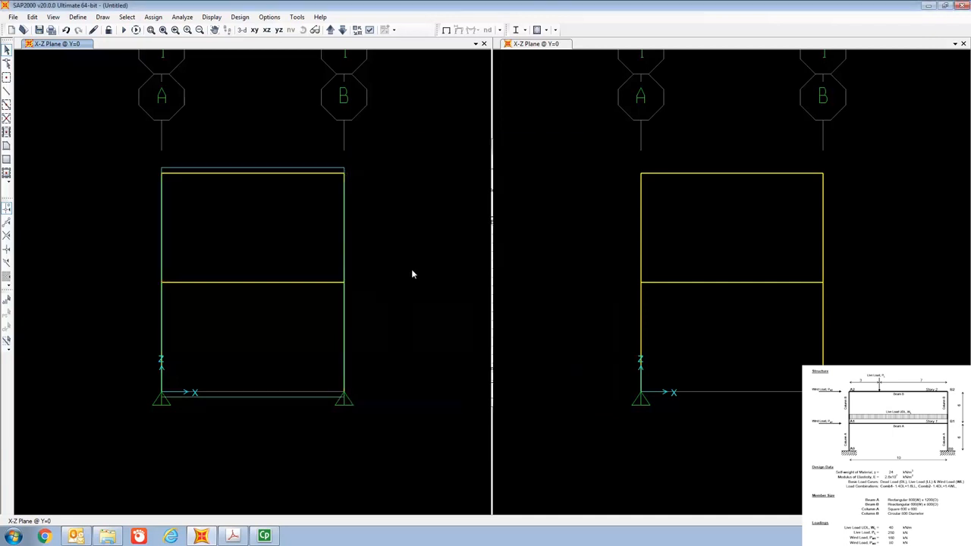
# Assign the Column B section to the upper-story column on grid line B.
pyautogui.rightClick(345, 237)
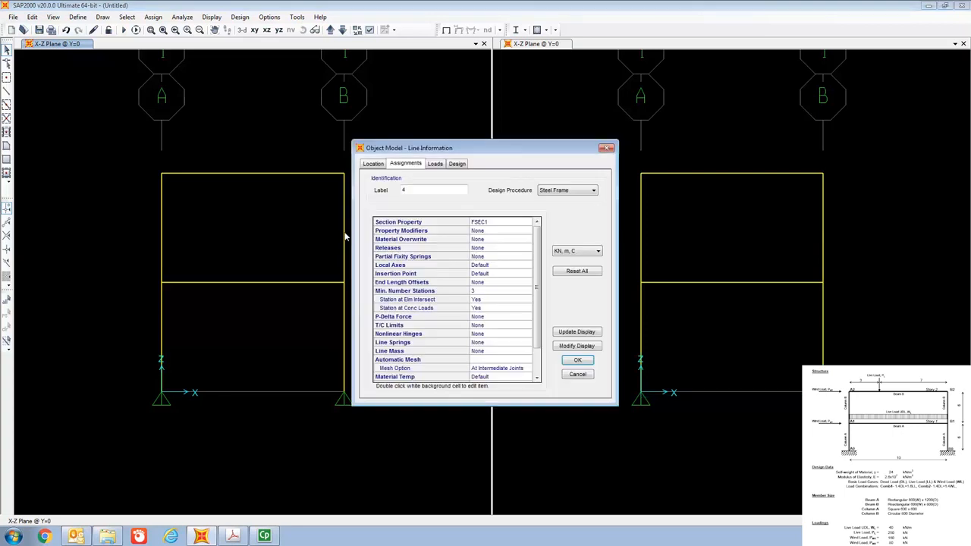
pyautogui.doubleClick(486, 223)
pyautogui.click(383, 231)
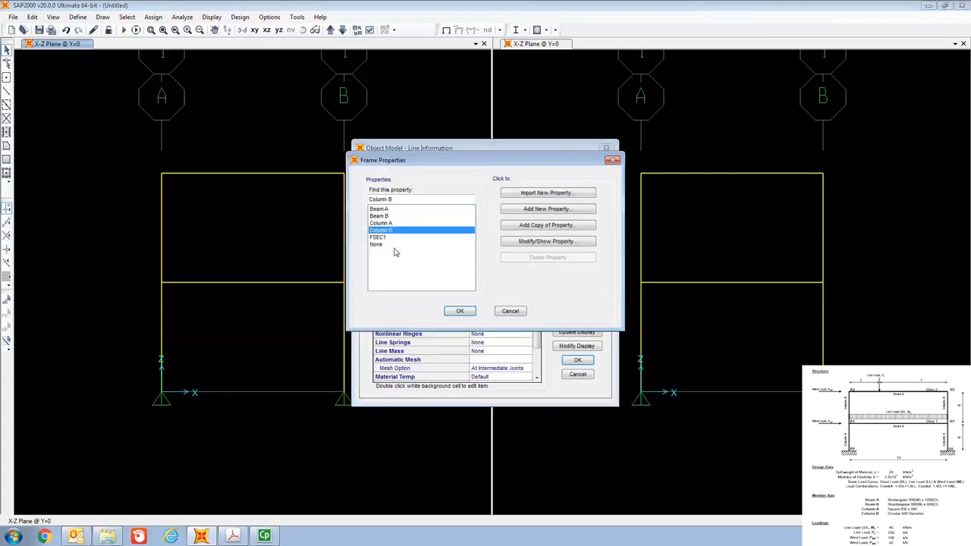
pyautogui.click(459, 311)
pyautogui.click(575, 360)
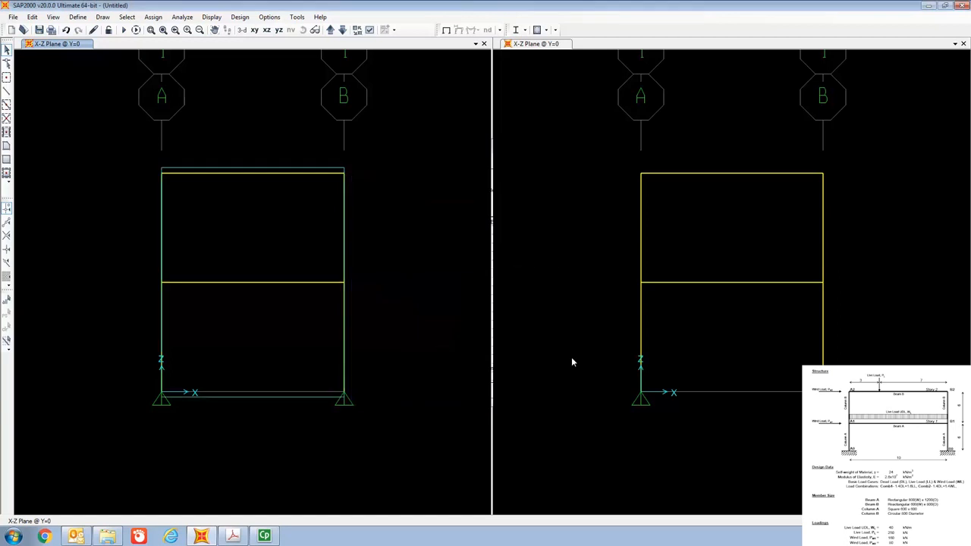
# Assign the Column A section to the lower-story column on grid line A.
pyautogui.rightClick(162, 343)
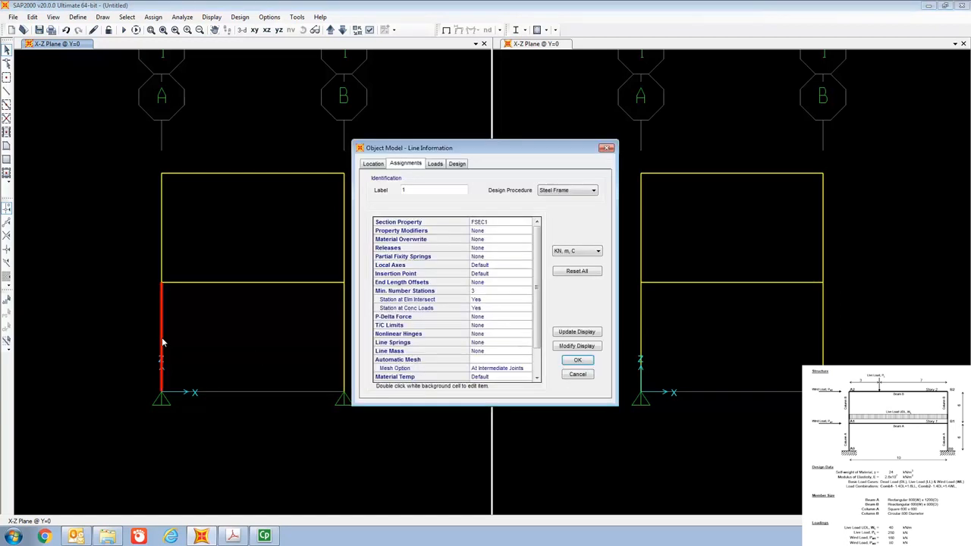
pyautogui.doubleClick(483, 222)
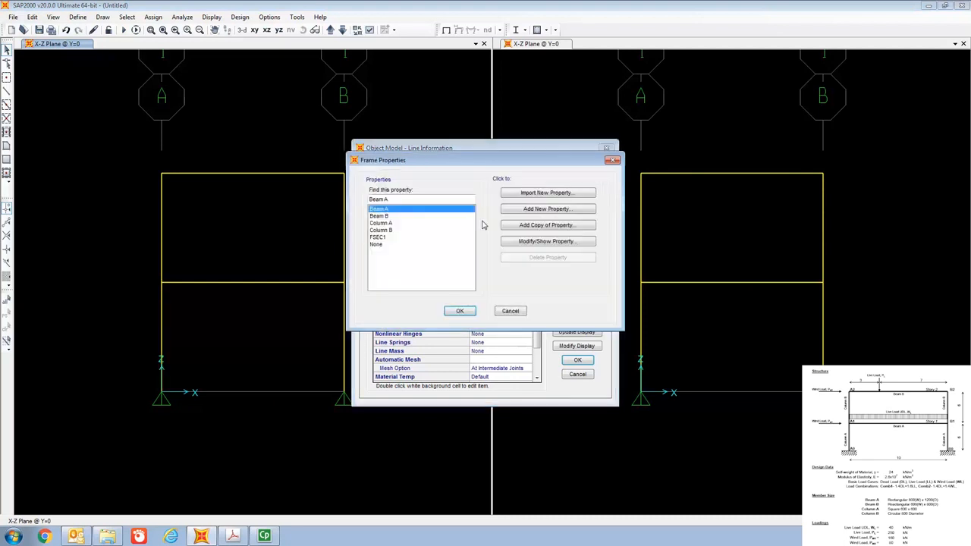
pyautogui.click(400, 223)
pyautogui.click(460, 311)
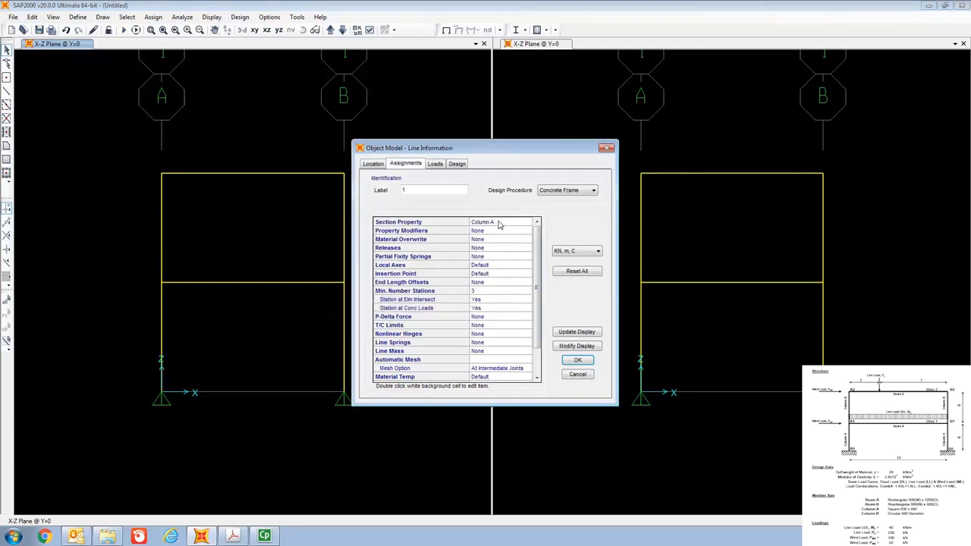
pyautogui.click(577, 361)
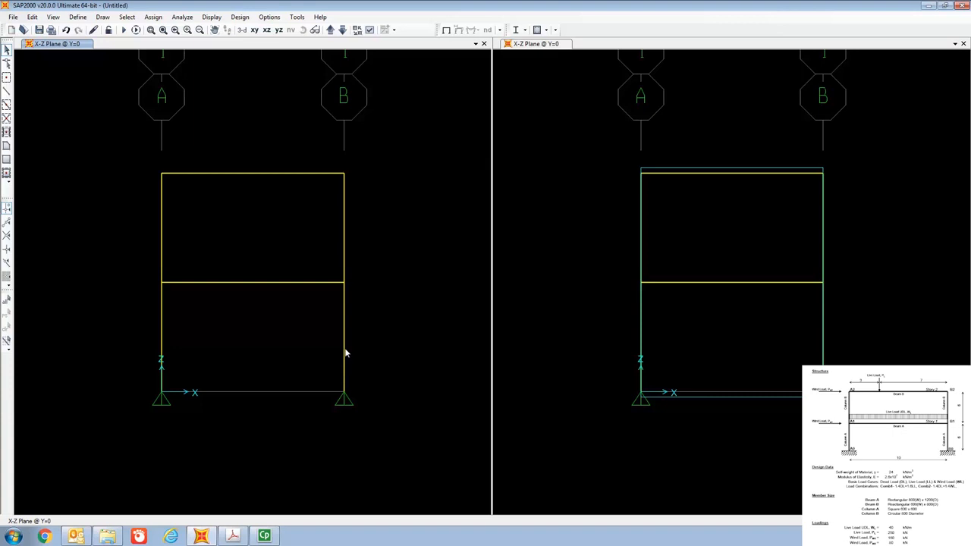
# Assign the Column A section to the lower-story column on grid line B.
pyautogui.rightClick(345, 353)
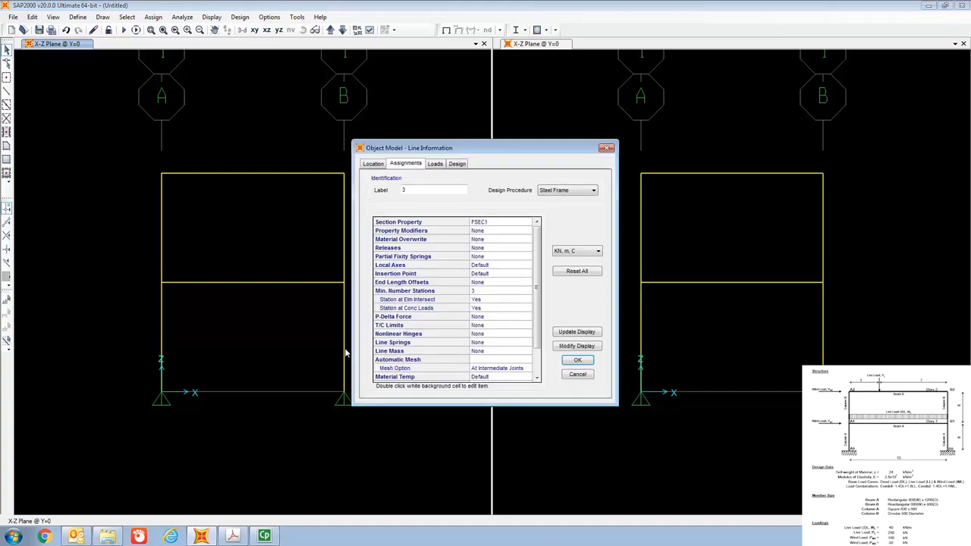
pyautogui.doubleClick(505, 222)
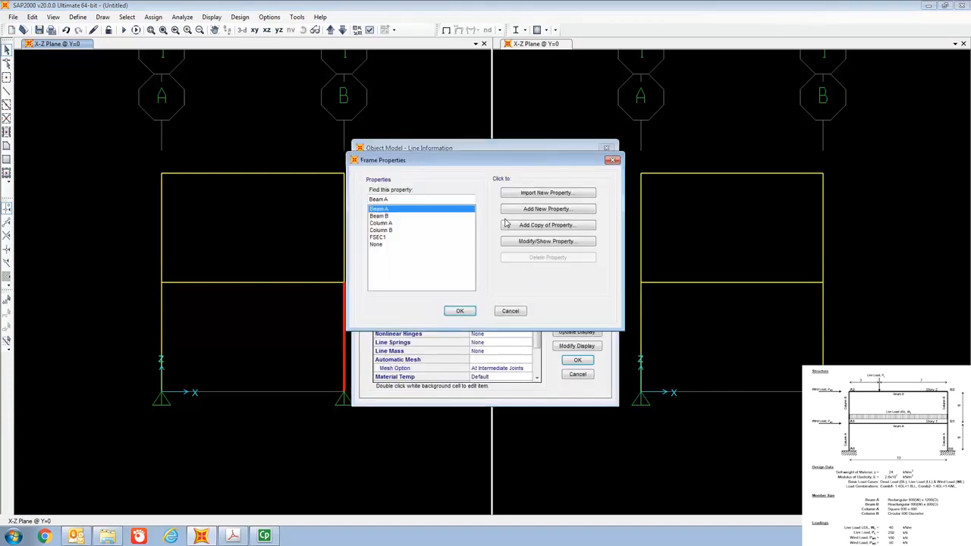
pyautogui.click(392, 223)
pyautogui.click(459, 311)
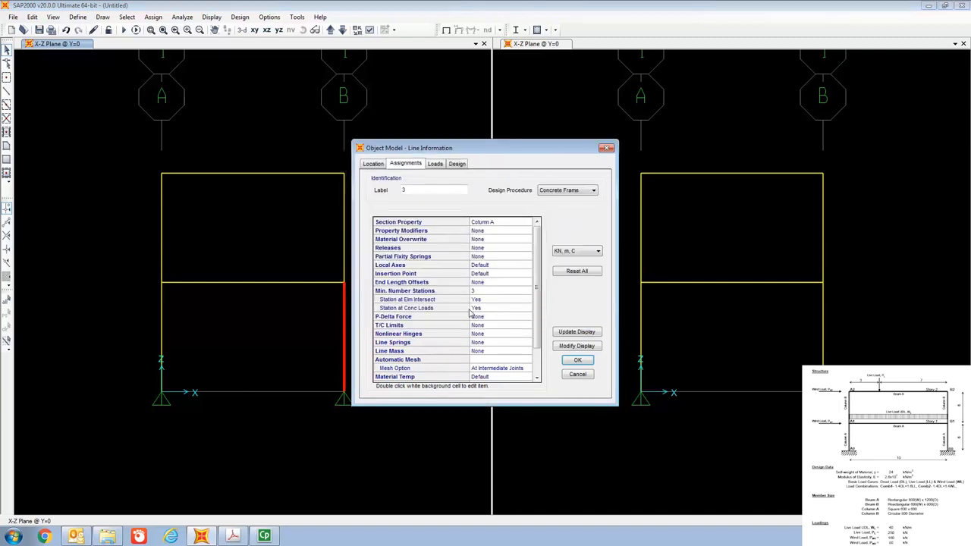
pyautogui.click(584, 361)
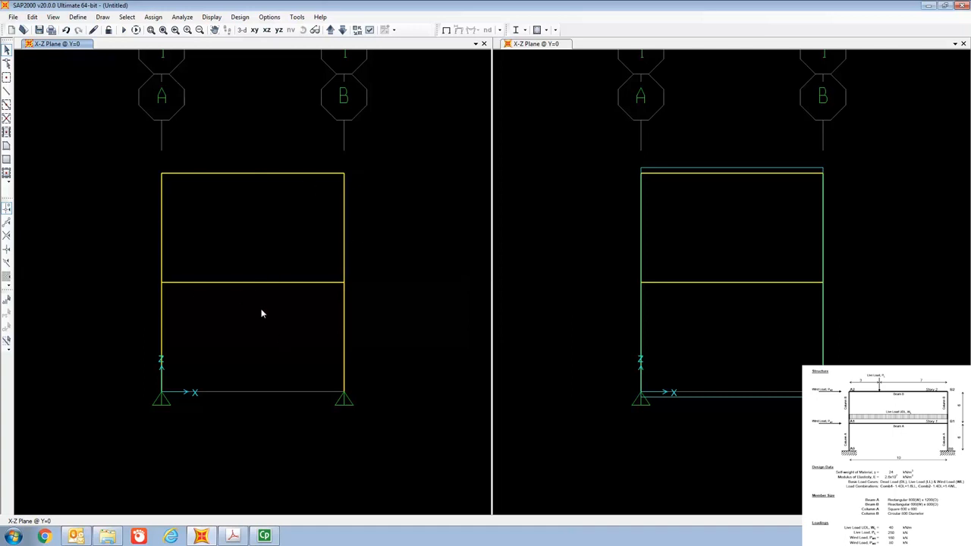
# Change the view type of the active X-Z view to Extrude in the display options.
pyautogui.click(53, 18)
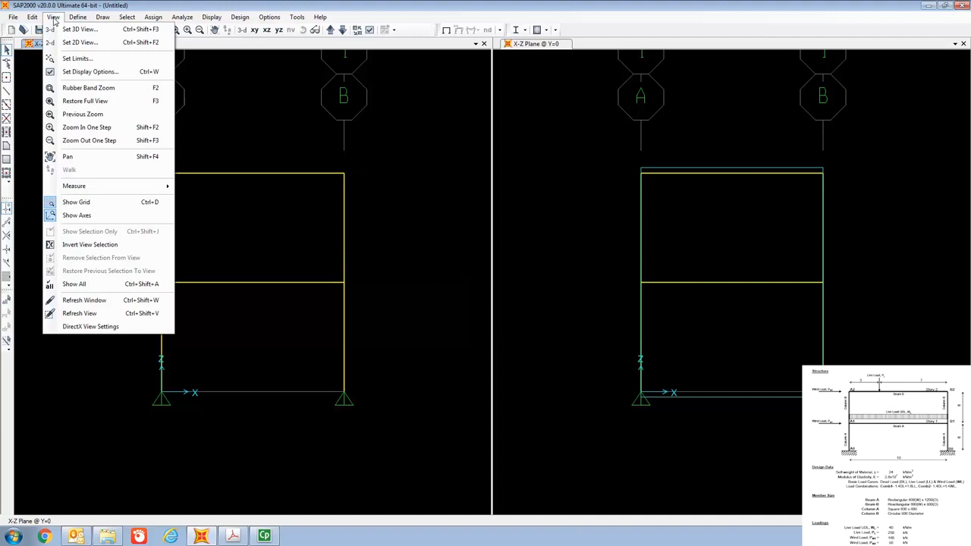
pyautogui.click(84, 72)
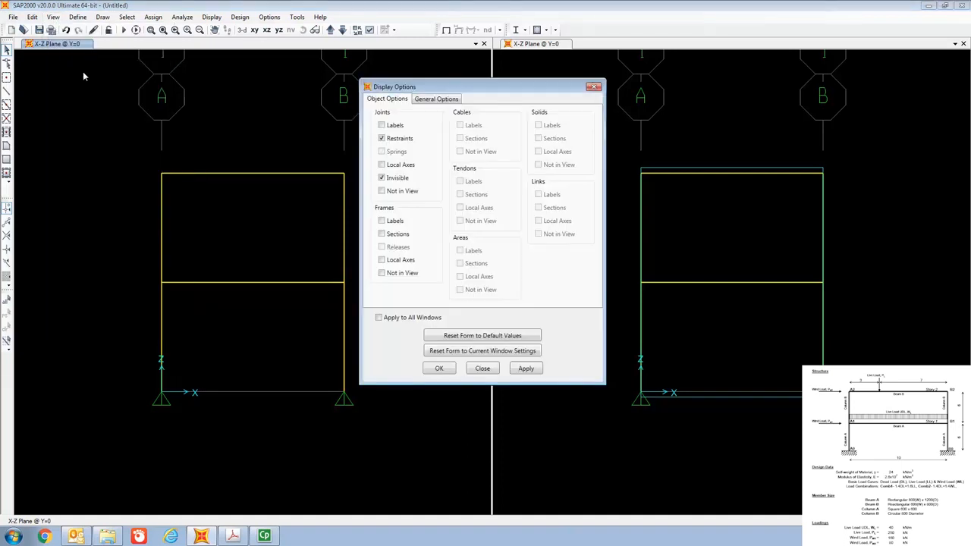
pyautogui.click(437, 100)
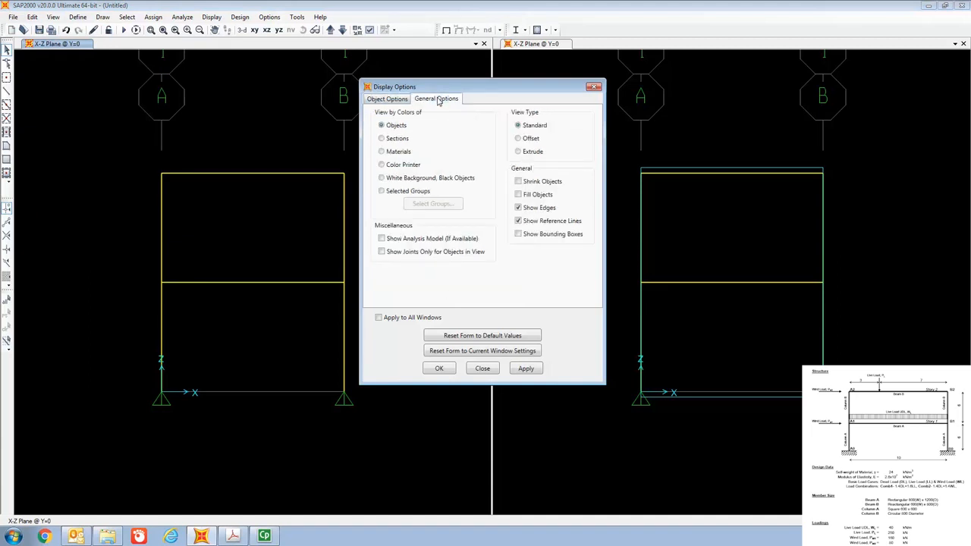
pyautogui.click(518, 151)
pyautogui.click(439, 368)
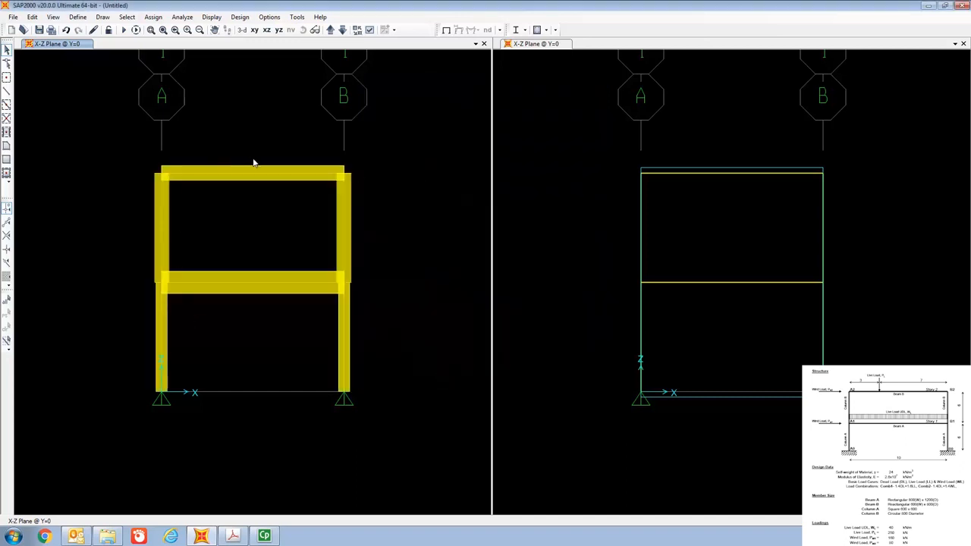
# Inspect the extruded frame in the default 3D view, rotating it and looking closely at the beam and column sections at the first story joints.
pyautogui.click(242, 31)
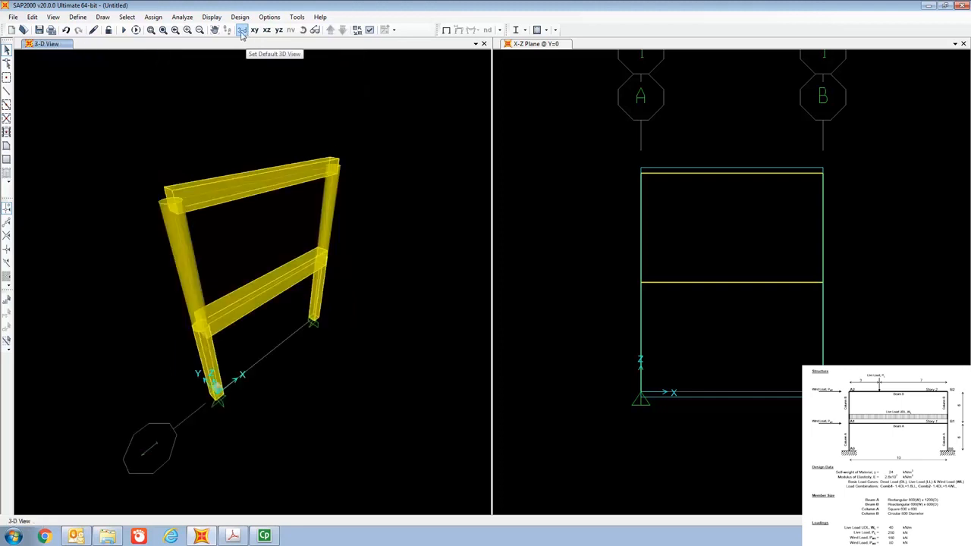
pyautogui.click(304, 32)
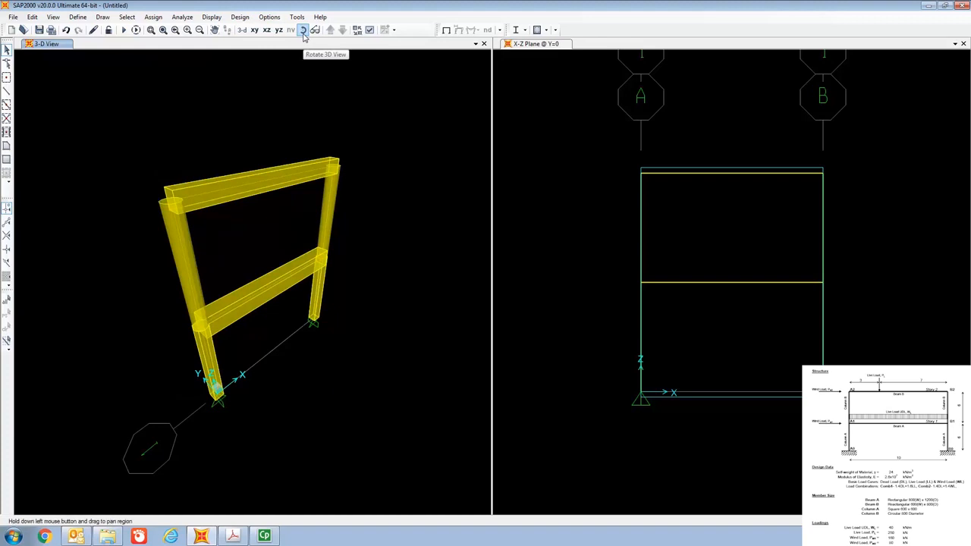
pyautogui.moveTo(216, 153)
pyautogui.mouseDown()
pyautogui.moveTo(207, 162)
pyautogui.moveTo(258, 166)
pyautogui.moveTo(217, 182)
pyautogui.moveTo(190, 164)
pyautogui.moveTo(286, 182)
pyautogui.moveTo(215, 190)
pyautogui.moveTo(224, 165)
pyautogui.mouseUp()
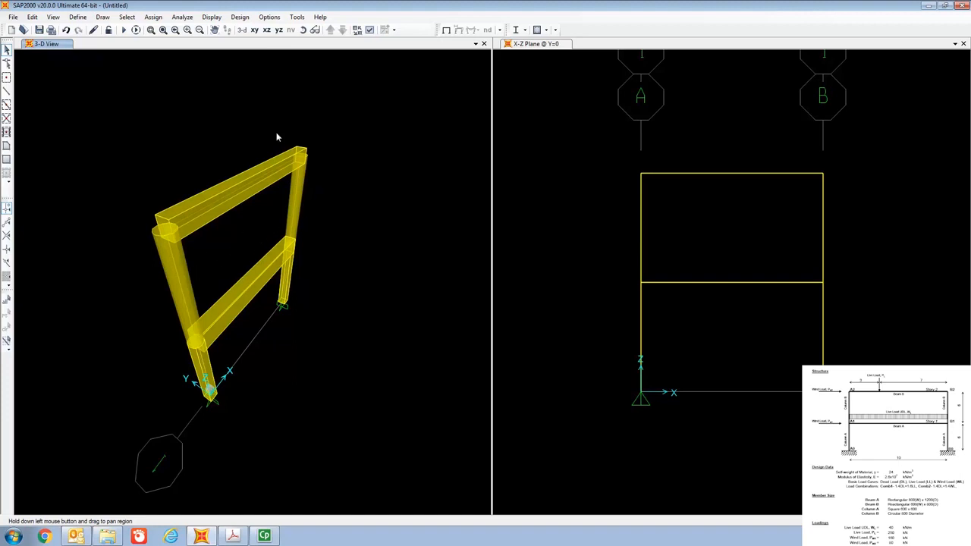
pyautogui.click(303, 30)
pyautogui.moveTo(204, 217); pyautogui.dragTo(189, 212)
pyautogui.scroll(4, 233, 289)
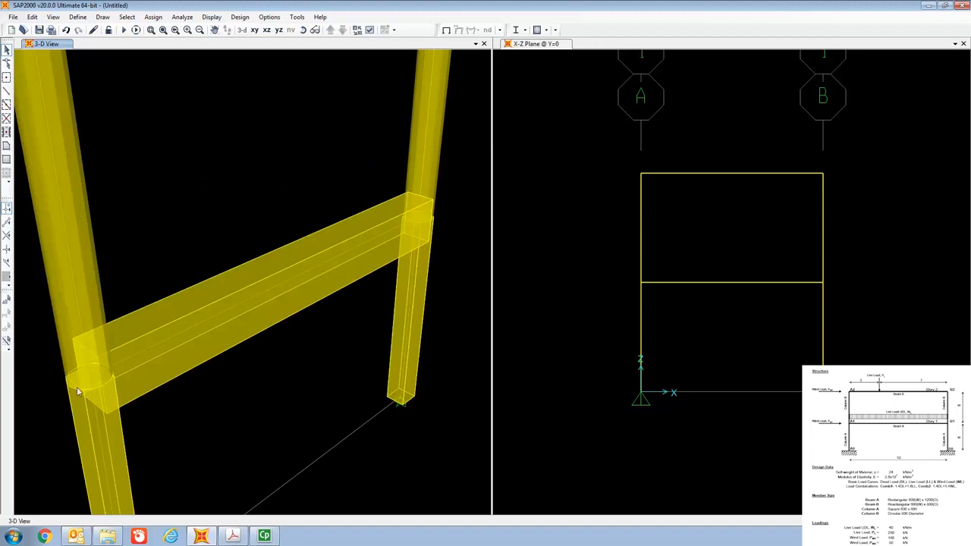
# Rotate the extruded 3D frame for a last look, and return that view to the X-Z plane at Y=0.
pyautogui.click(304, 32)
pyautogui.moveTo(407, 197); pyautogui.dragTo(358, 180)
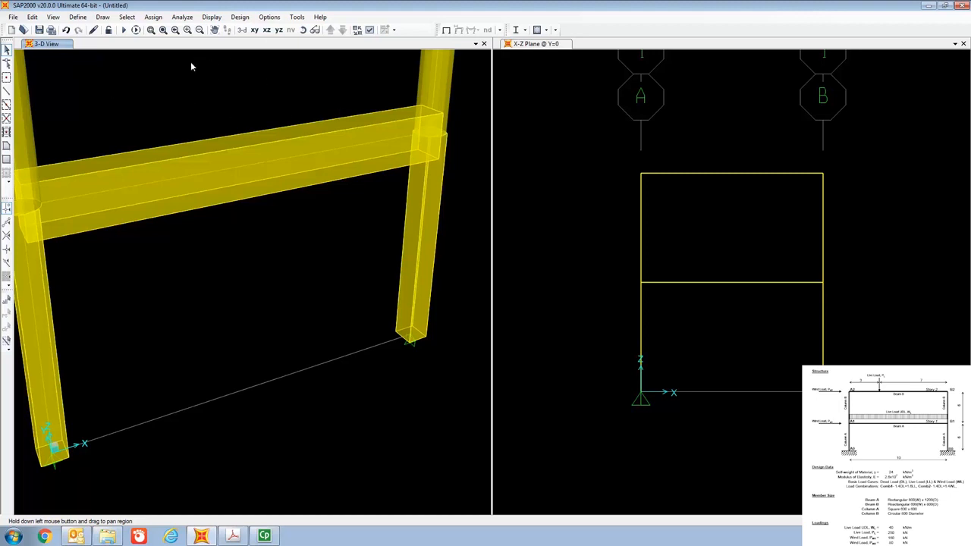
pyautogui.click(266, 29)
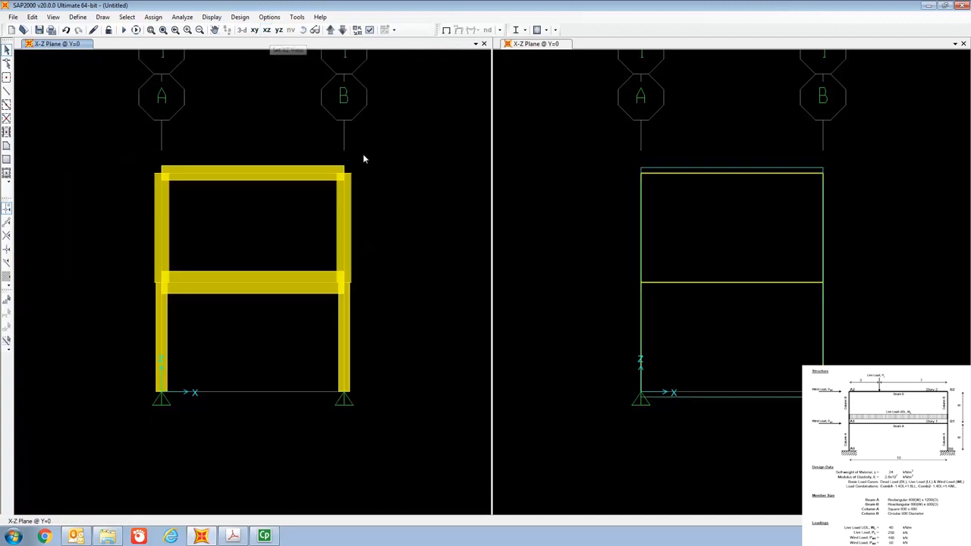
# Assign fixed joint restraints to the two column base joints on grid lines A and B.
pyautogui.click(623, 46)
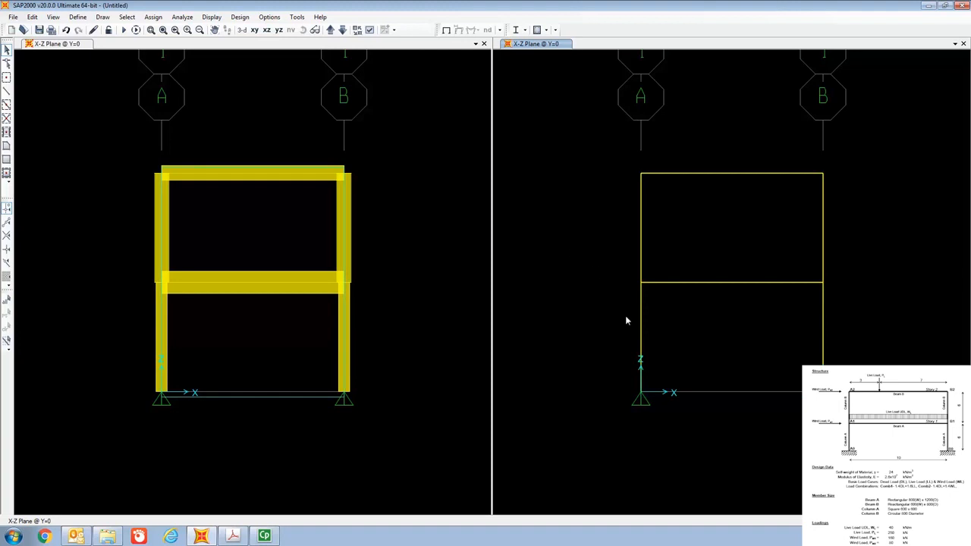
pyautogui.click(642, 393)
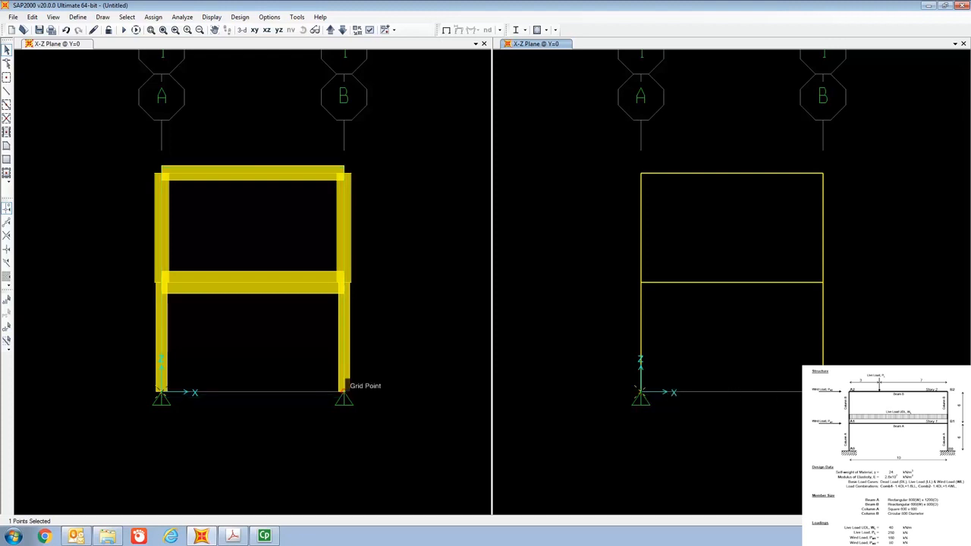
pyautogui.click(343, 391)
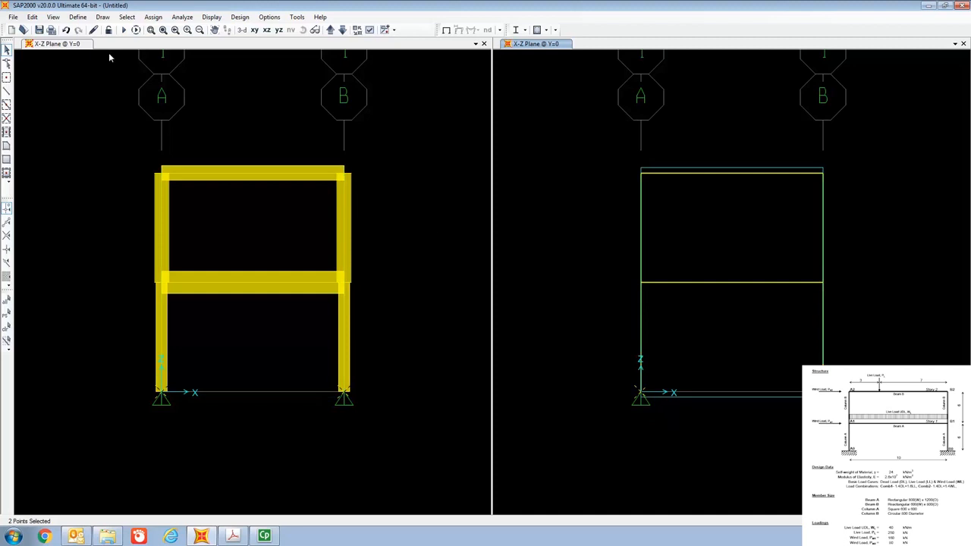
pyautogui.click(154, 17)
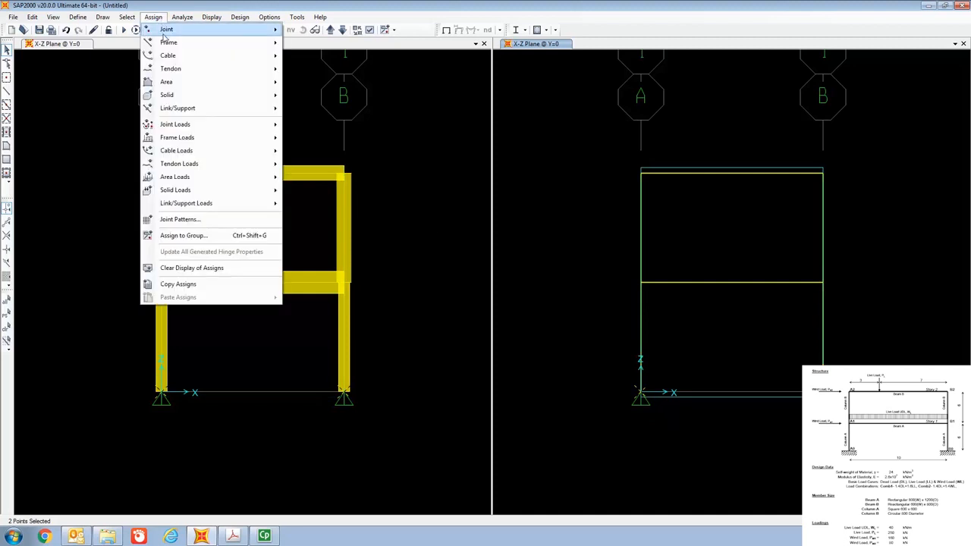
pyautogui.moveTo(165, 31)
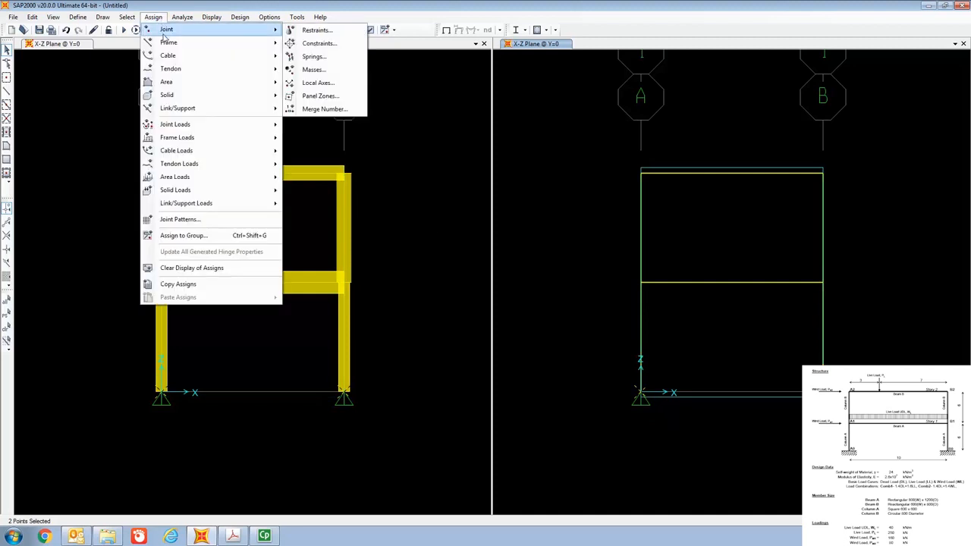
pyautogui.click(319, 31)
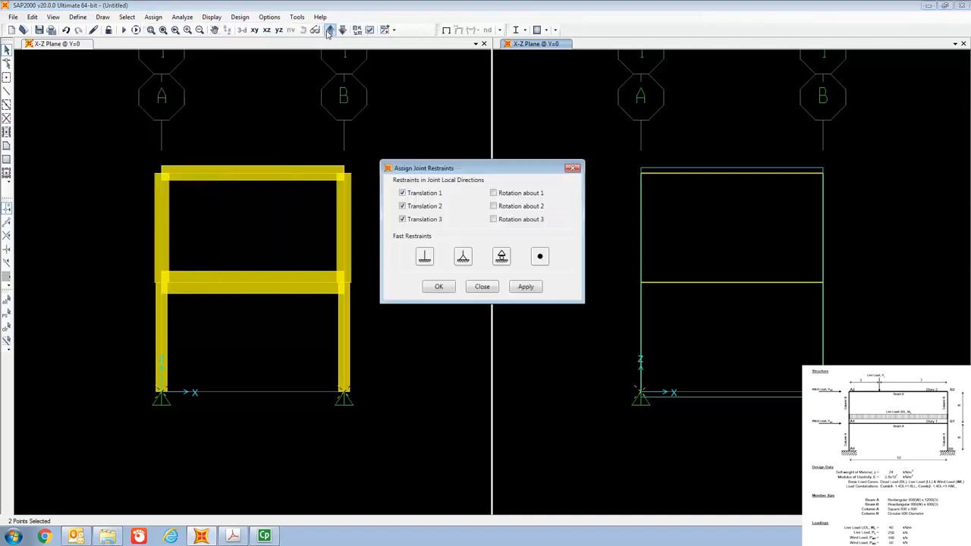
pyautogui.click(424, 259)
pyautogui.click(439, 287)
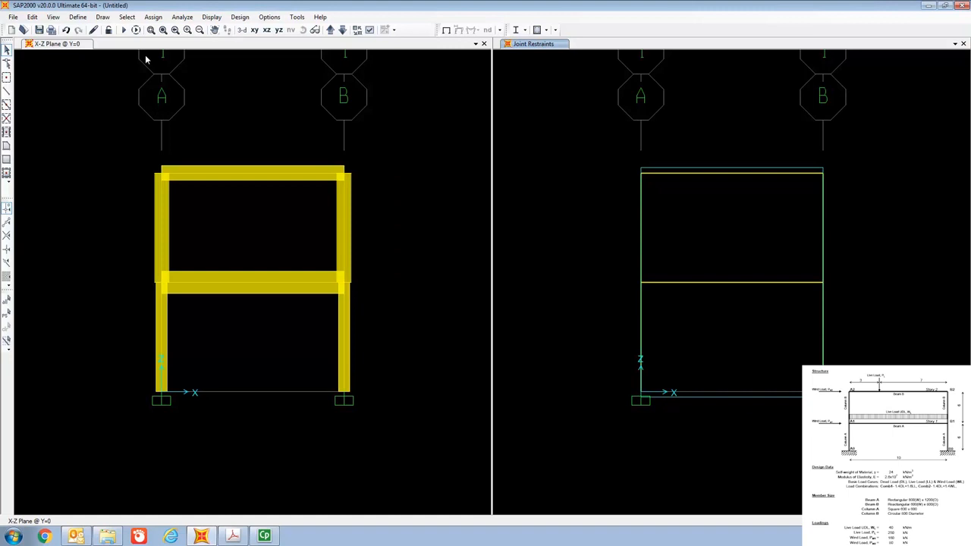
# Add a load pattern named LL of type Live with a self-weight multiplier of 0.
pyautogui.click(77, 17)
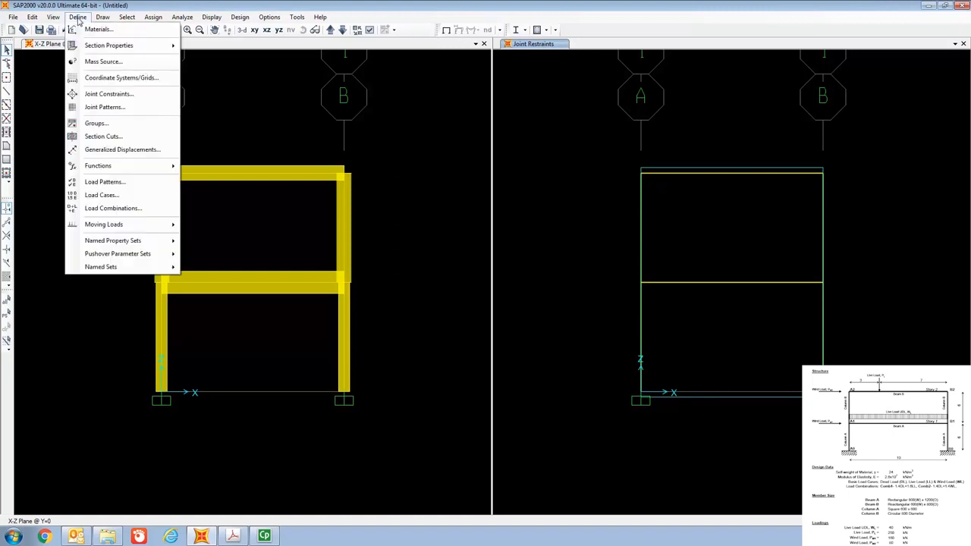
pyautogui.click(121, 184)
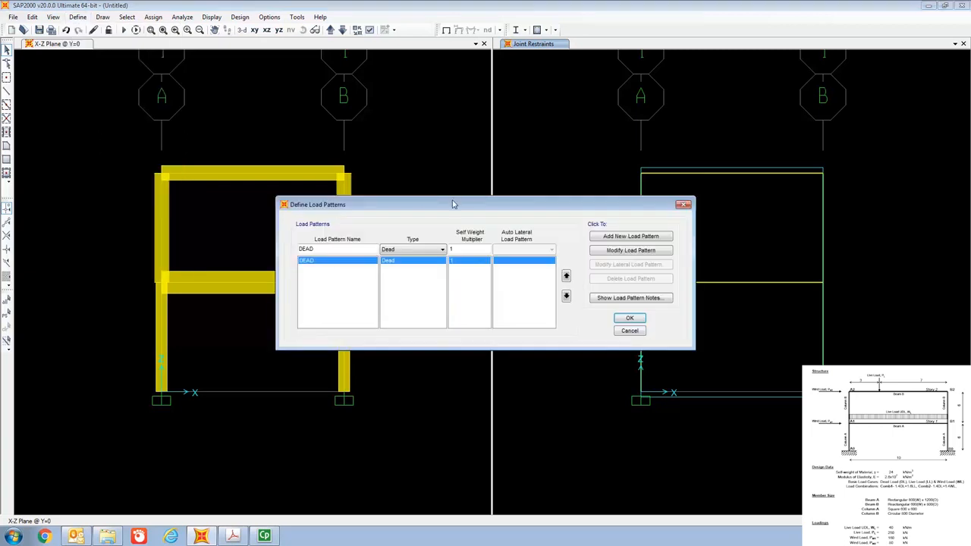
pyautogui.moveTo(454, 201); pyautogui.dragTo(449, 96)
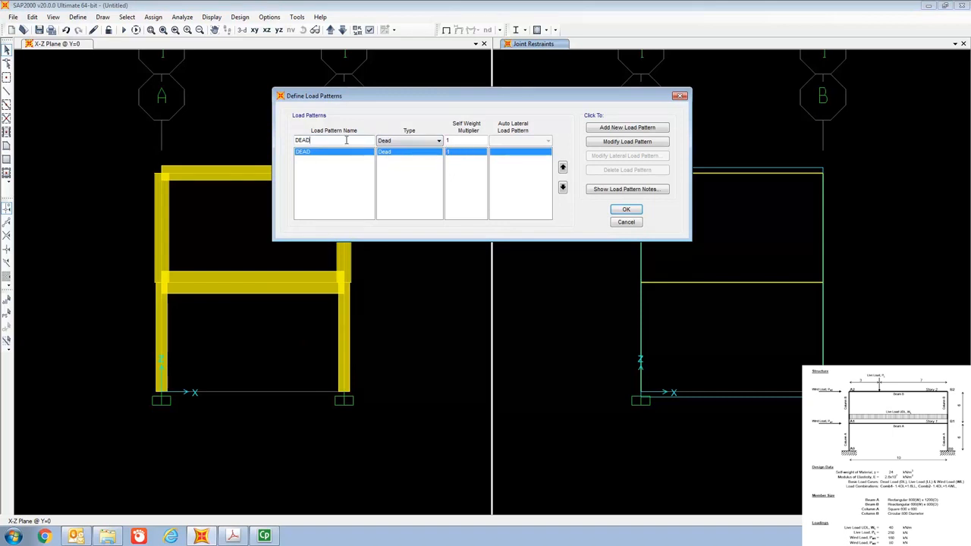
pyautogui.press('BackSpace')
pyautogui.press('BackSpace')
pyautogui.press('BackSpace')
pyautogui.press('BackSpace')
pyautogui.write('LL')
pyautogui.click(400, 142)
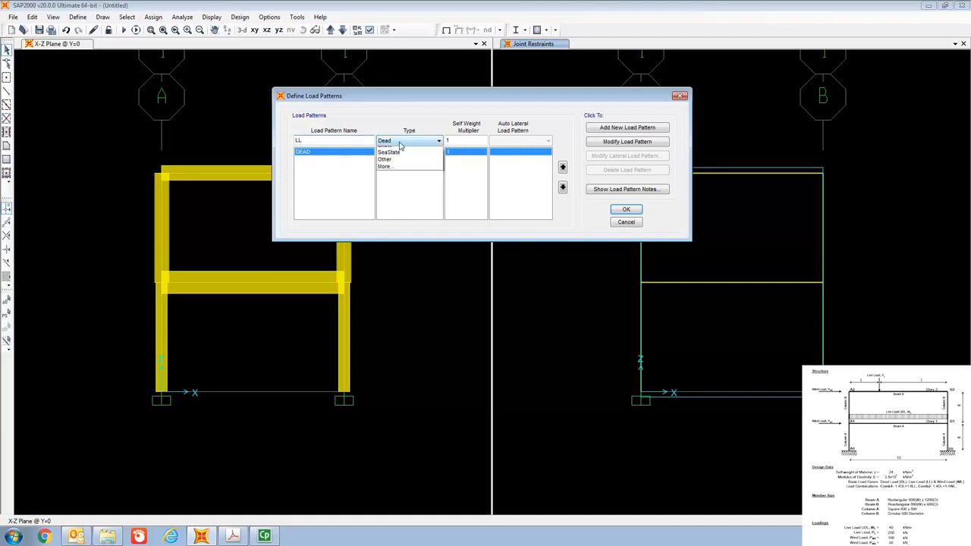
pyautogui.click(394, 158)
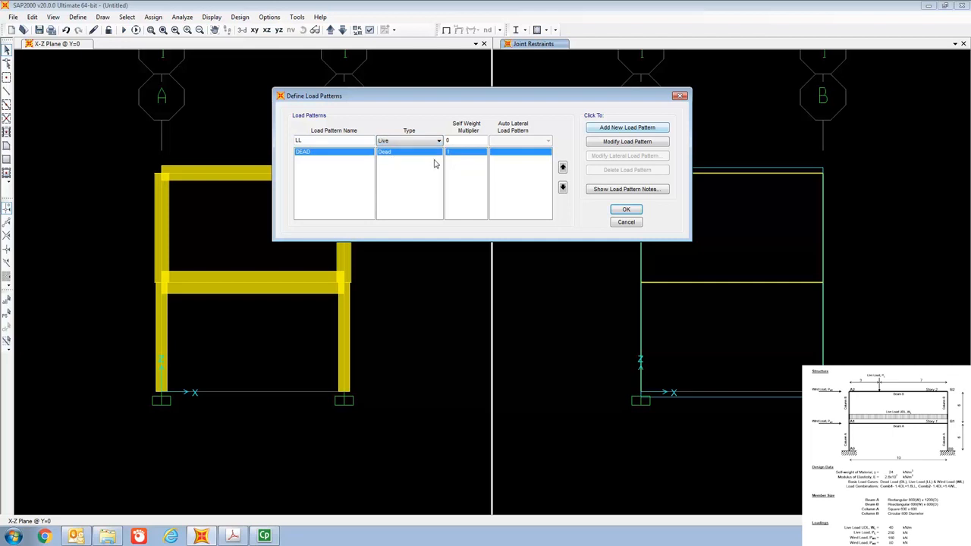
pyautogui.click(609, 129)
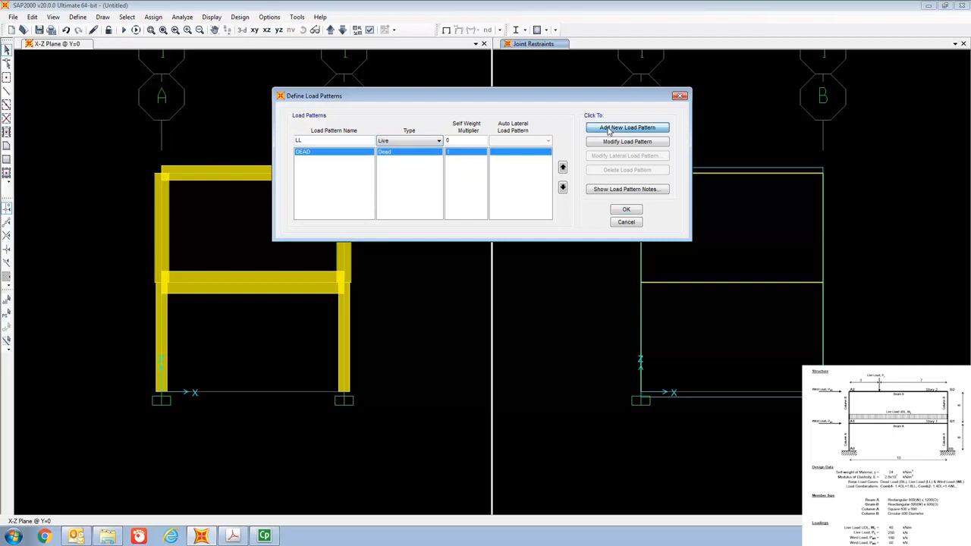
# Add a load pattern named WL of type Wind with no auto lateral load, and accept the load pattern definitions.
pyautogui.click(337, 141)
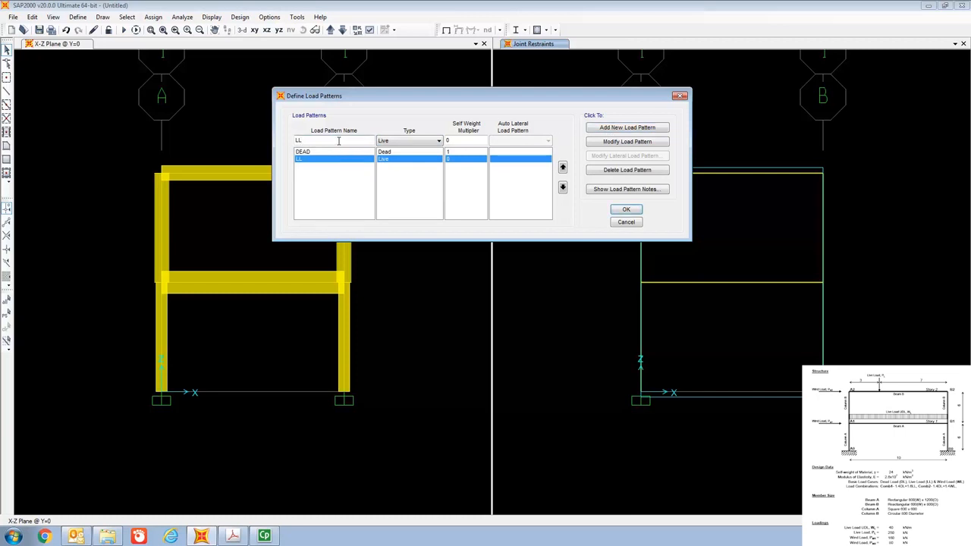
pyautogui.press('BackSpace')
pyautogui.press('BackSpace')
pyautogui.write('WL')
pyautogui.click(422, 141)
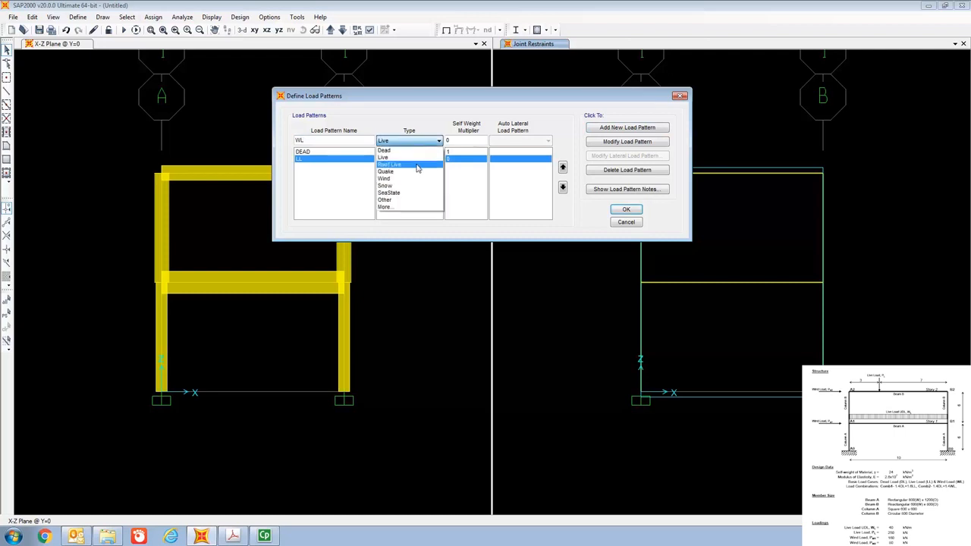
pyautogui.click(413, 178)
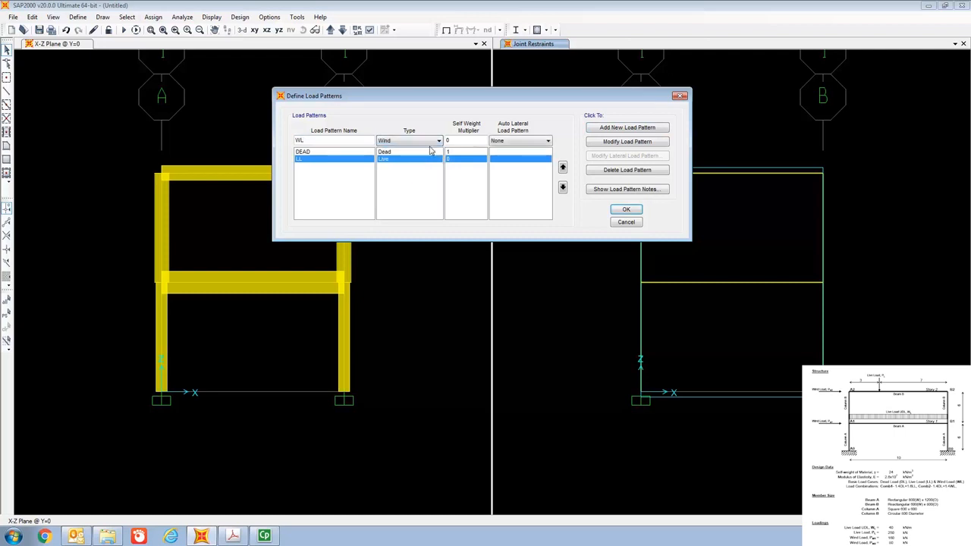
pyautogui.click(633, 129)
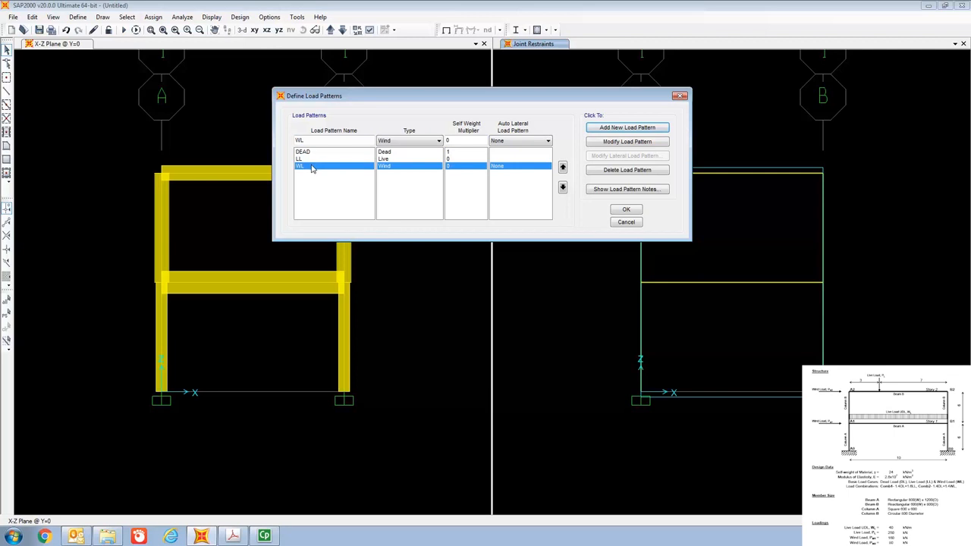
pyautogui.click(619, 212)
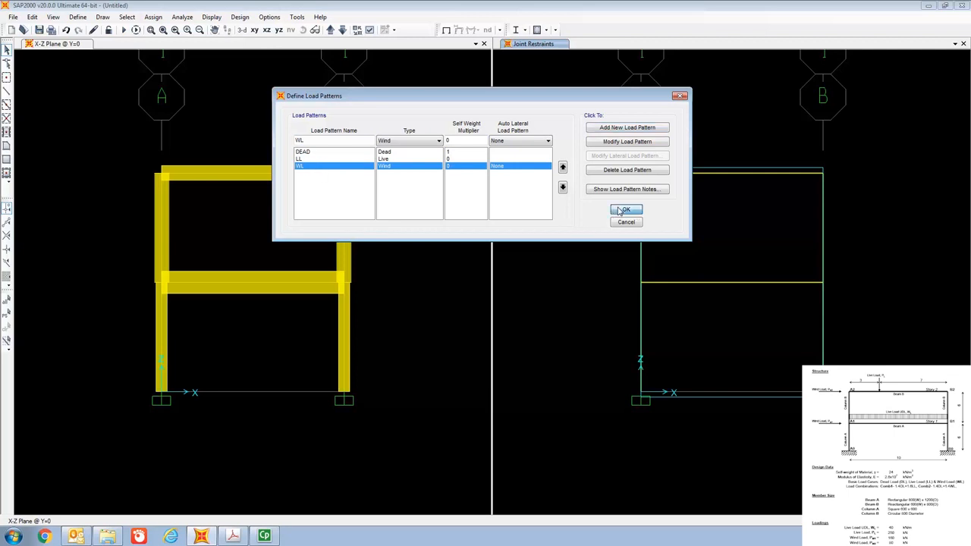
# Delete the MODAL load case from the defined load cases and accept the list.
pyautogui.click(78, 17)
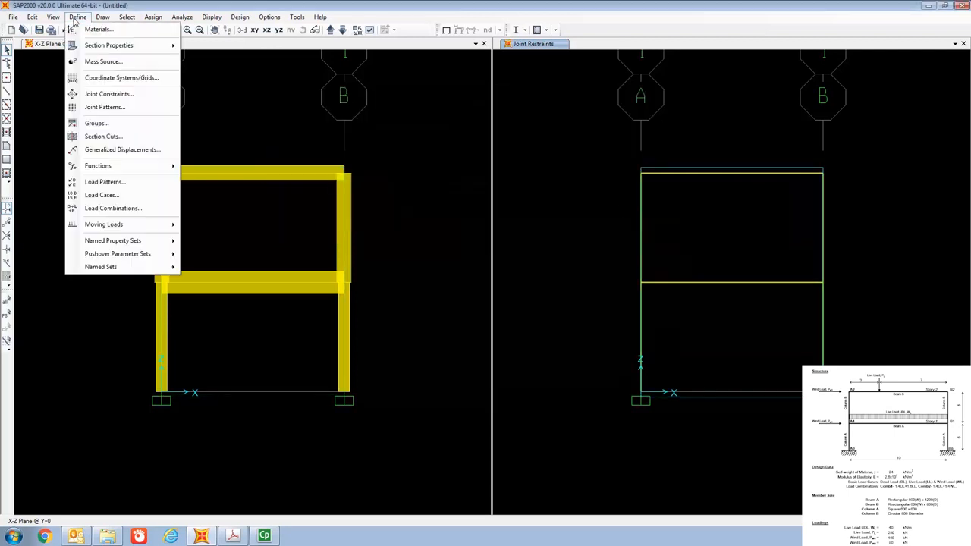
pyautogui.click(103, 195)
pyautogui.moveTo(455, 195); pyautogui.dragTo(438, 80)
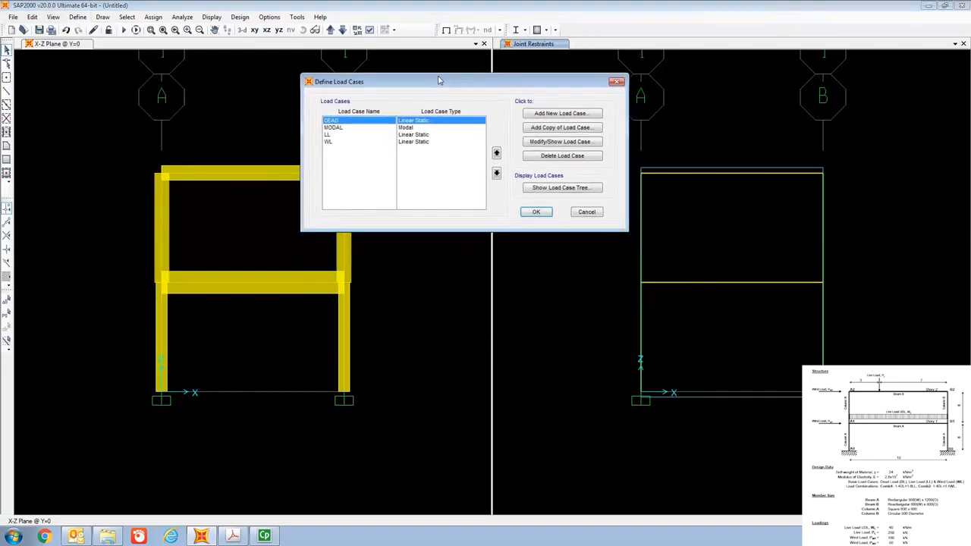
pyautogui.click(339, 129)
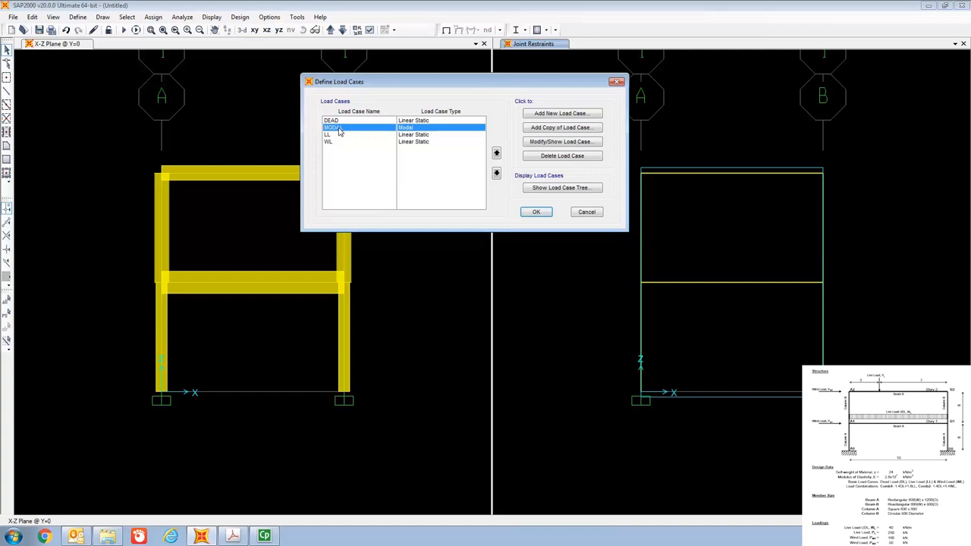
pyautogui.click(563, 156)
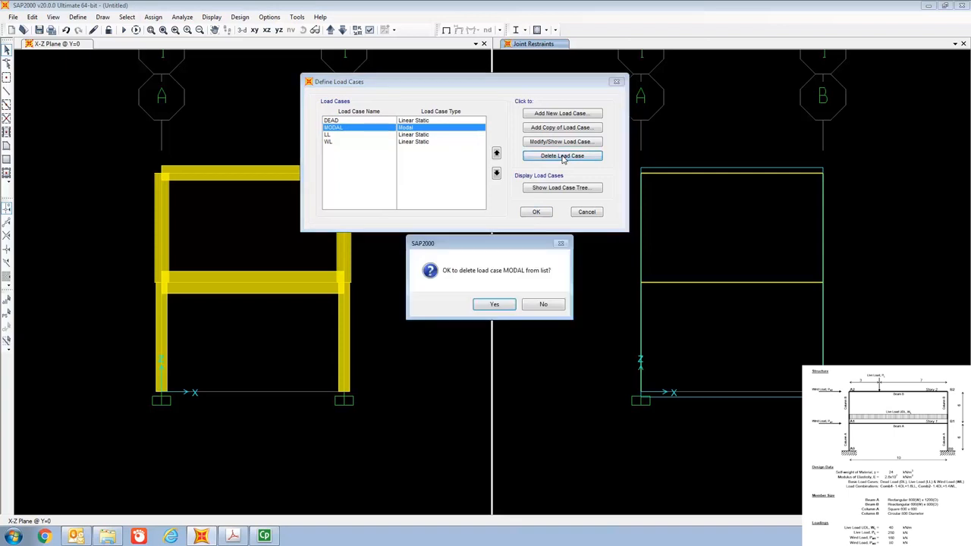
pyautogui.click(494, 305)
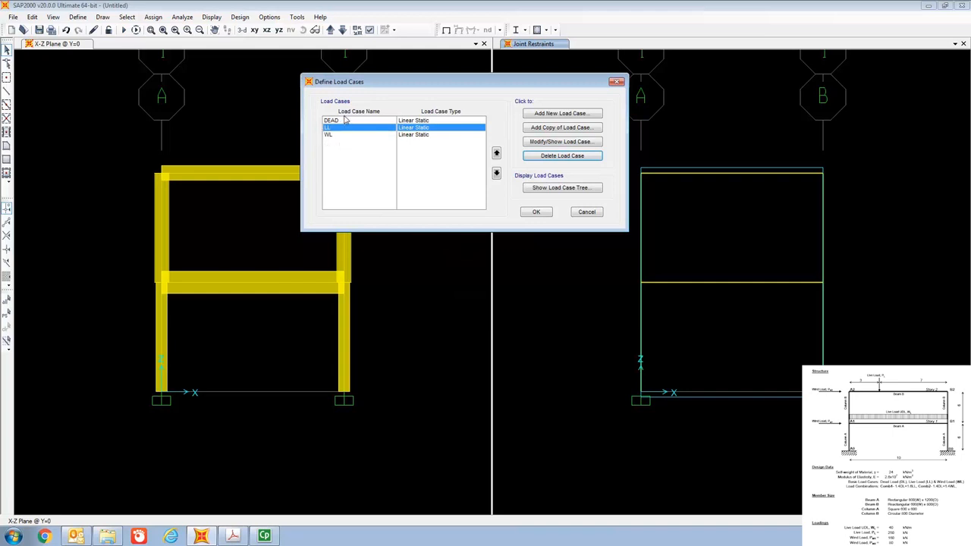
pyautogui.click(535, 213)
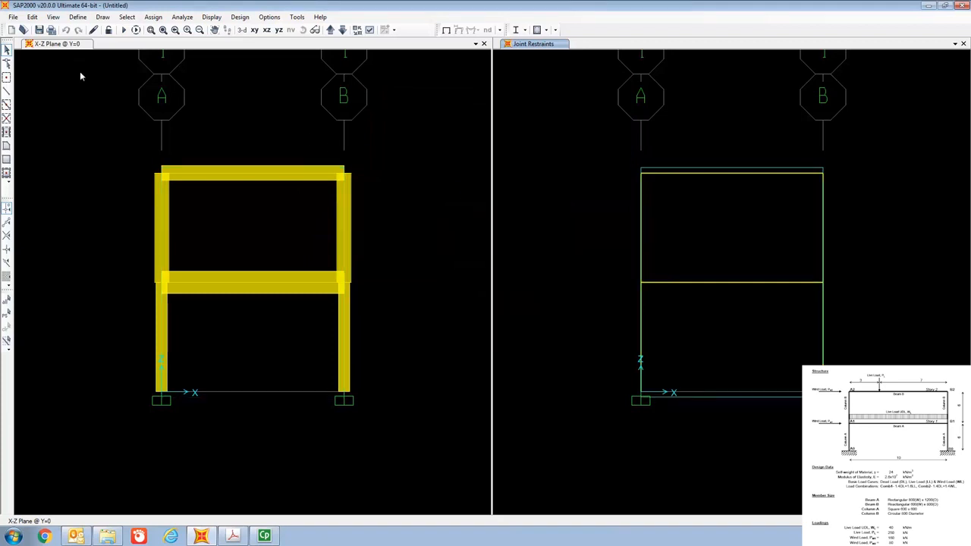
# Create a new Linear Add load combination and include the DEAD load case with a scale factor of 1.4.
pyautogui.click(79, 17)
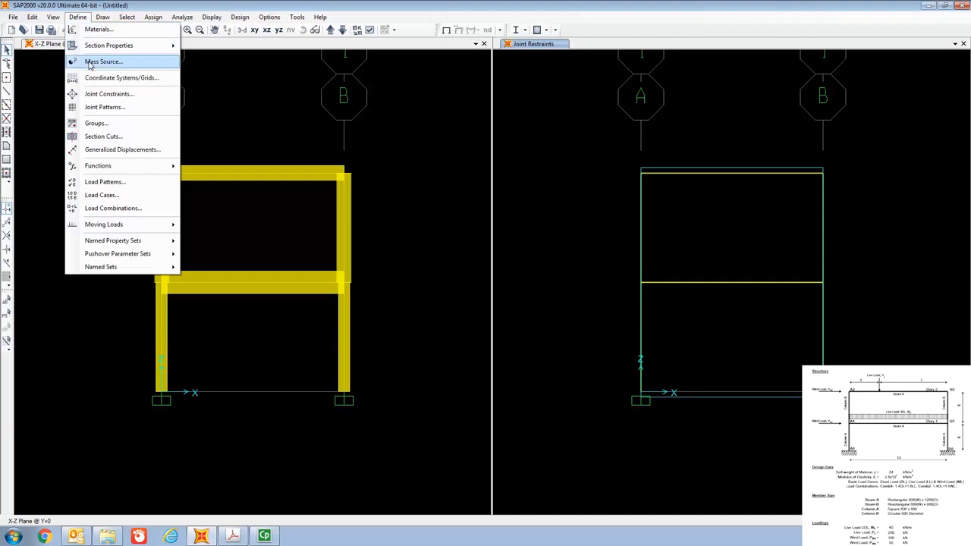
pyautogui.click(110, 209)
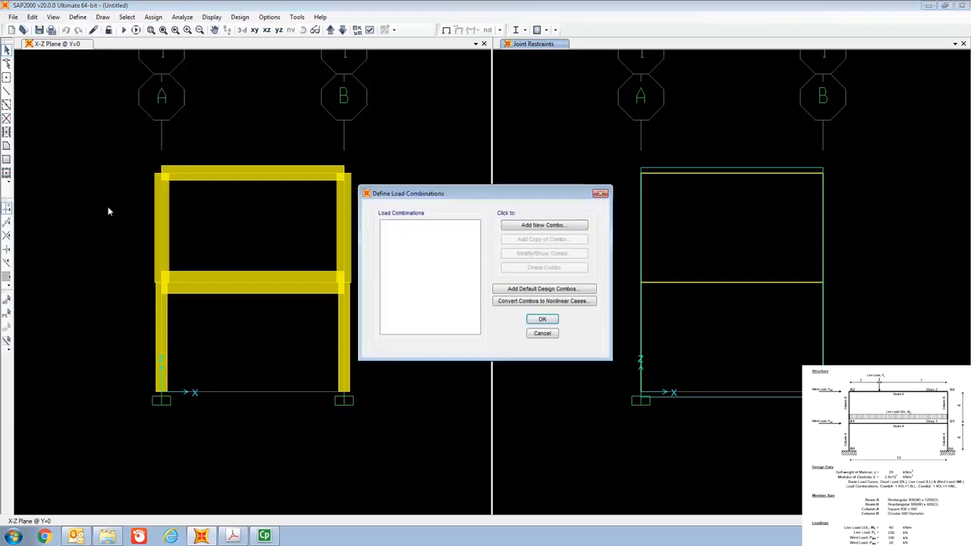
pyautogui.moveTo(469, 192); pyautogui.dragTo(472, 78)
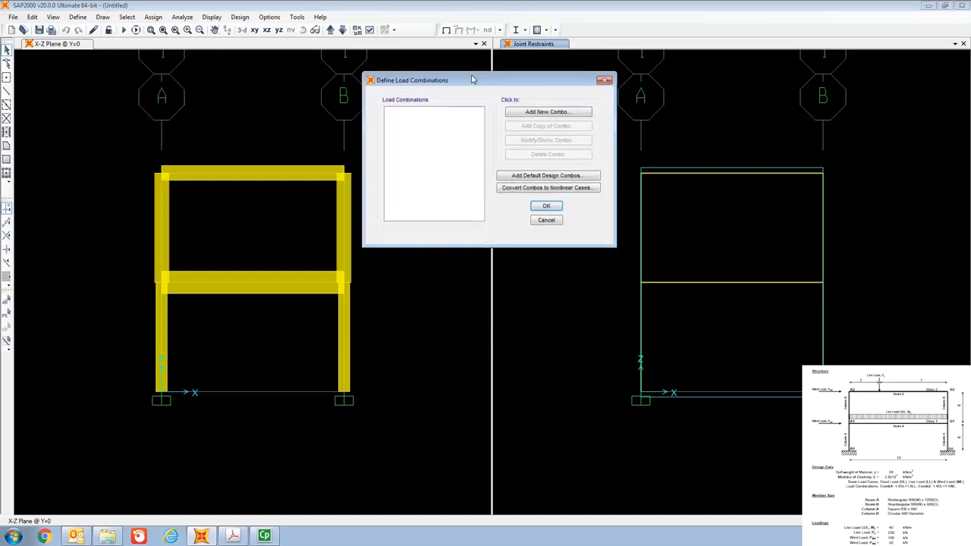
pyautogui.click(538, 114)
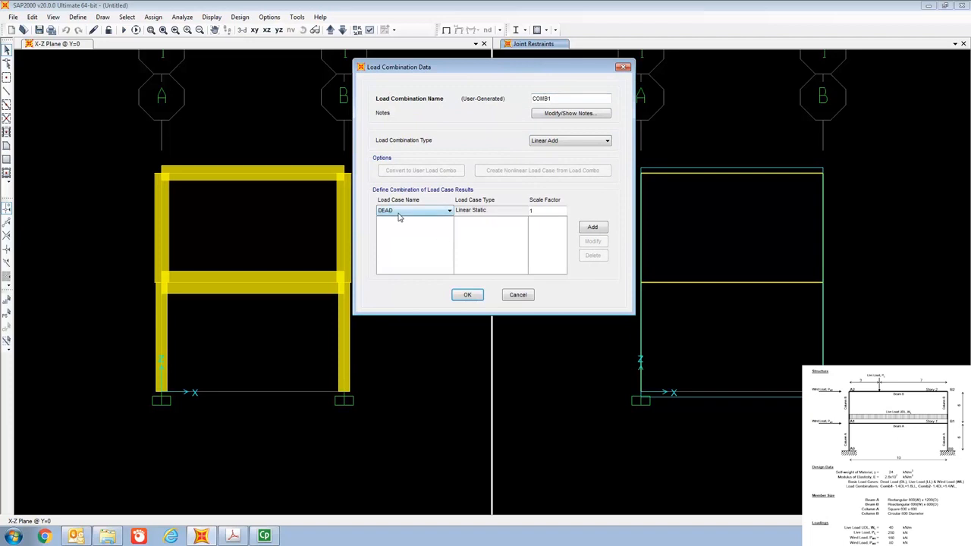
pyautogui.click(541, 210)
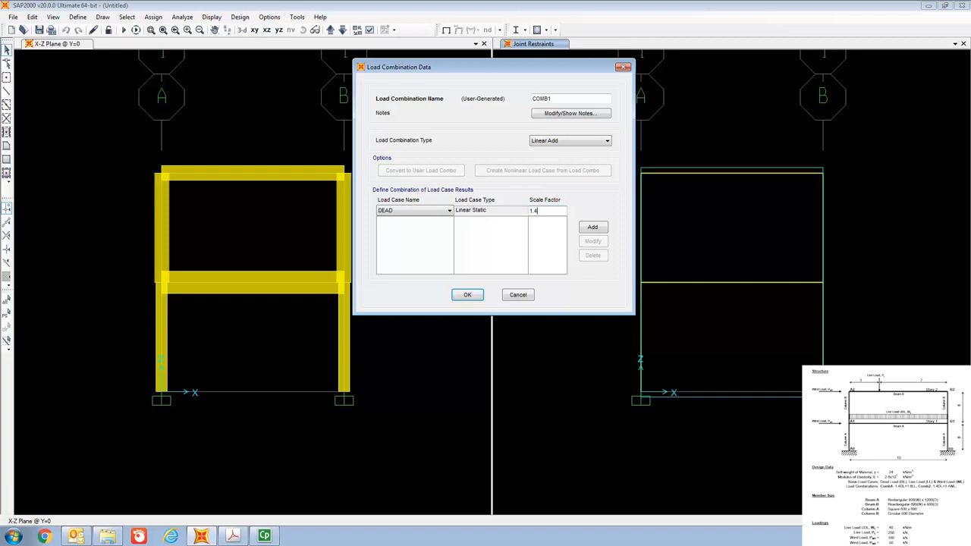
pyautogui.click(600, 228)
# Add the LL load case to the COMB1 combination with a scale factor of 1.6.
pyautogui.click(426, 211)
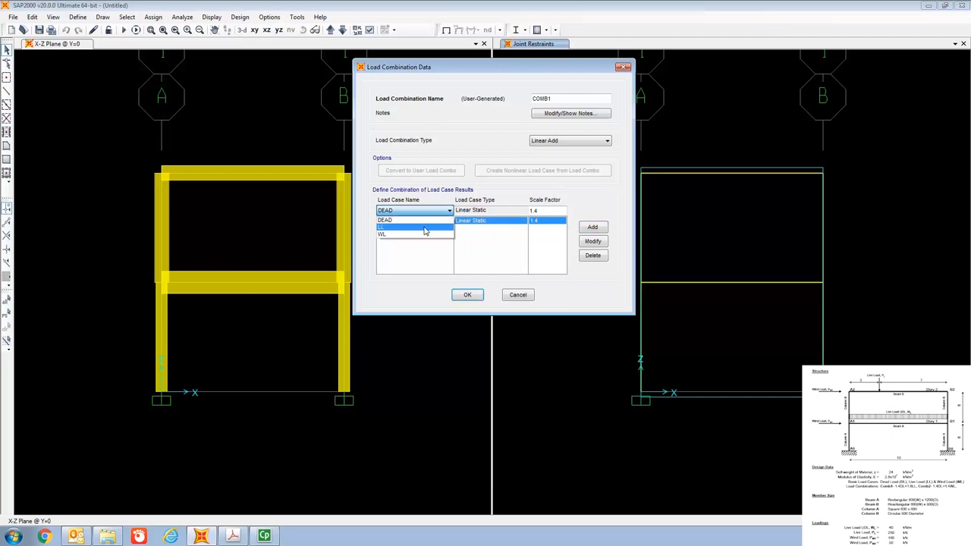
pyautogui.click(424, 229)
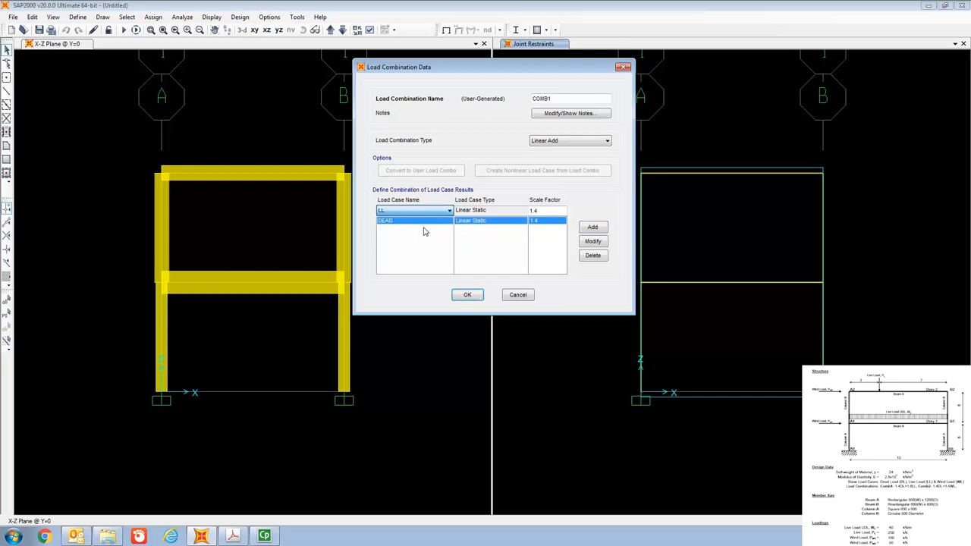
pyautogui.click(545, 211)
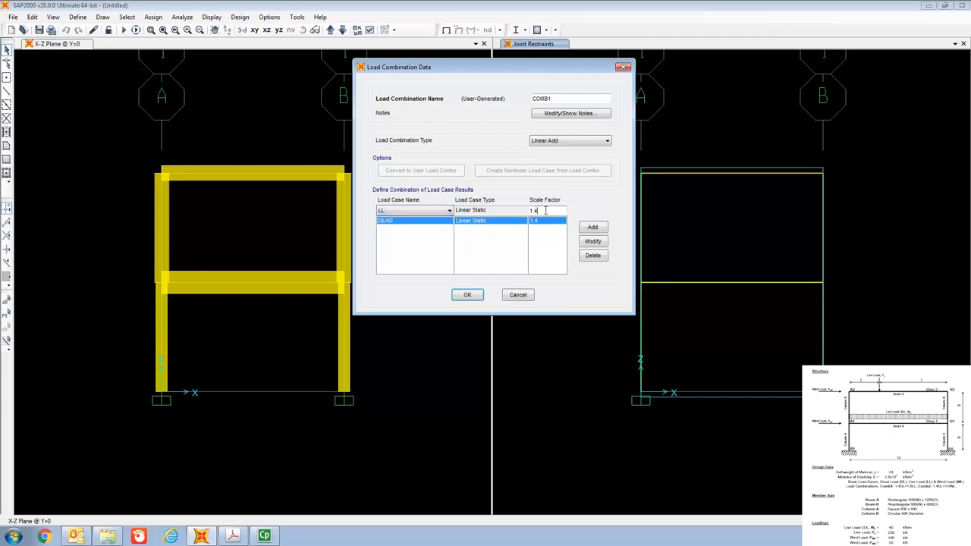
pyautogui.write('6')
pyautogui.click(593, 227)
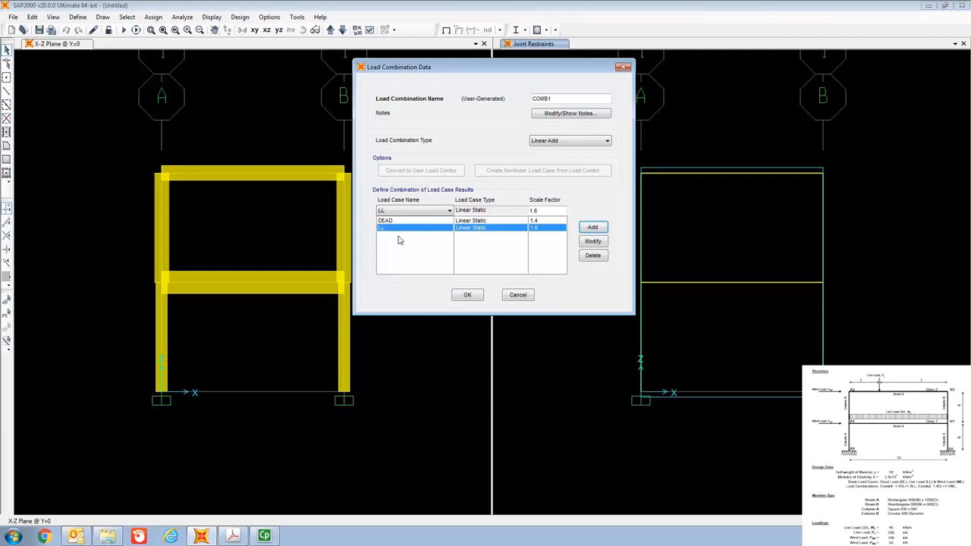
# Accept COMB1, then create a Linear Add combination COMB2 and include the DEAD load case with a scale factor of 1.4.
pyautogui.click(469, 296)
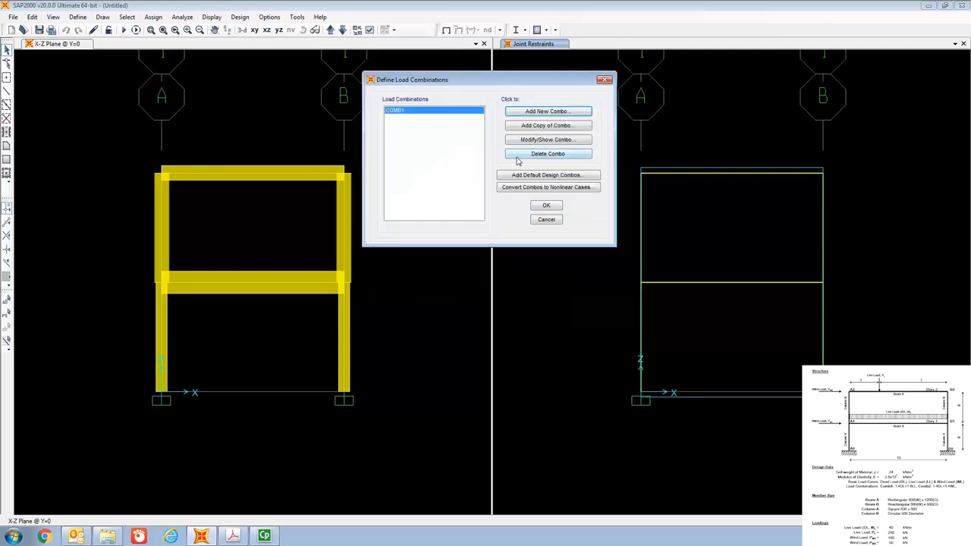
pyautogui.click(531, 112)
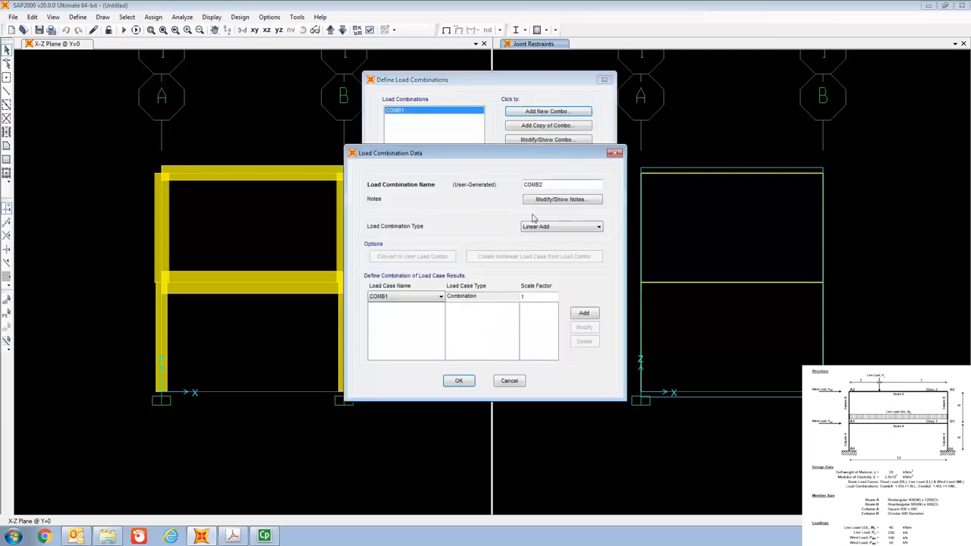
pyautogui.click(428, 299)
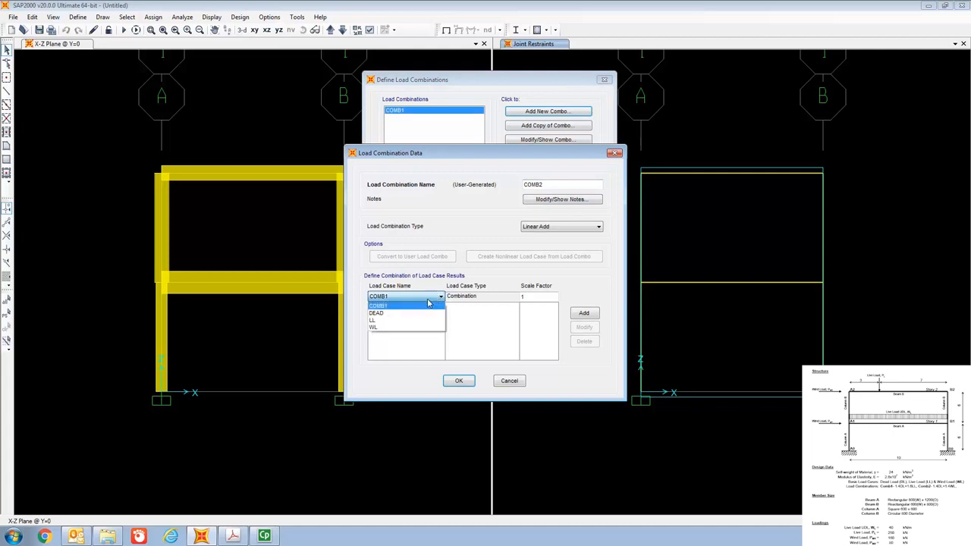
pyautogui.click(425, 313)
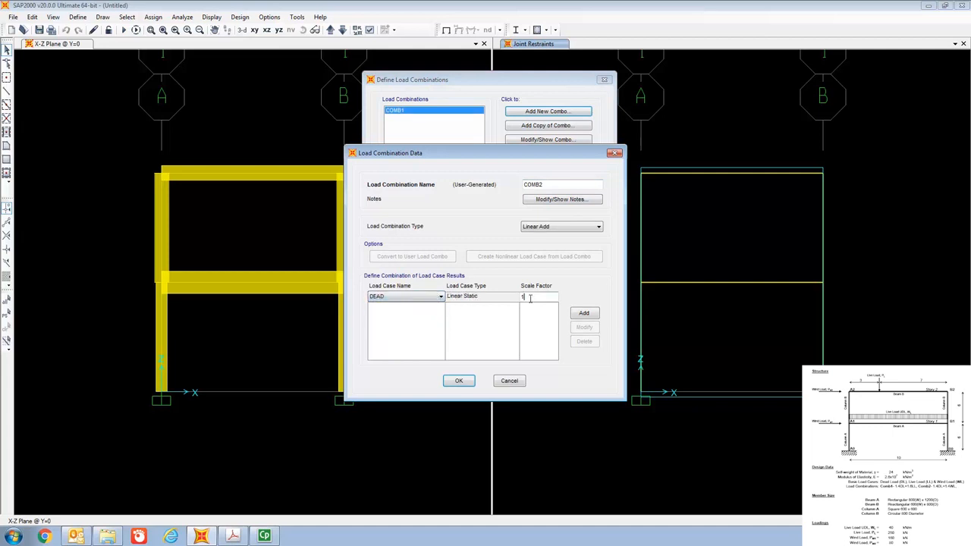
pyautogui.click(583, 313)
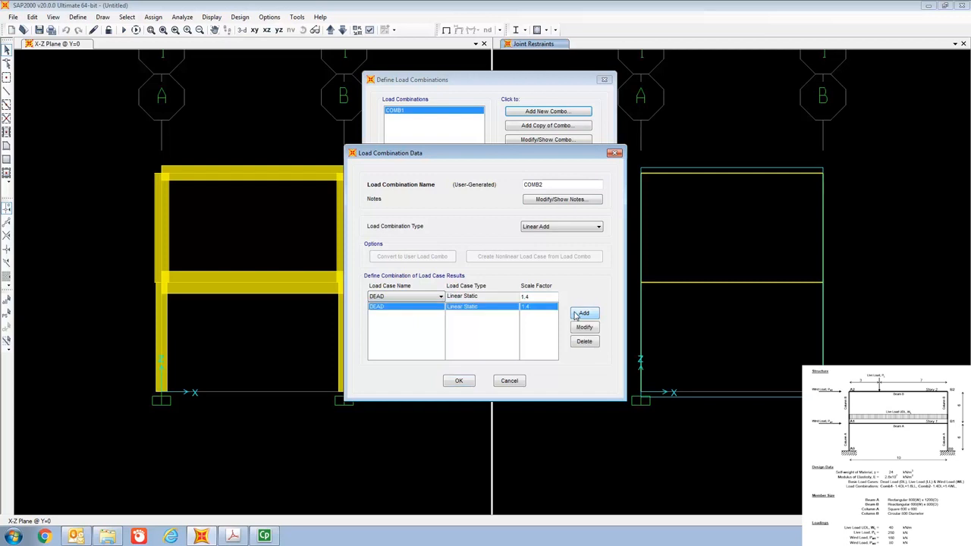
# Add the WL load case to COMB2 with a scale factor of 1.4, and accept the load combination definitions.
pyautogui.click(414, 297)
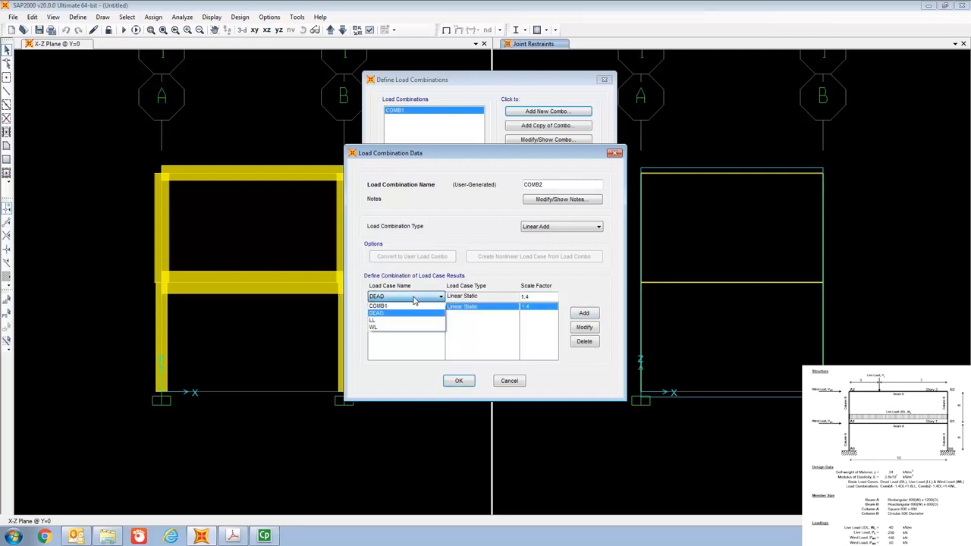
pyautogui.click(416, 327)
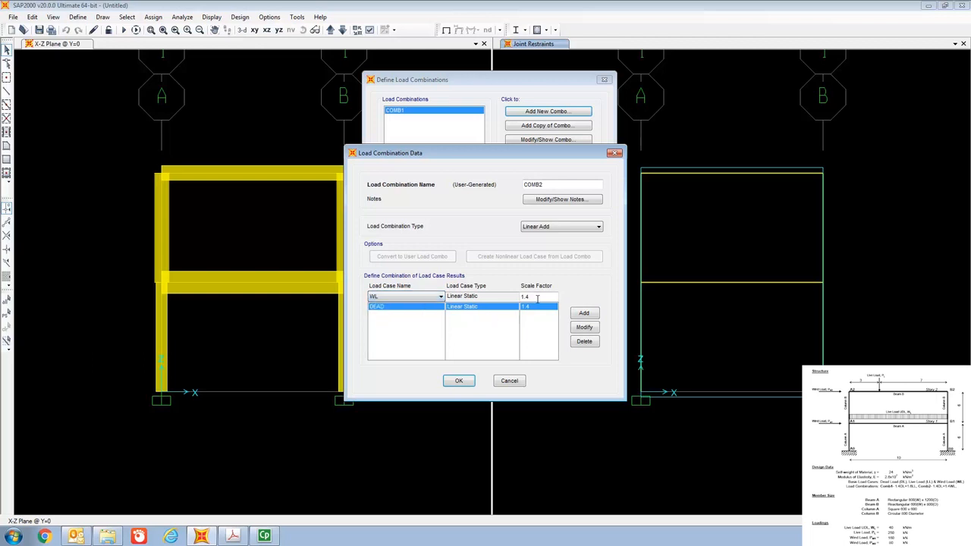
pyautogui.click(584, 315)
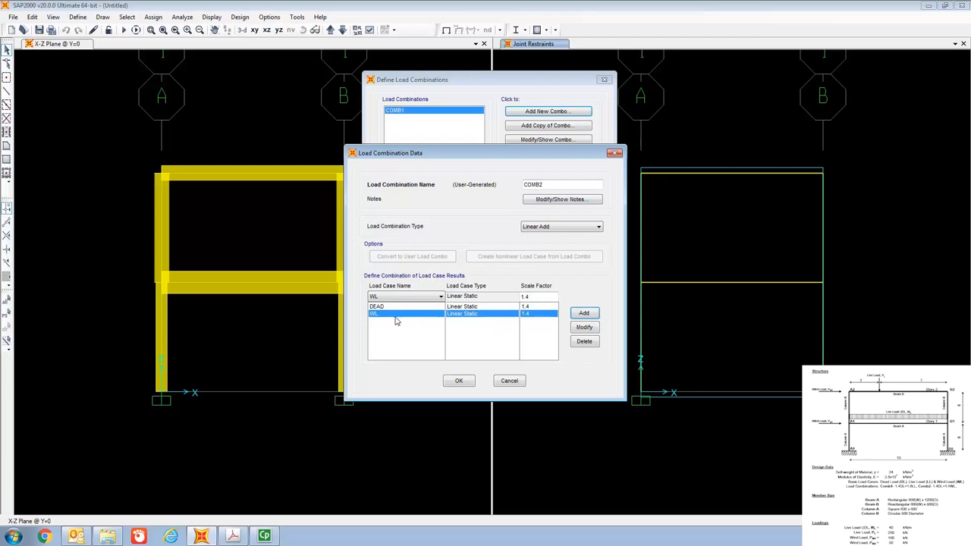
pyautogui.click(463, 380)
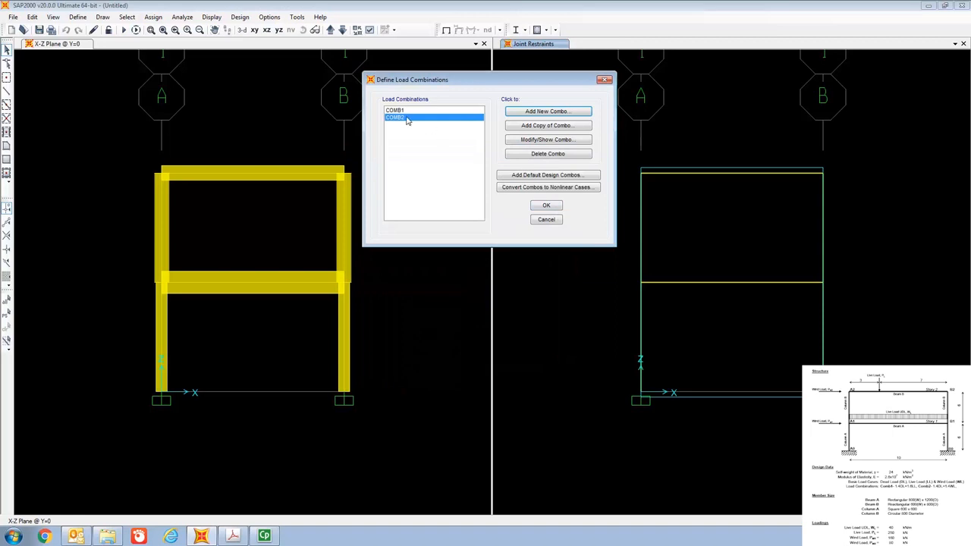
pyautogui.click(552, 207)
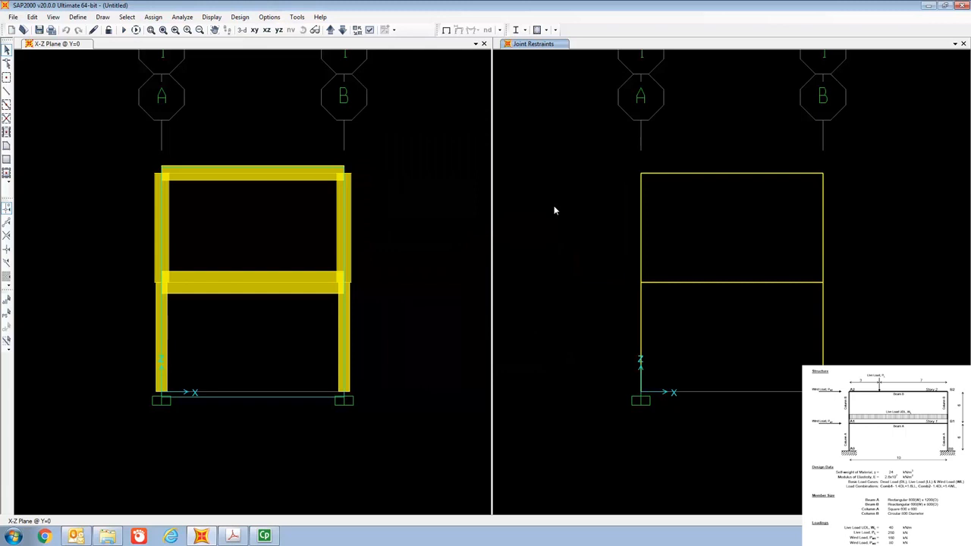
# Assign a 250 kN gravity point load in the LL pattern to the top beam at an absolute distance of 3 from End-I.
pyautogui.click(704, 175)
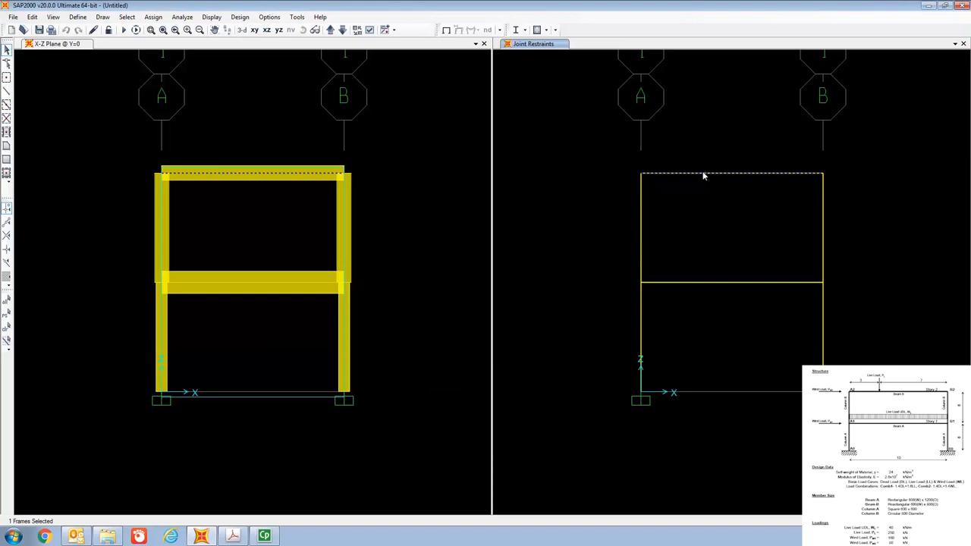
pyautogui.click(154, 18)
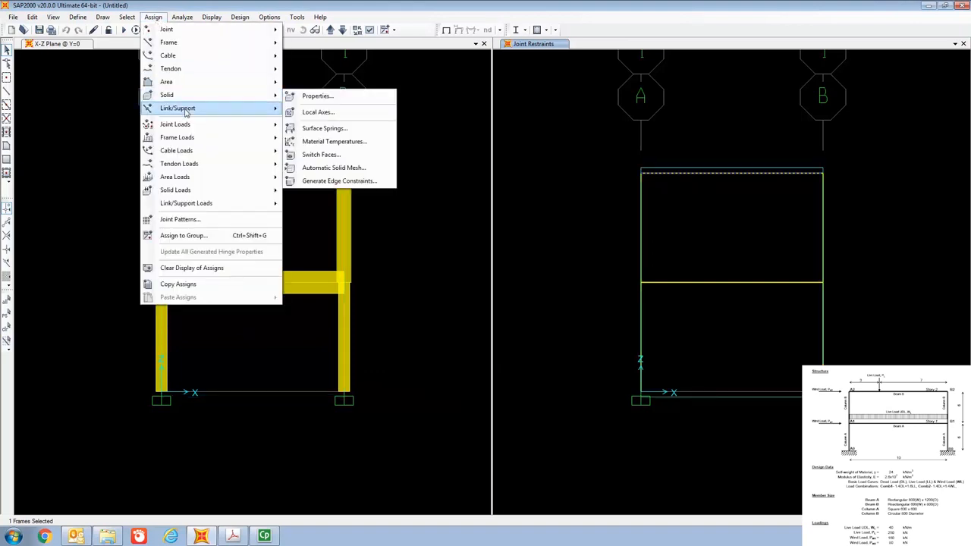
pyautogui.moveTo(192, 141)
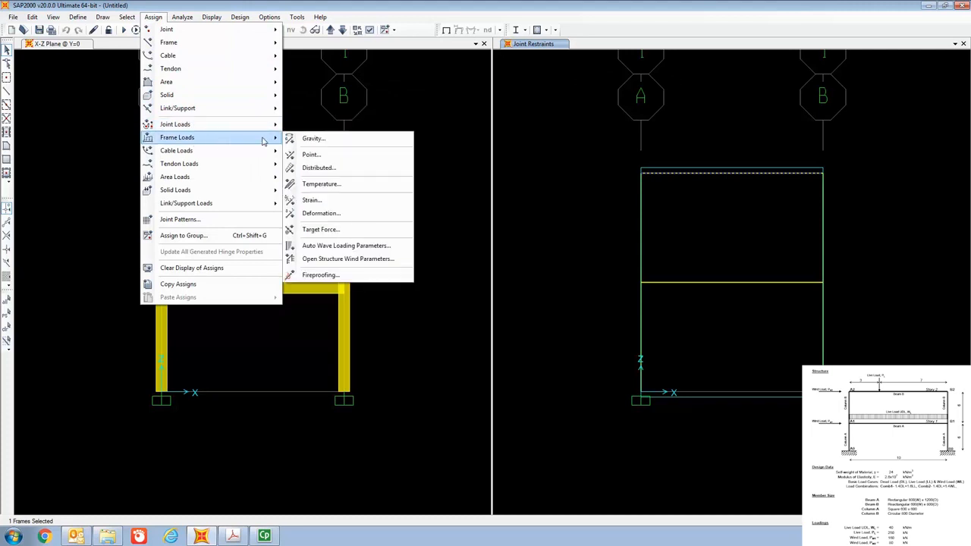
pyautogui.click(318, 156)
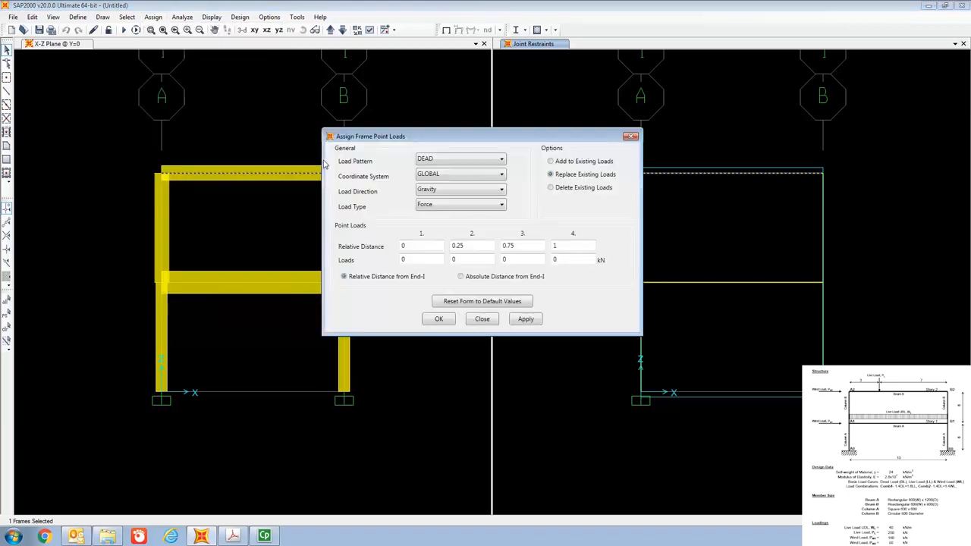
pyautogui.click(456, 164)
pyautogui.click(451, 181)
pyautogui.moveTo(448, 140); pyautogui.dragTo(430, 80)
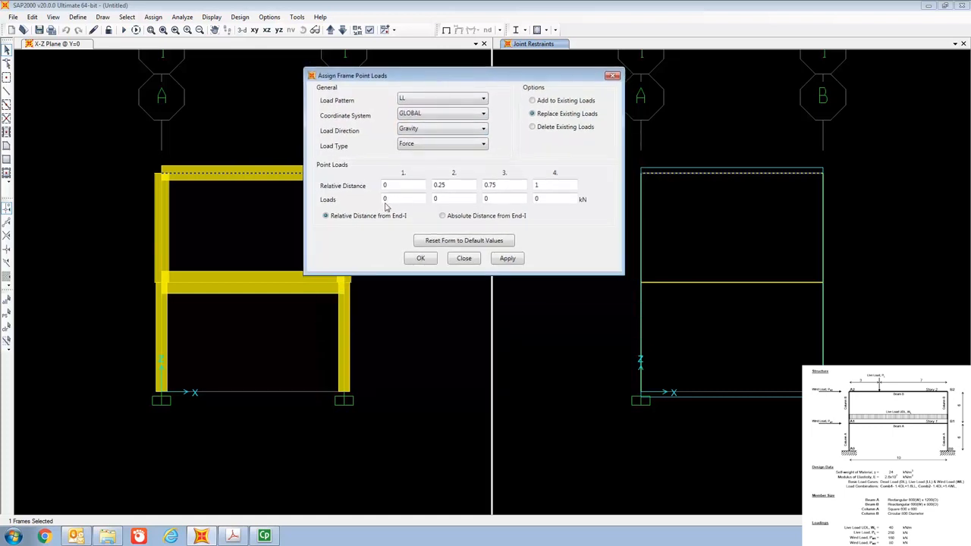
pyautogui.click(443, 218)
pyautogui.click(399, 187)
pyautogui.press('BackSpace')
pyautogui.write('3')
pyautogui.click(400, 199)
pyautogui.press('BackSpace')
pyautogui.write('250')
pyautogui.click(426, 260)
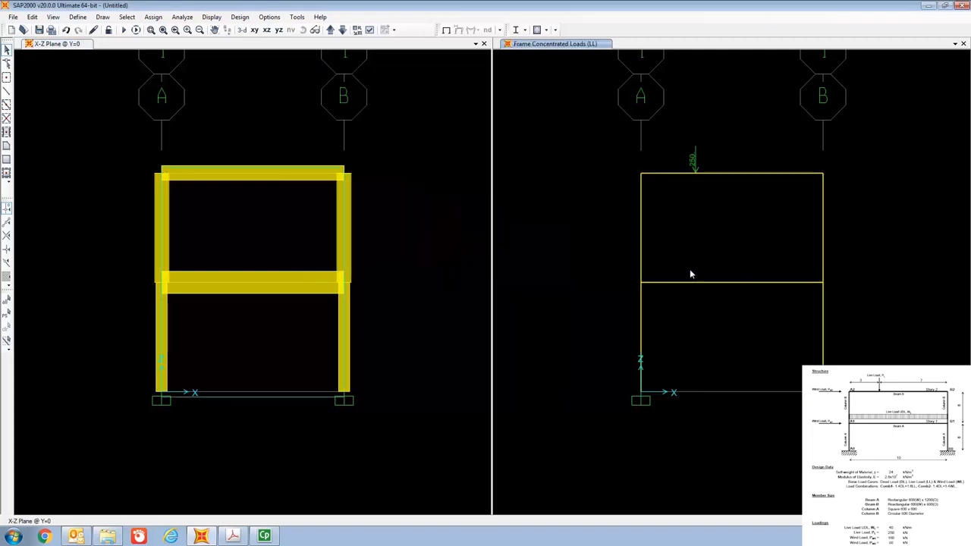
# Assign a uniform distributed gravity load of 40 kN/m in the LL pattern to the first-story beam.
pyautogui.click(699, 283)
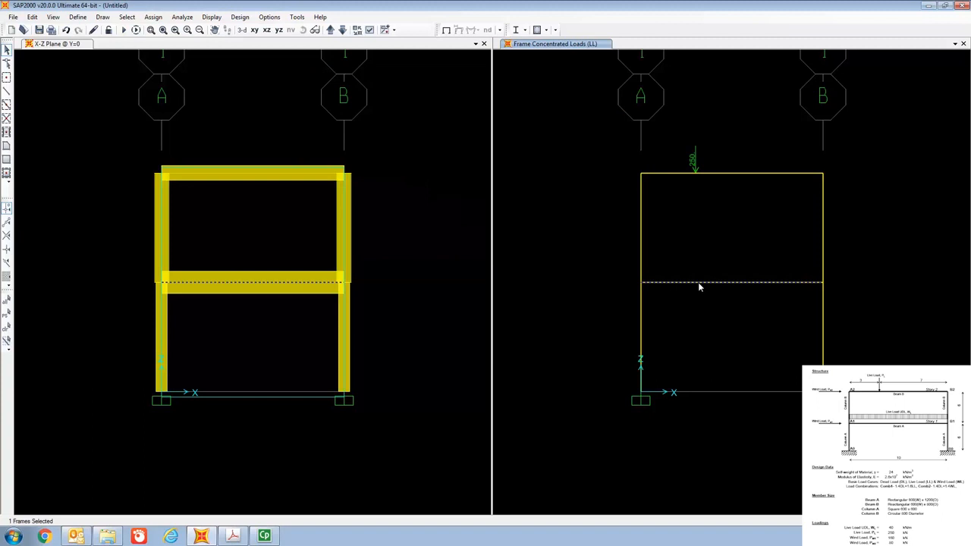
pyautogui.click(152, 18)
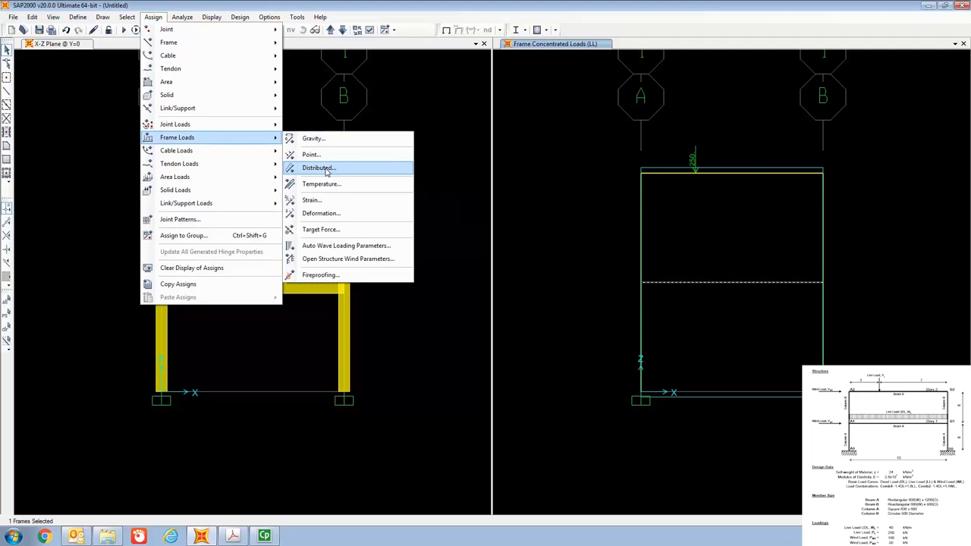
pyautogui.click(326, 168)
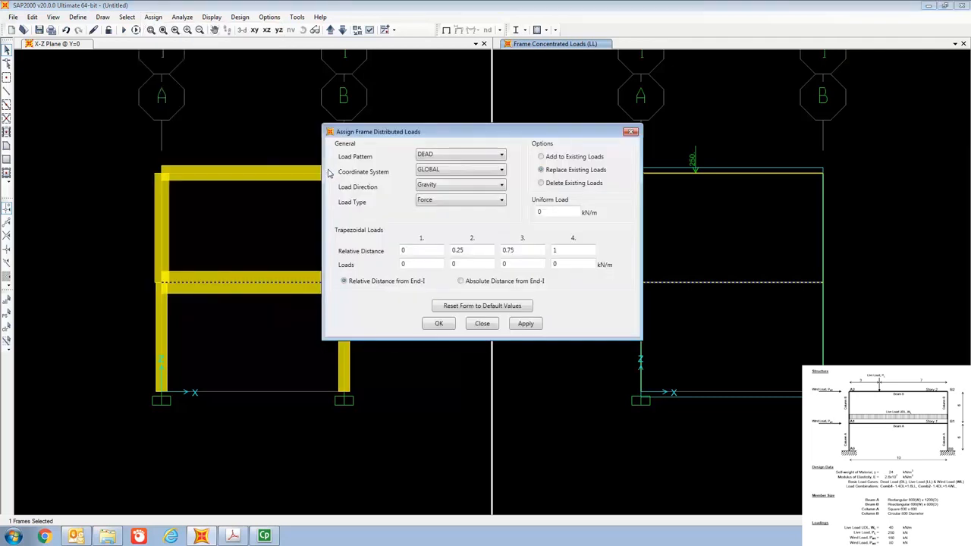
pyautogui.click(461, 155)
pyautogui.click(452, 175)
pyautogui.write('40')
pyautogui.click(431, 324)
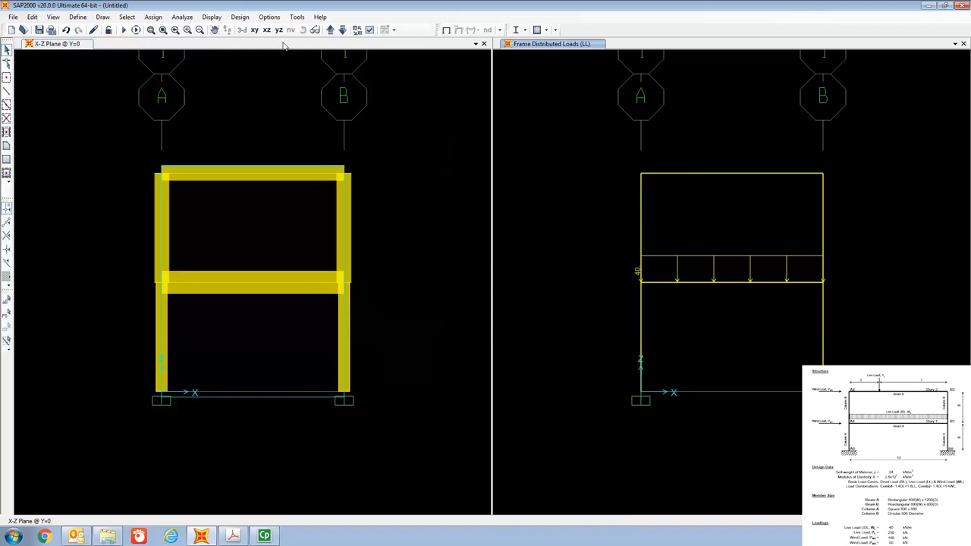
# Display the frame object span loading forces assigned for the LL load pattern, with joint loads and loading values shown.
pyautogui.click(213, 17)
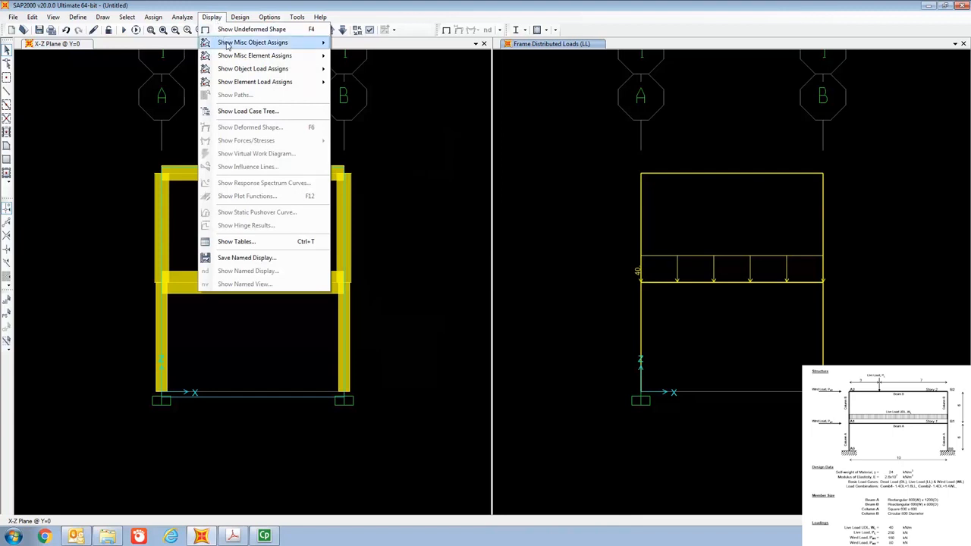
pyautogui.moveTo(238, 70)
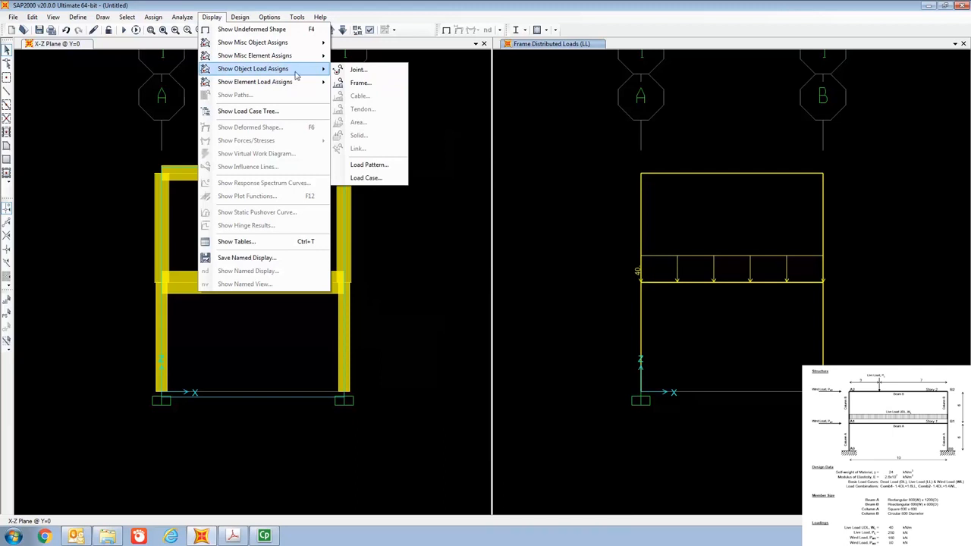
pyautogui.click(364, 86)
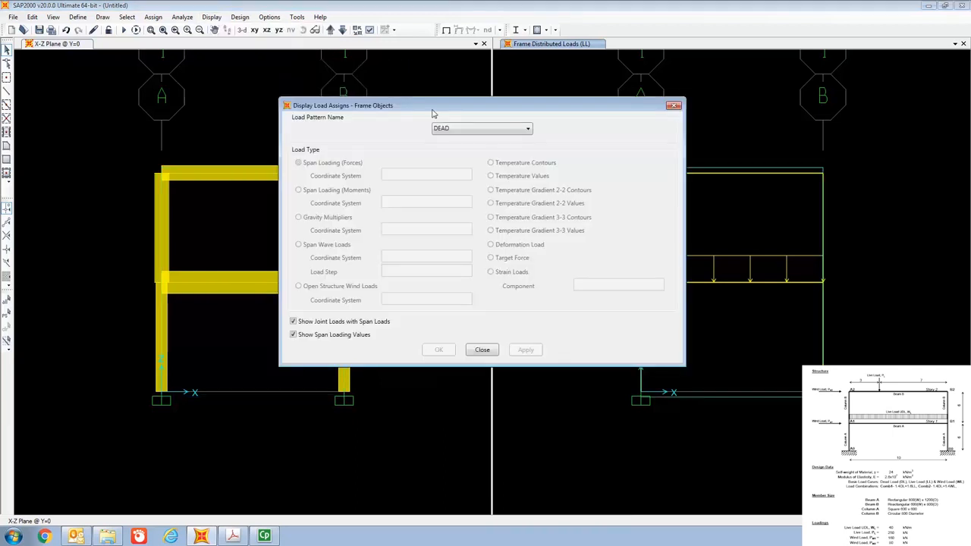
pyautogui.moveTo(443, 110); pyautogui.dragTo(344, 61)
pyautogui.click(364, 79)
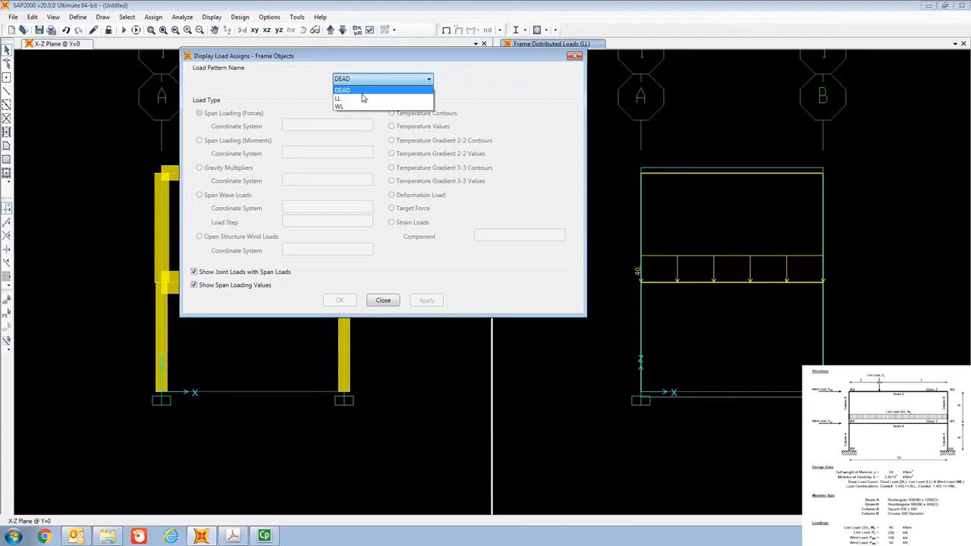
pyautogui.click(362, 97)
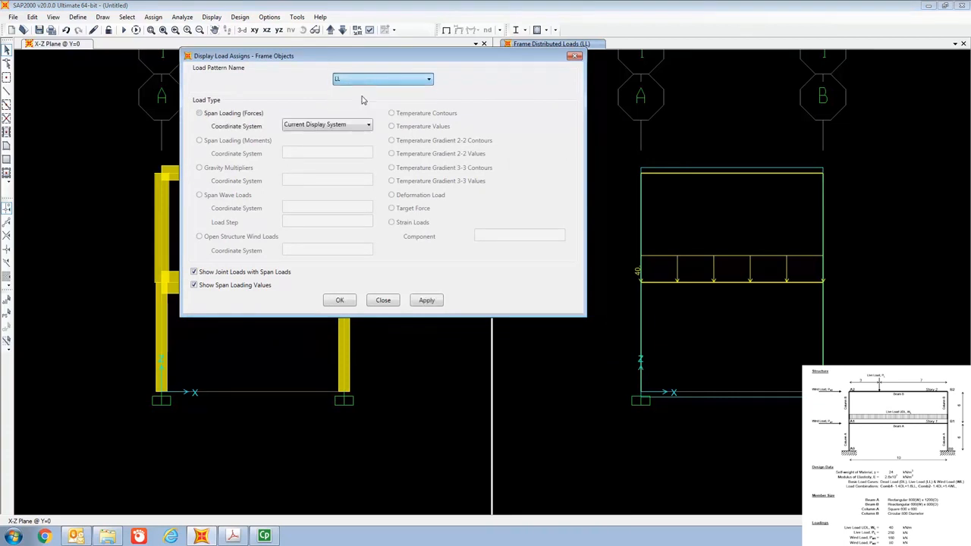
pyautogui.click(340, 299)
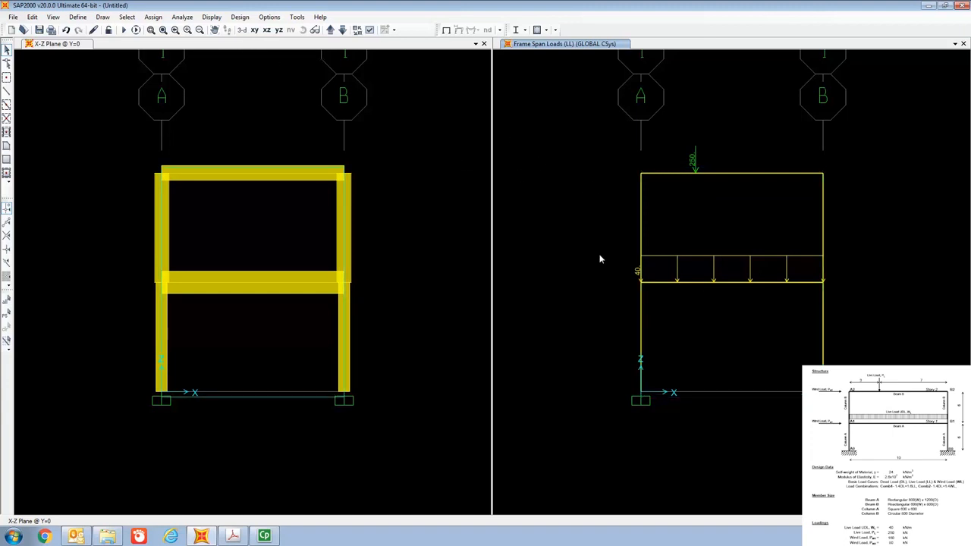
# Assign a 160 kN Global X joint force in the WL pattern to the first-story joint on grid line A.
pyautogui.click(641, 283)
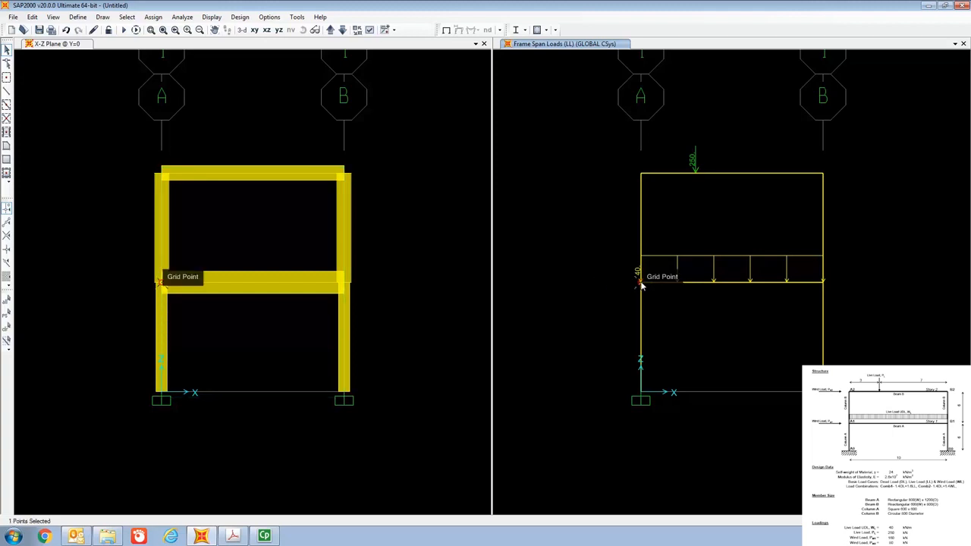
pyautogui.click(153, 17)
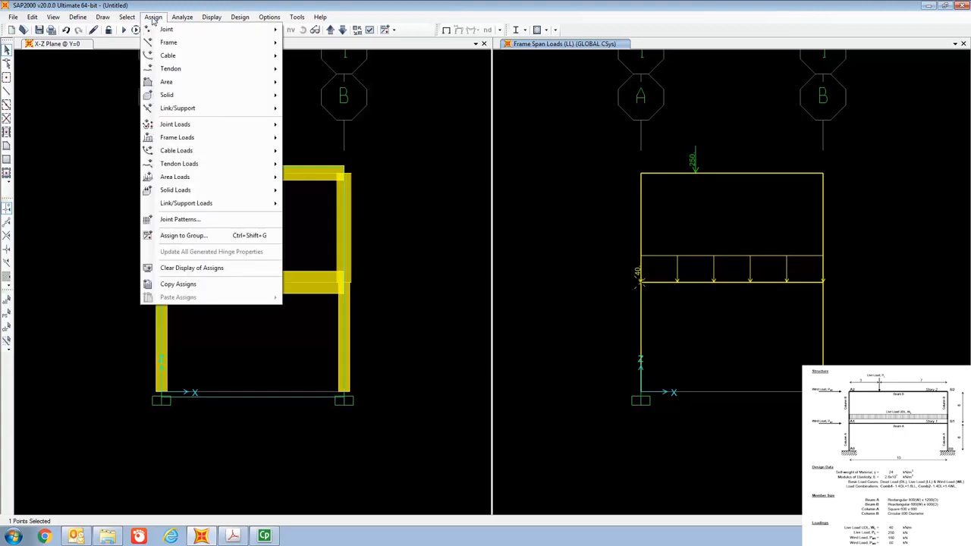
pyautogui.moveTo(190, 126)
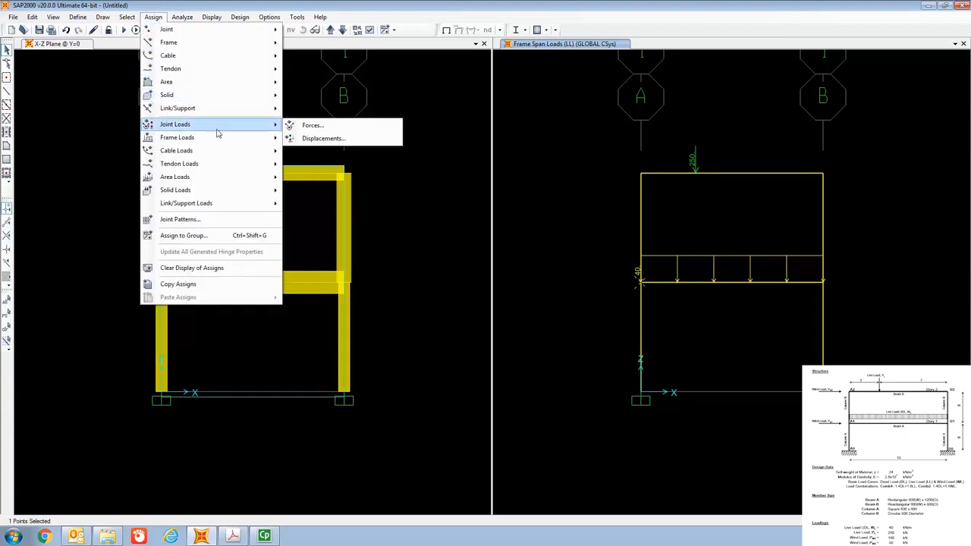
pyautogui.click(324, 130)
pyautogui.click(496, 132)
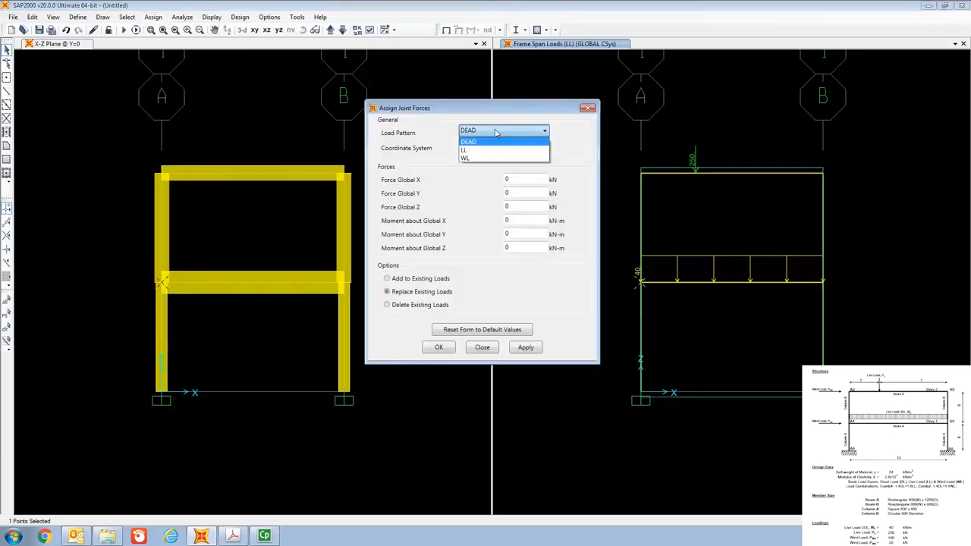
pyautogui.click(491, 158)
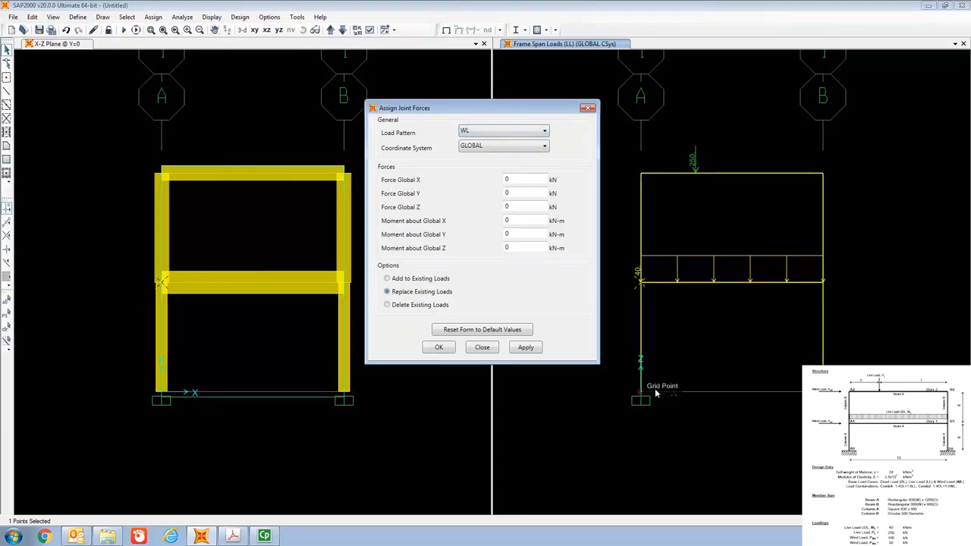
pyautogui.doubleClick(532, 179)
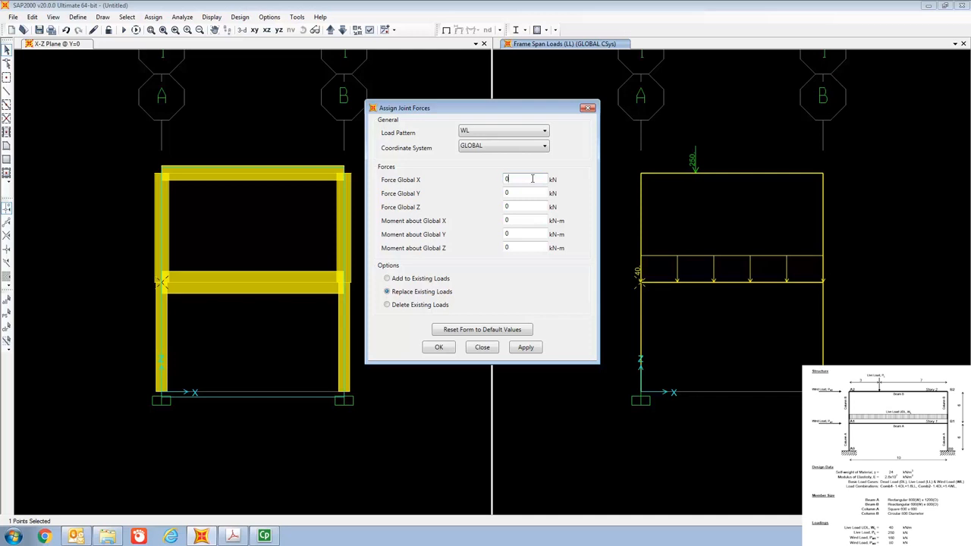
pyautogui.write('160')
pyautogui.click(440, 348)
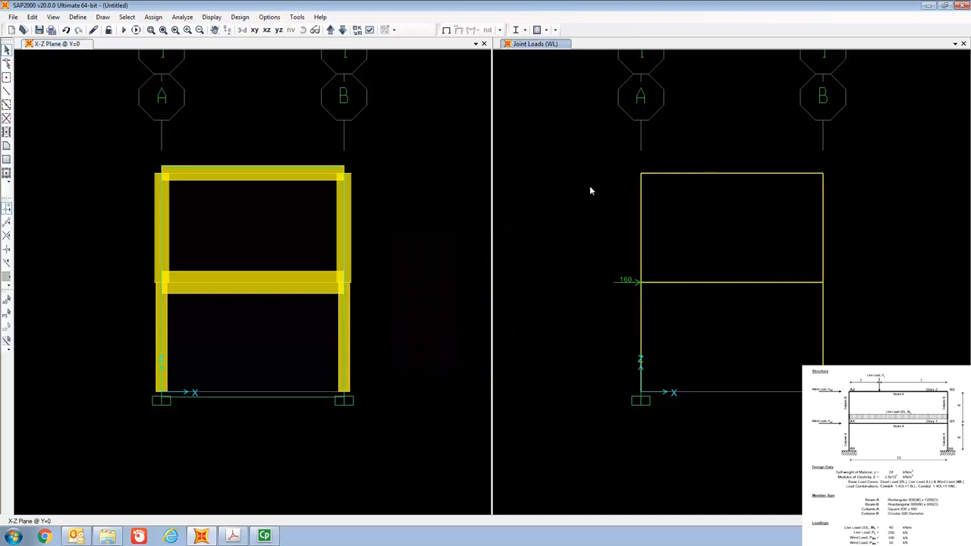
# Assign an 80 kN Global X joint force in the WL pattern to the top joint on grid line A.
pyautogui.click(642, 177)
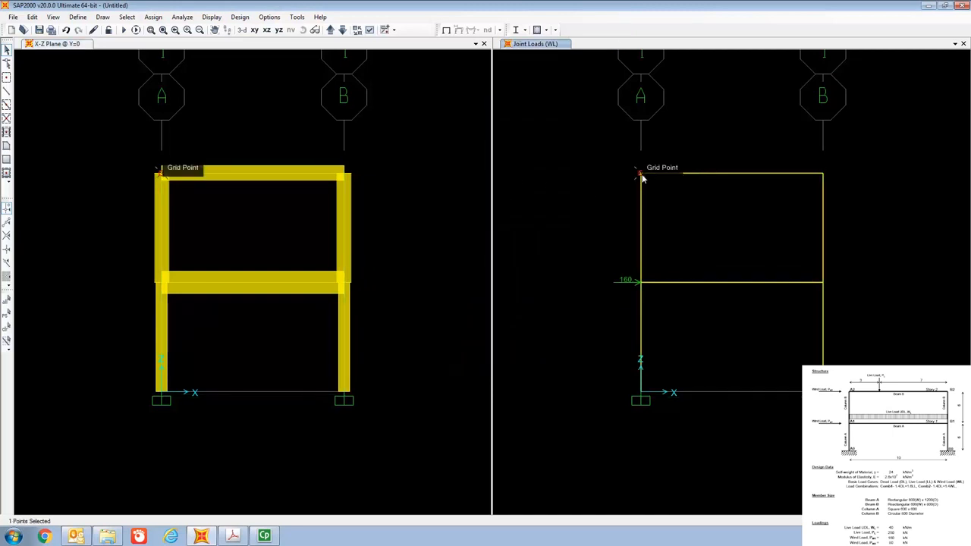
pyautogui.click(153, 17)
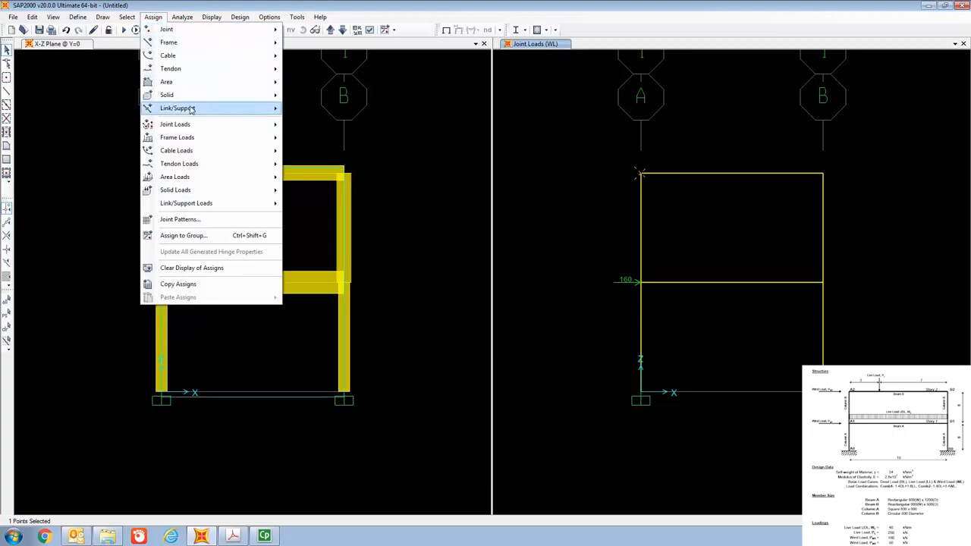
pyautogui.moveTo(214, 127)
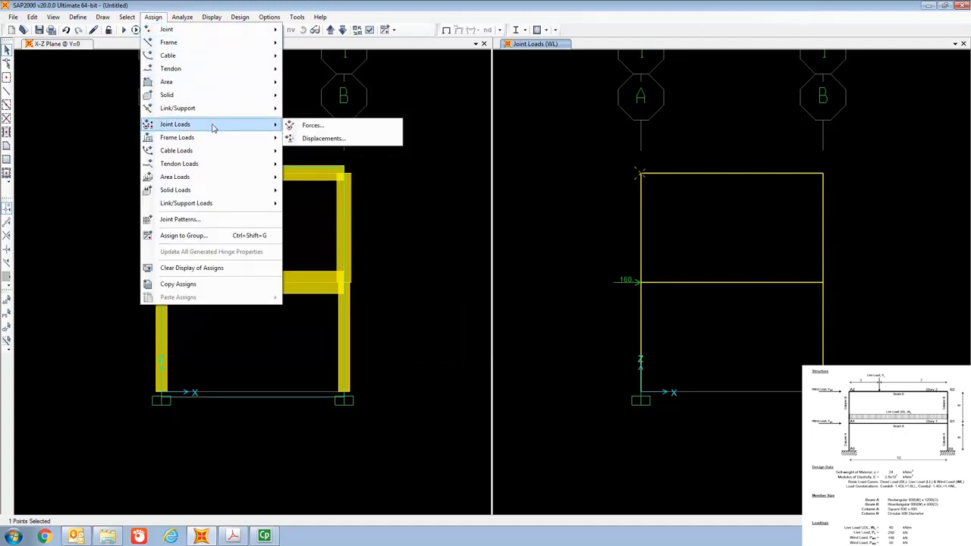
pyautogui.click(325, 131)
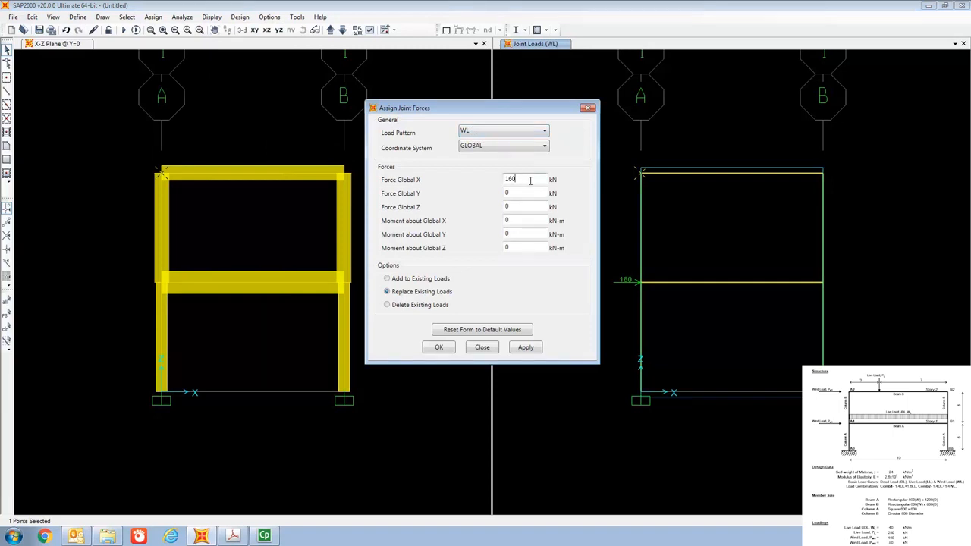
pyautogui.press('BackSpace')
pyautogui.press('BackSpace')
pyautogui.press('BackSpace')
pyautogui.write('80')
pyautogui.click(447, 347)
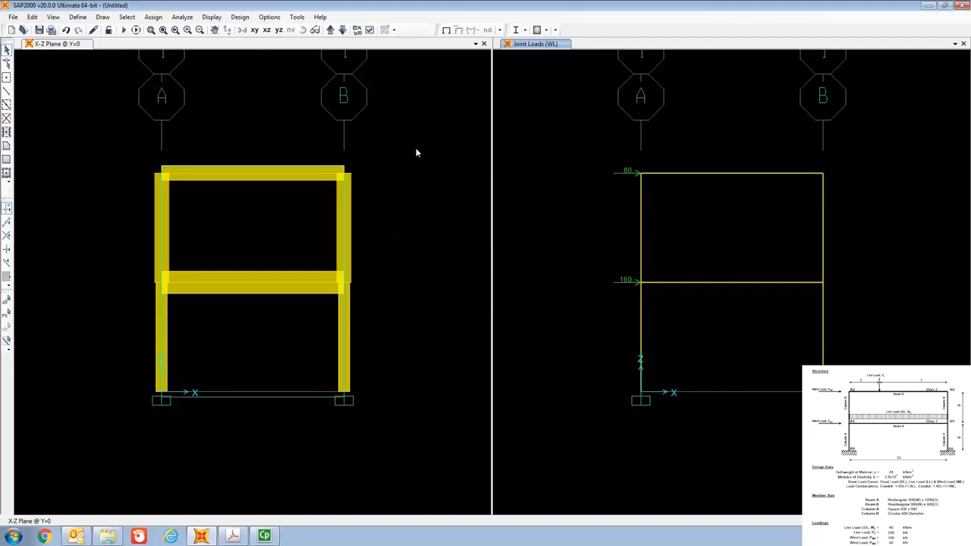
# Set the analysis degrees of freedom to Plane Frame in the XZ plane.
pyautogui.click(182, 17)
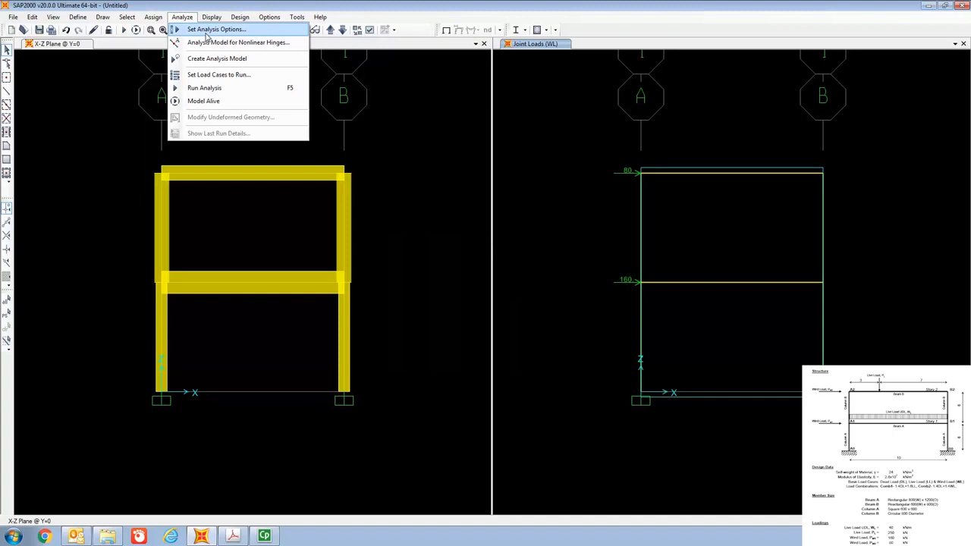
pyautogui.click(207, 35)
pyautogui.moveTo(439, 174); pyautogui.dragTo(436, 108)
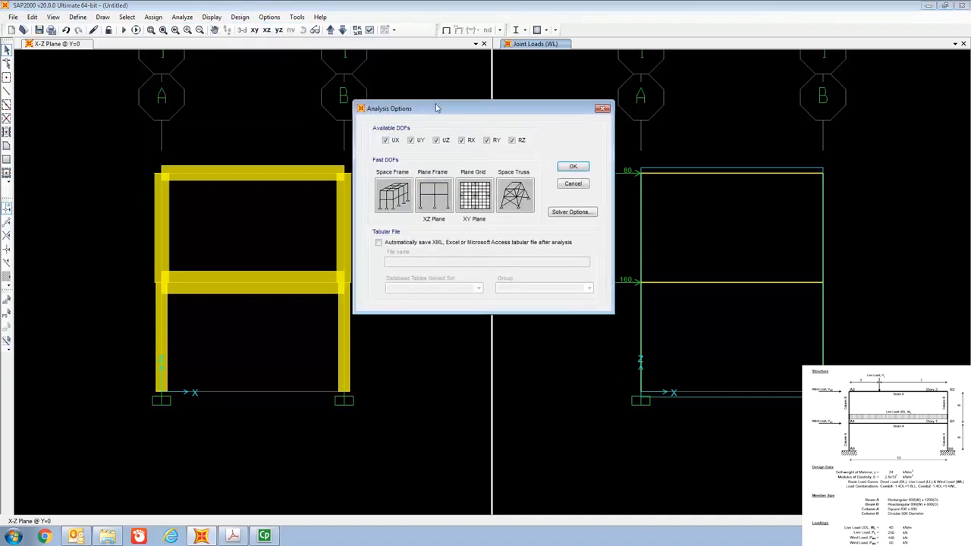
pyautogui.click(432, 203)
pyautogui.click(577, 166)
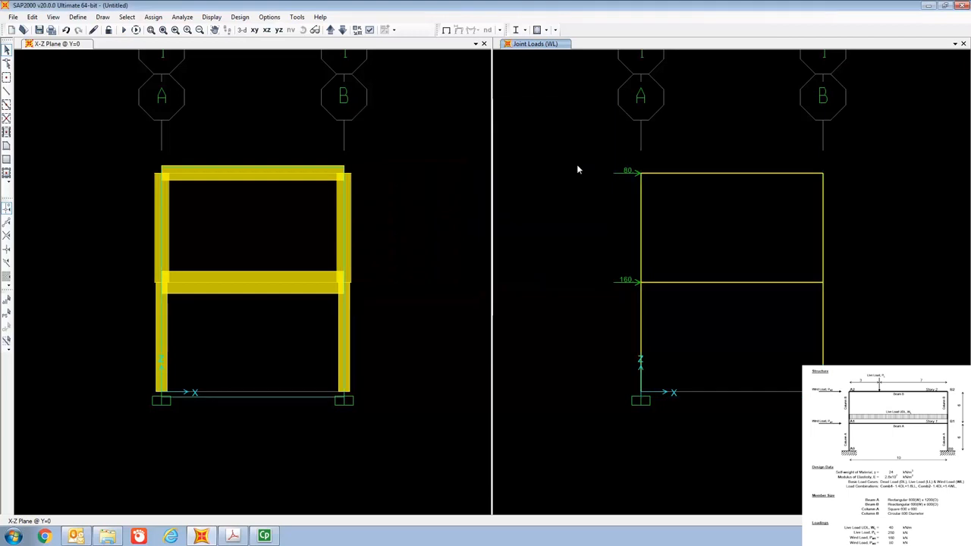
# Start the analysis run for the DEAD, LL and WL load cases.
pyautogui.click(183, 18)
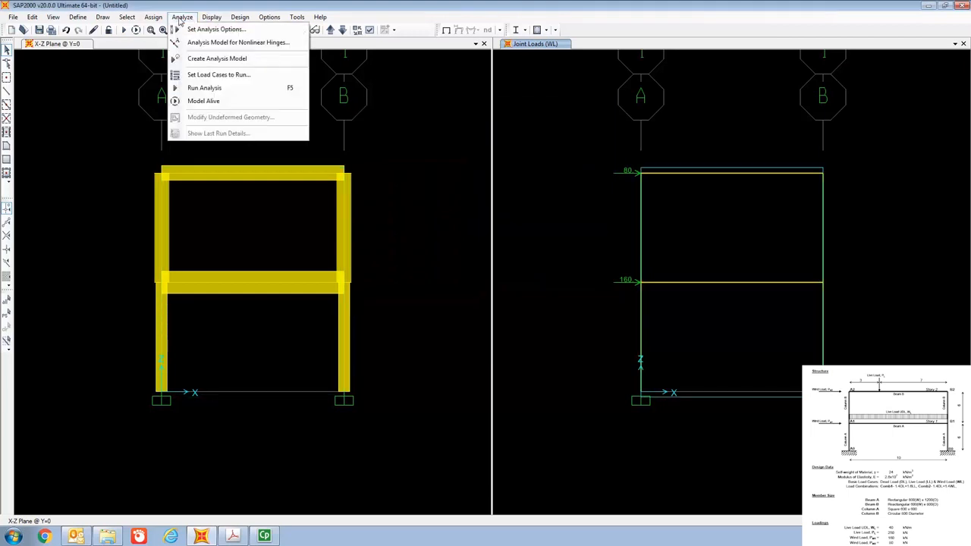
pyautogui.click(214, 76)
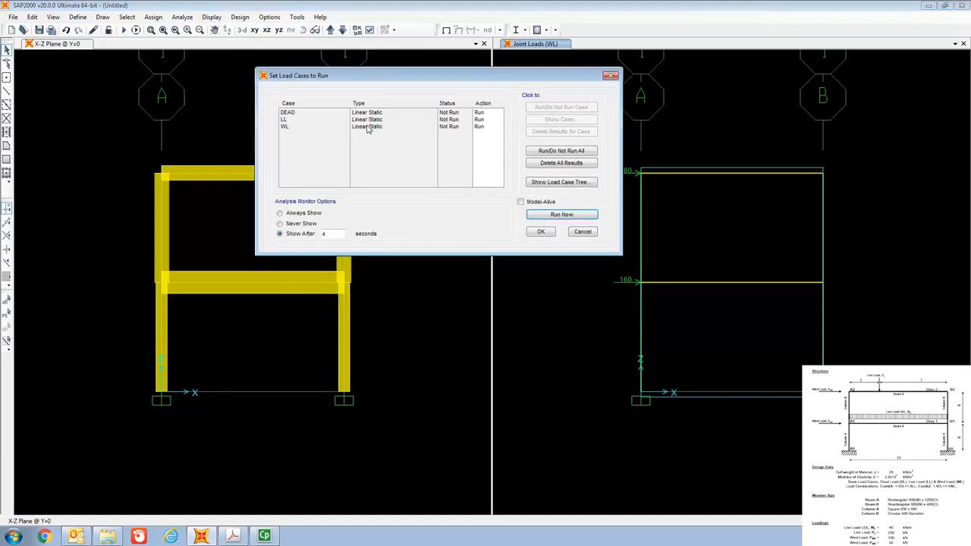
pyautogui.click(562, 214)
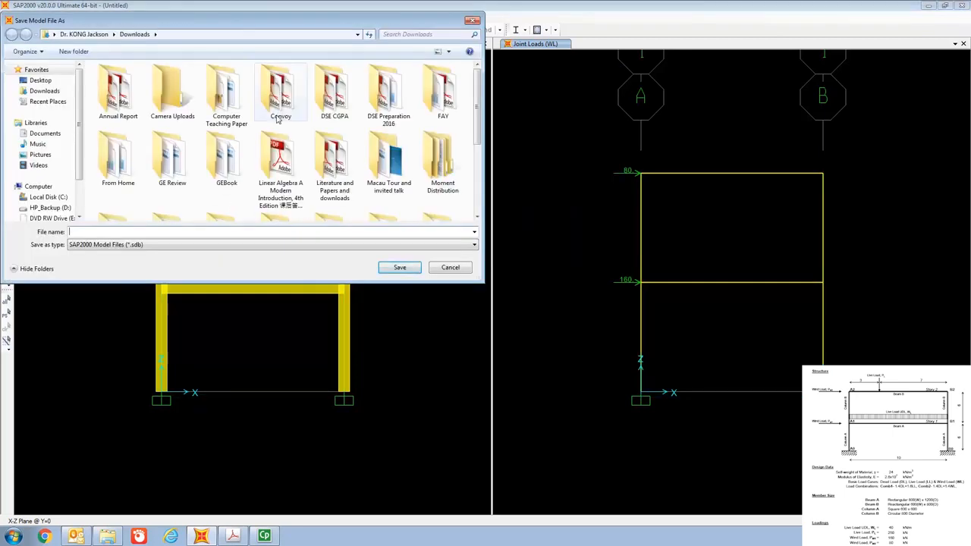
# Save the model file as "PLane Frame Part 1" in the Downloads folder.
pyautogui.moveTo(475, 128); pyautogui.dragTo(477, 189)
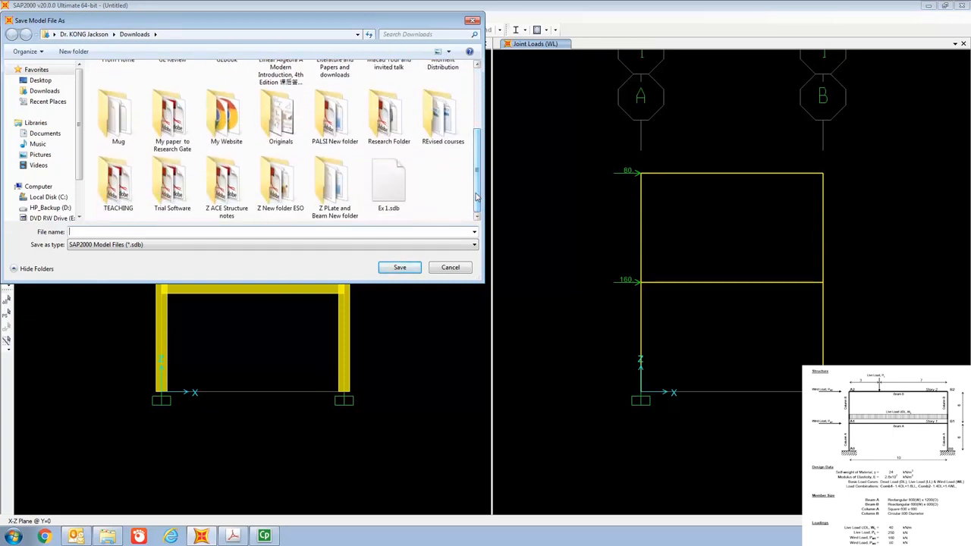
pyautogui.moveTo(477, 197); pyautogui.dragTo(485, 159)
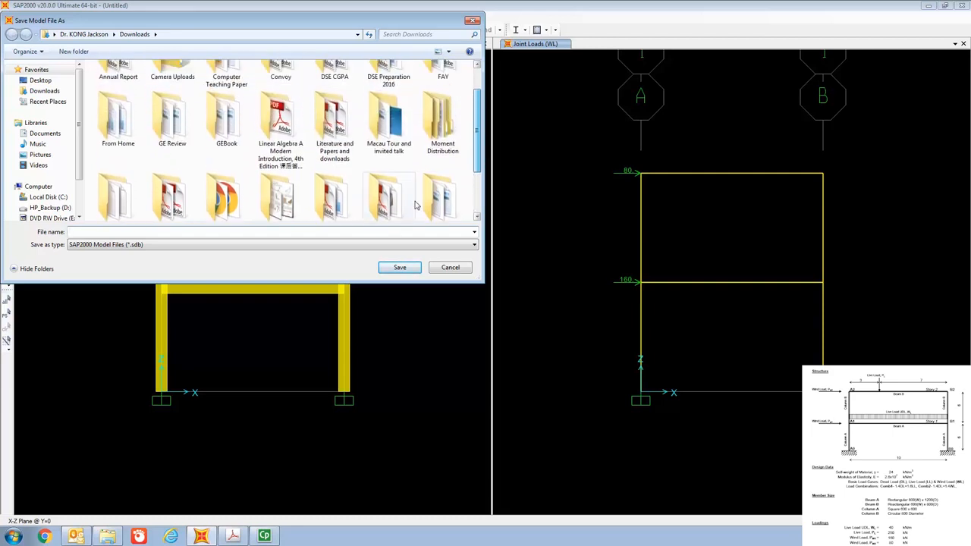
pyautogui.click(369, 232)
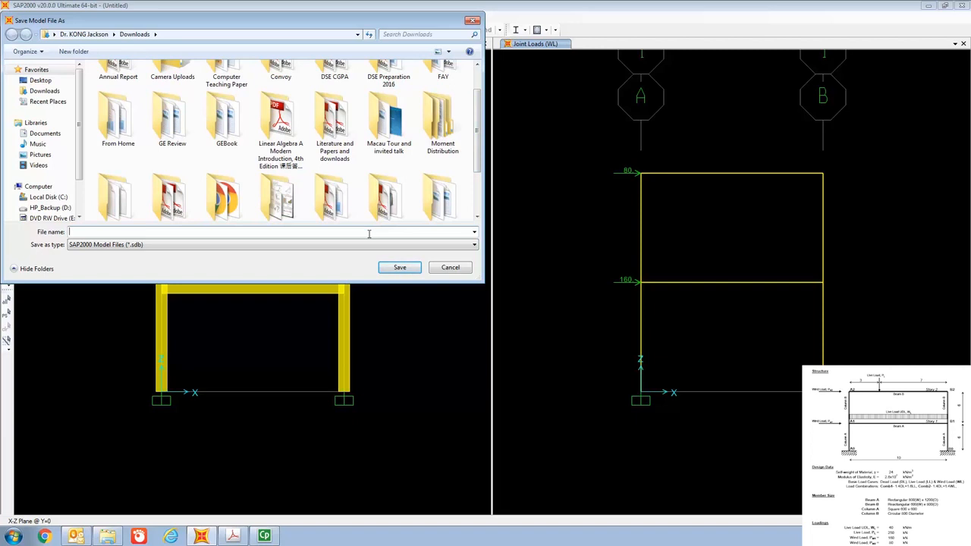
pyautogui.write('PLane Frame Part 1')
pyautogui.click(404, 269)
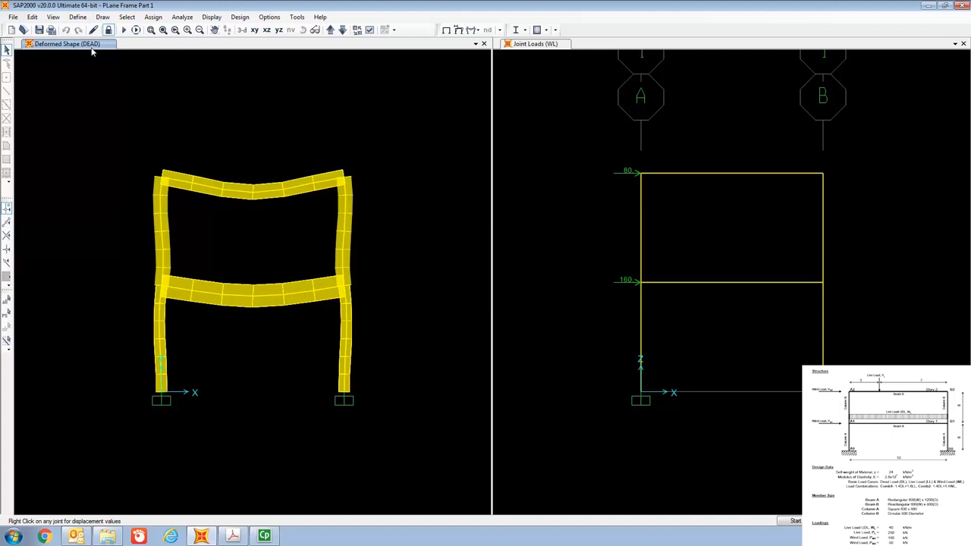
# Display the deformed shape of the frame for the COMB1 load combination.
pyautogui.click(215, 18)
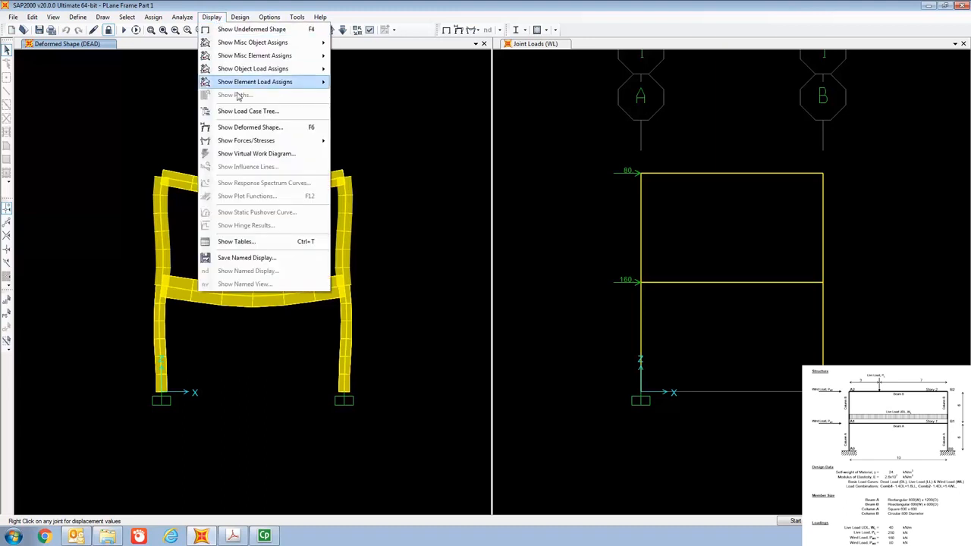
pyautogui.click(254, 134)
pyautogui.click(491, 76)
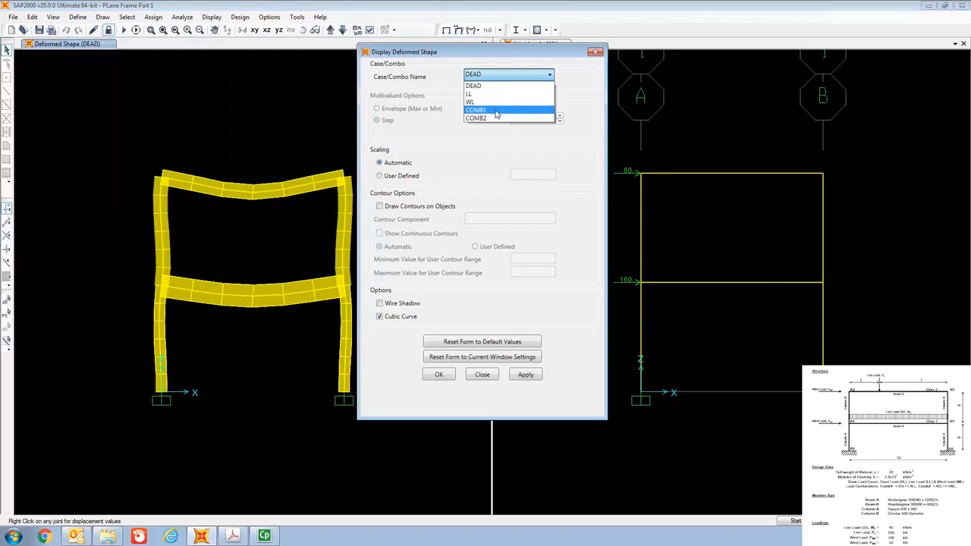
pyautogui.click(497, 111)
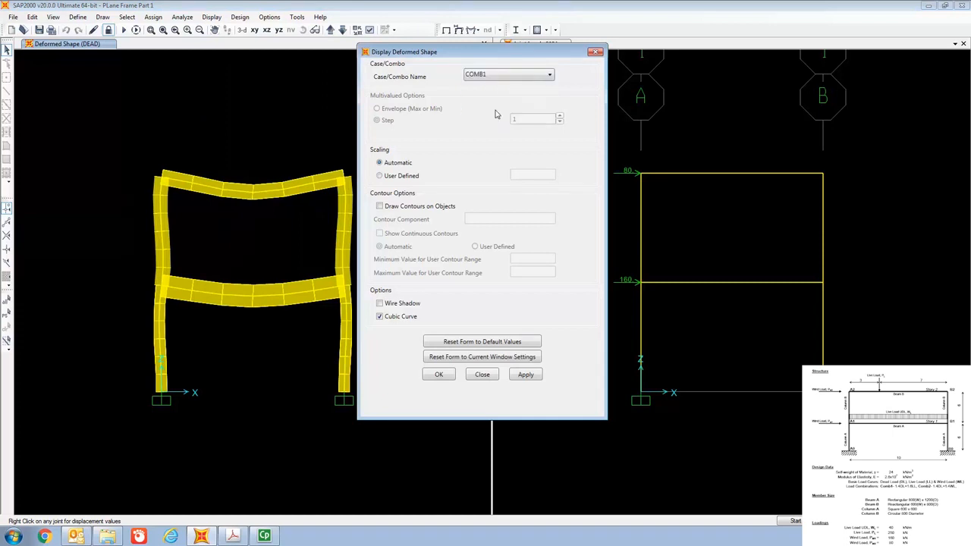
pyautogui.click(440, 375)
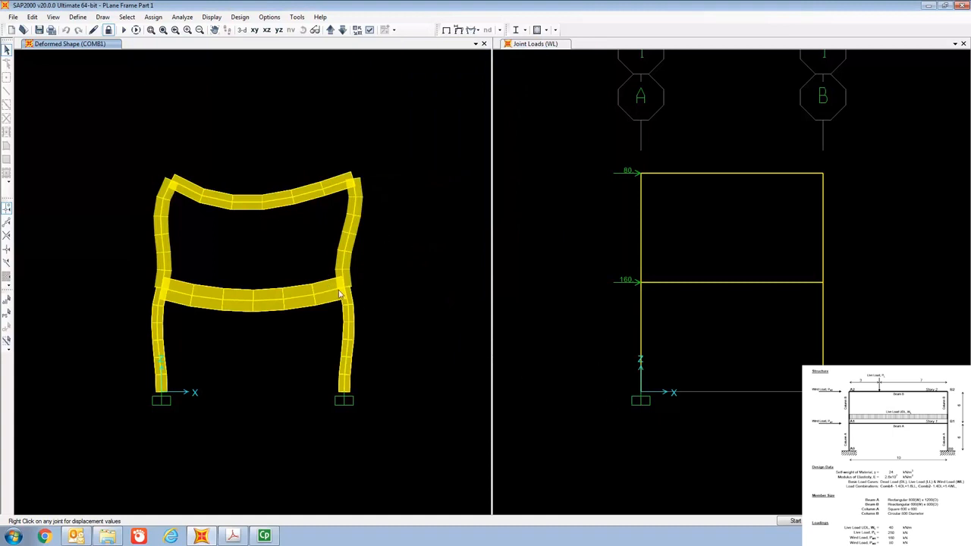
# Animate the COMB1 deformed shape briefly, and stop the animation.
pyautogui.click(790, 520)
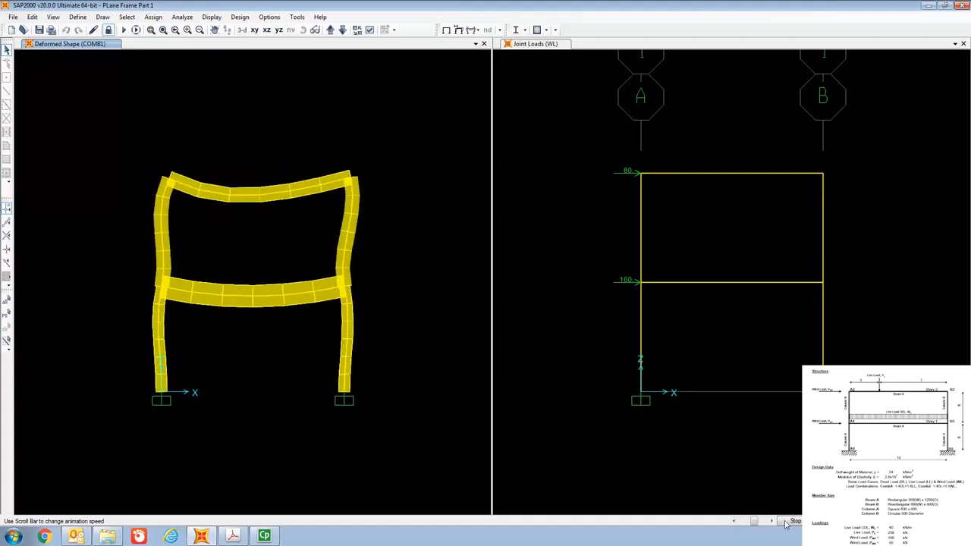
pyautogui.click(541, 412)
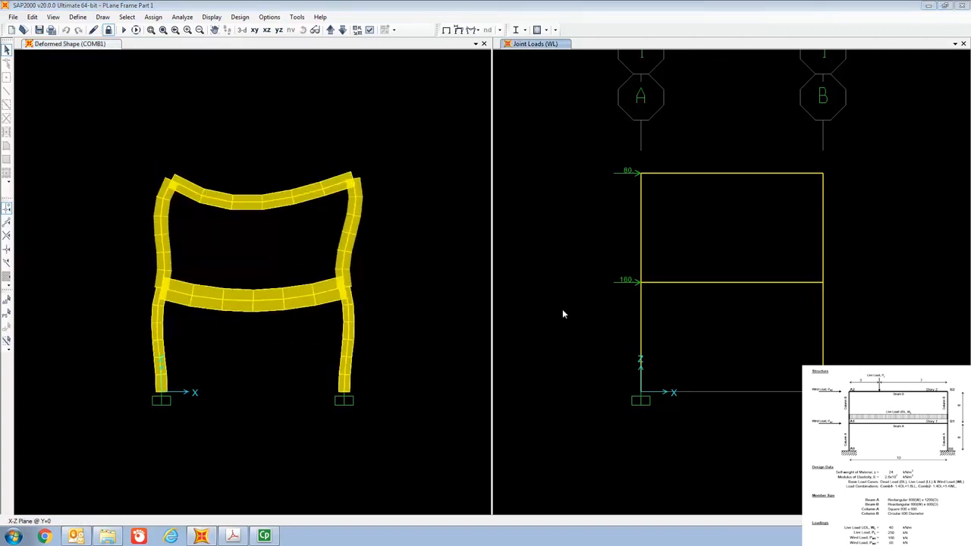
pyautogui.click(402, 46)
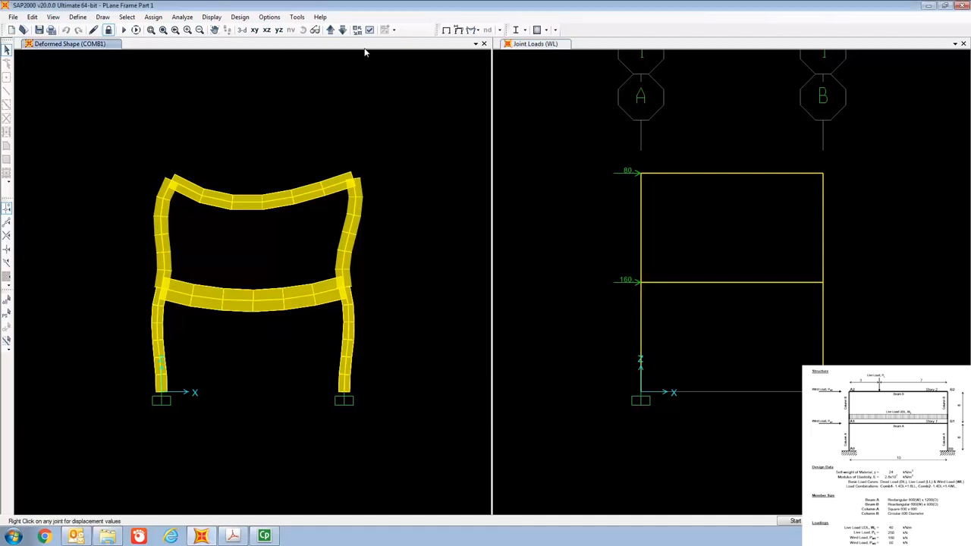
# Display the Shear 2-2 force diagram for COMB1 with values shown, replacing the WL joint loads view.
pyautogui.click(659, 47)
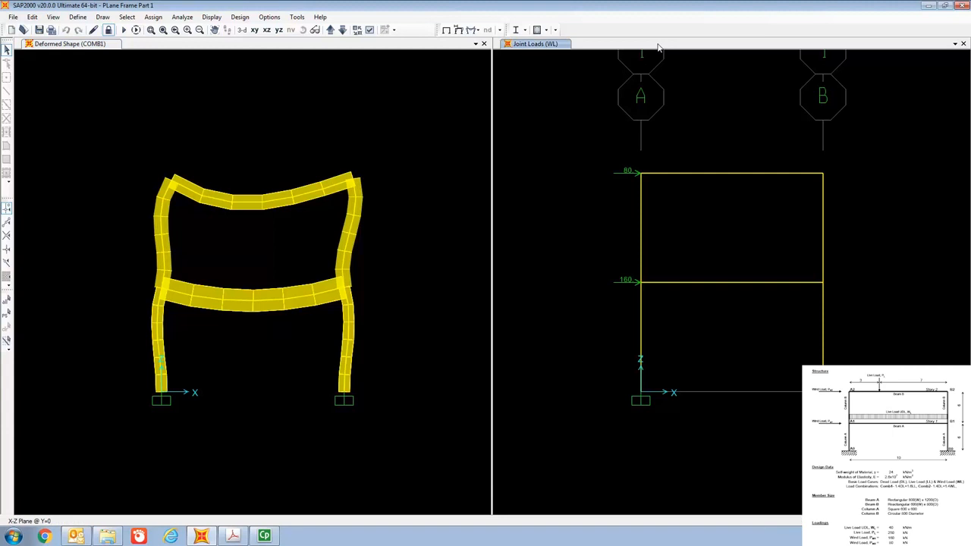
pyautogui.click(211, 18)
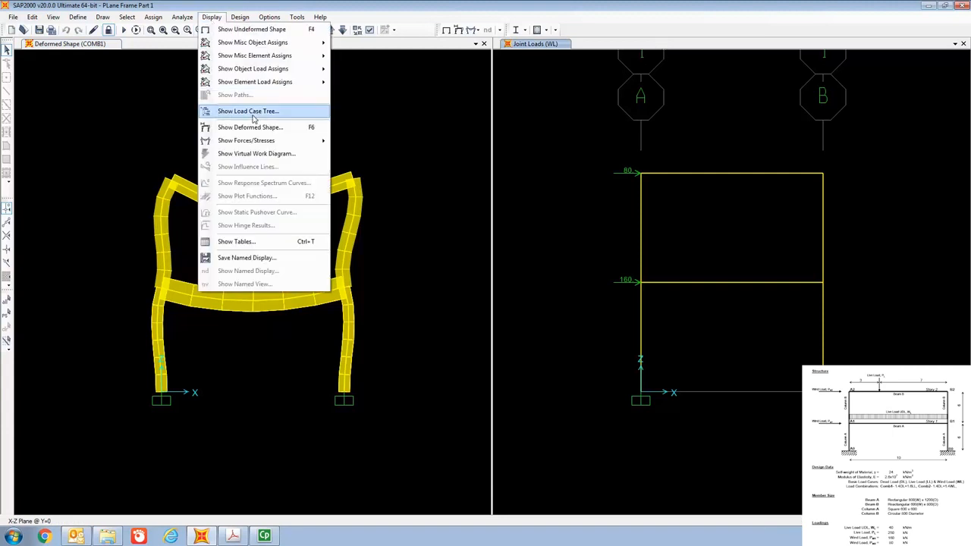
pyautogui.moveTo(255, 147)
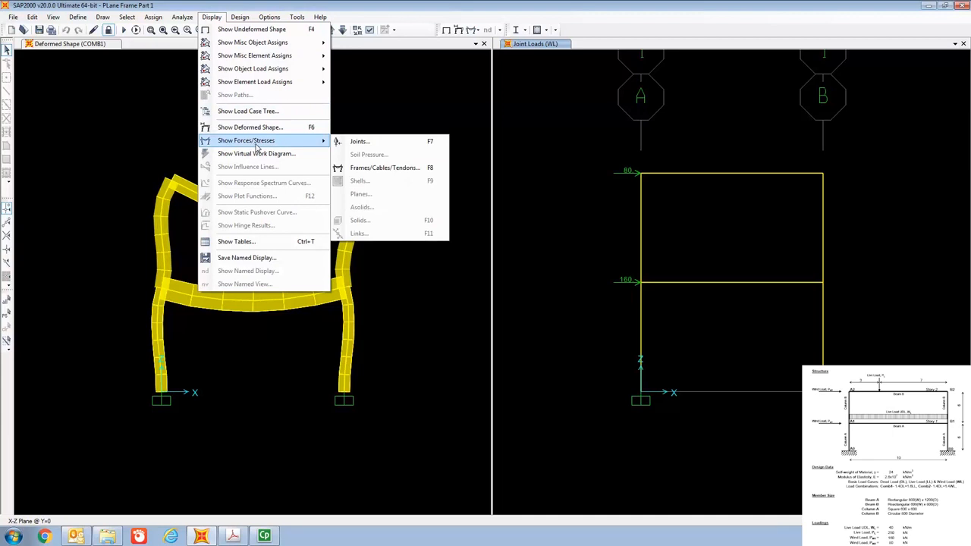
pyautogui.click(376, 175)
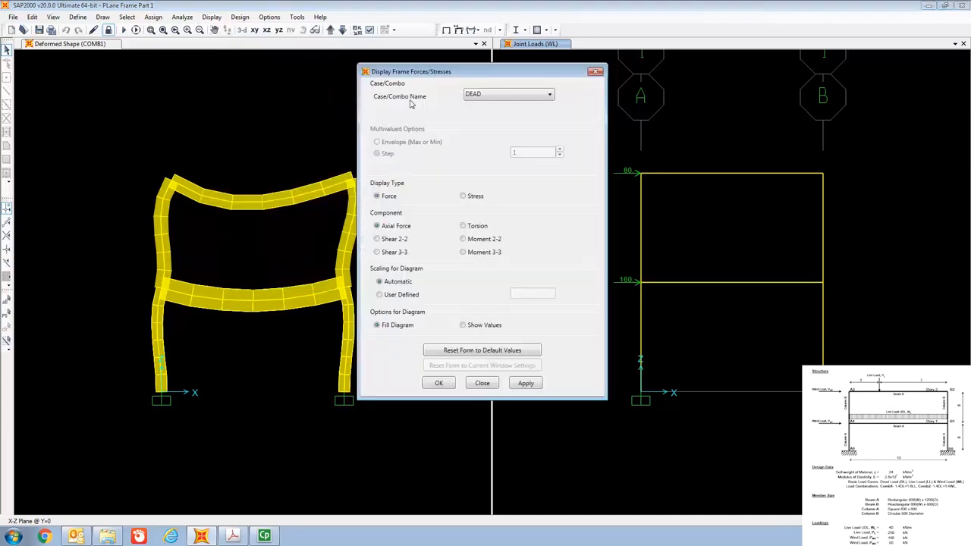
pyautogui.moveTo(421, 71); pyautogui.dragTo(312, 57)
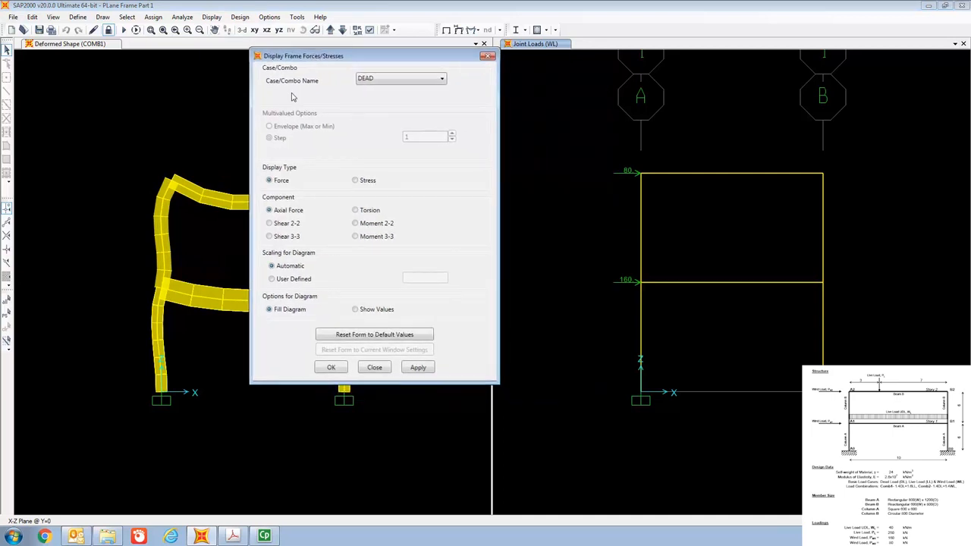
pyautogui.click(401, 80)
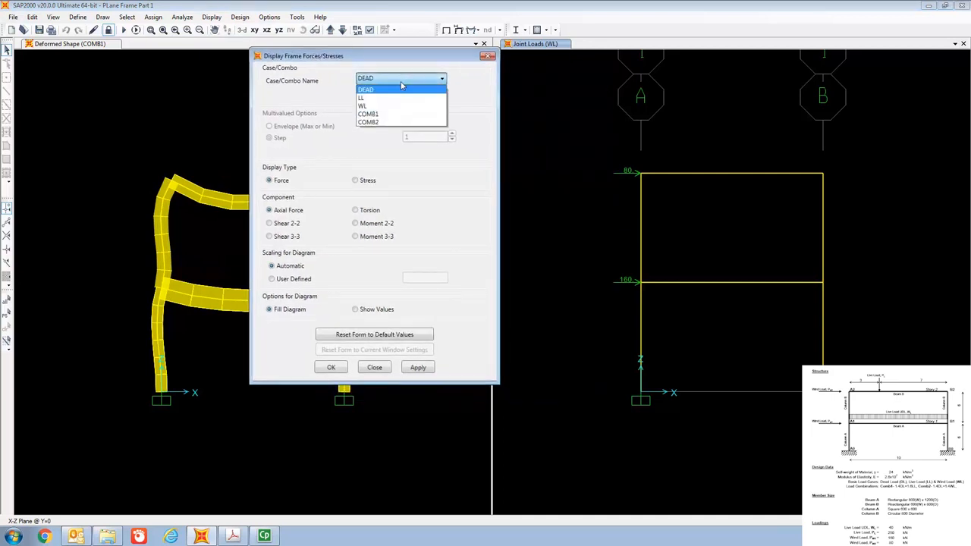
pyautogui.click(397, 115)
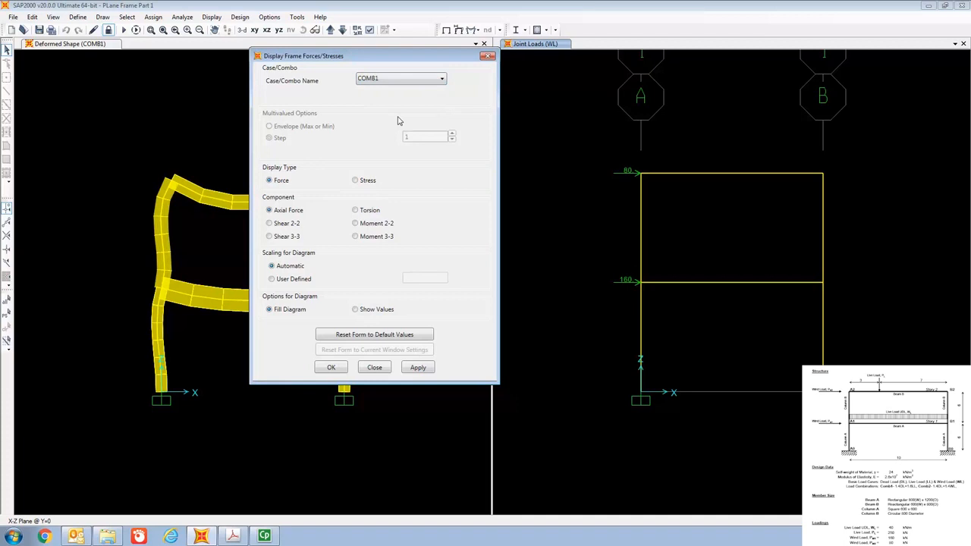
pyautogui.click(282, 228)
pyautogui.click(333, 368)
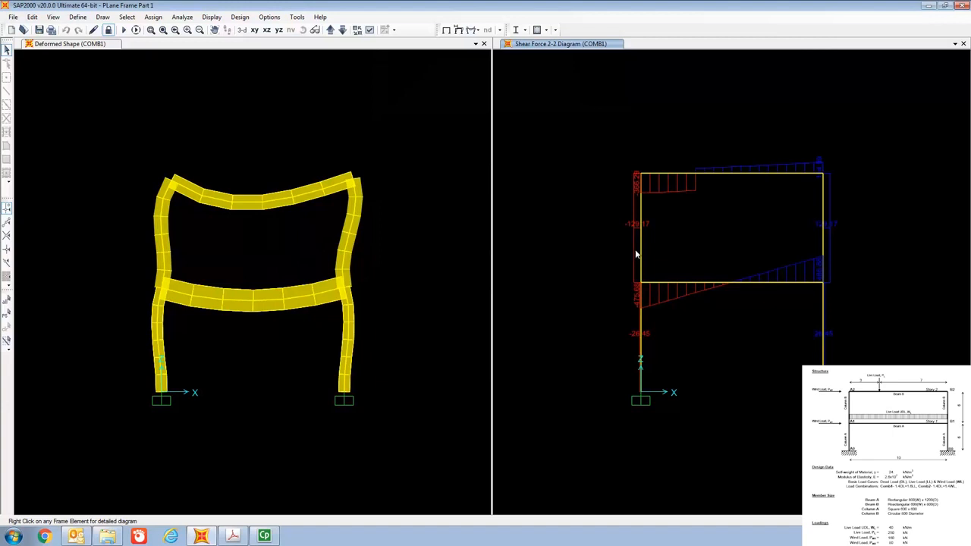
pyautogui.click(212, 17)
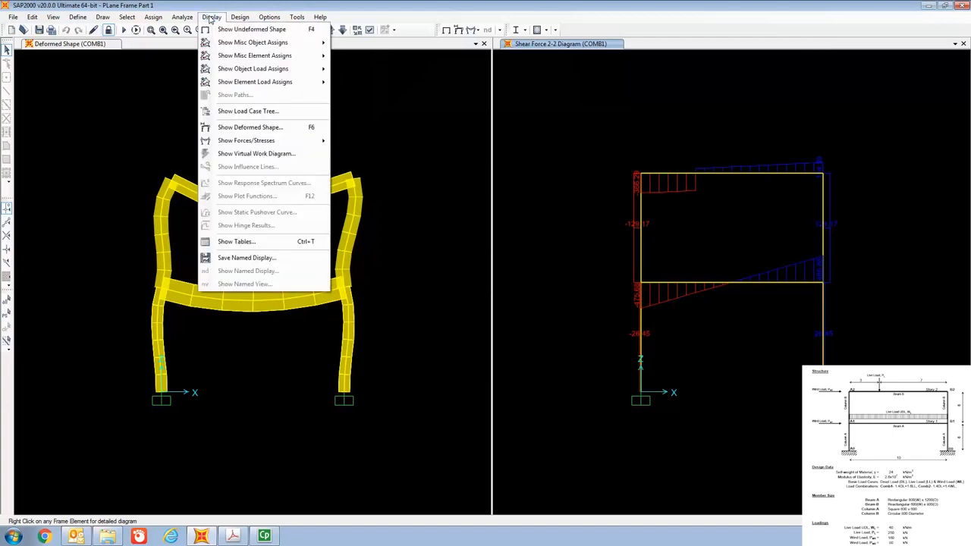
pyautogui.click(246, 127)
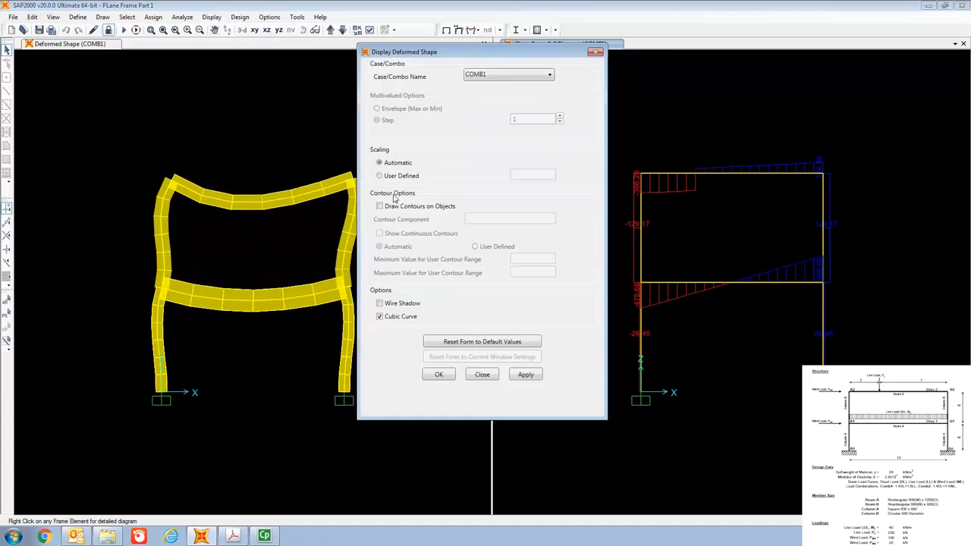
pyautogui.click(491, 76)
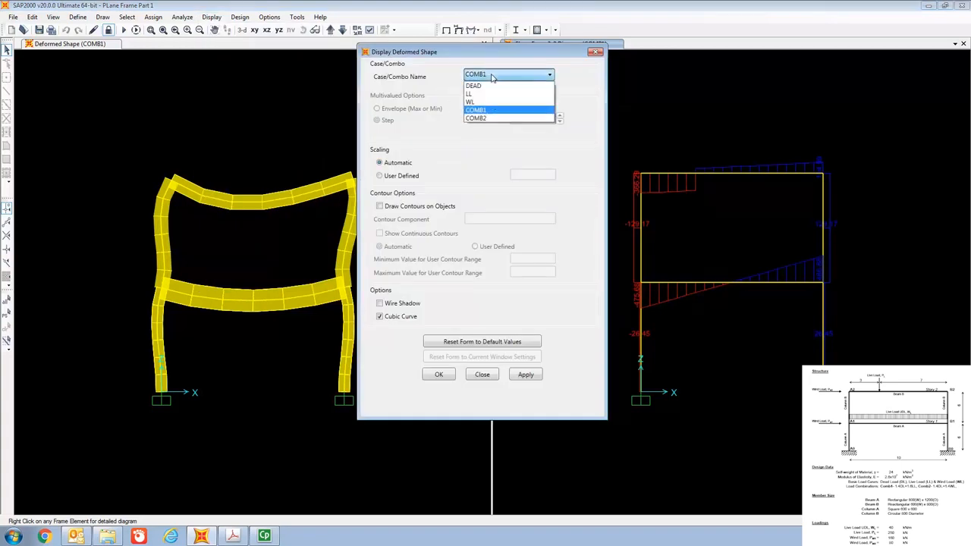
pyautogui.click(490, 119)
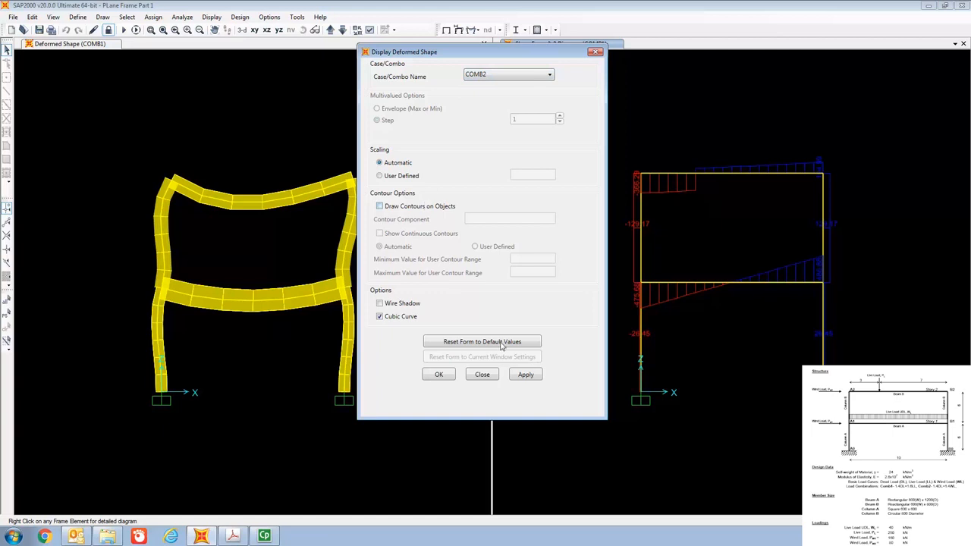
pyautogui.click(495, 376)
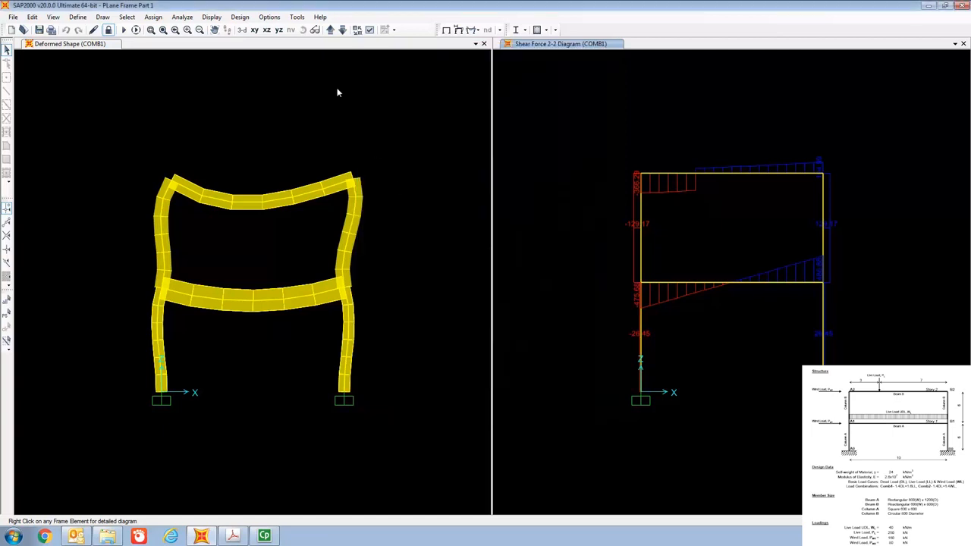
# Display the Moment 3-3 diagram of the frame for the COMB2 load combination, in place of the shear diagram.
pyautogui.click(213, 17)
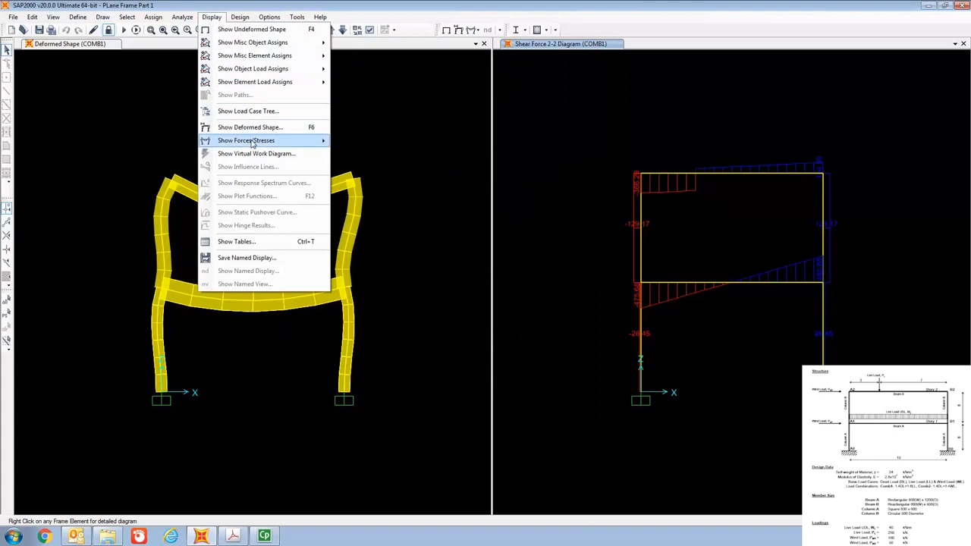
pyautogui.moveTo(254, 143)
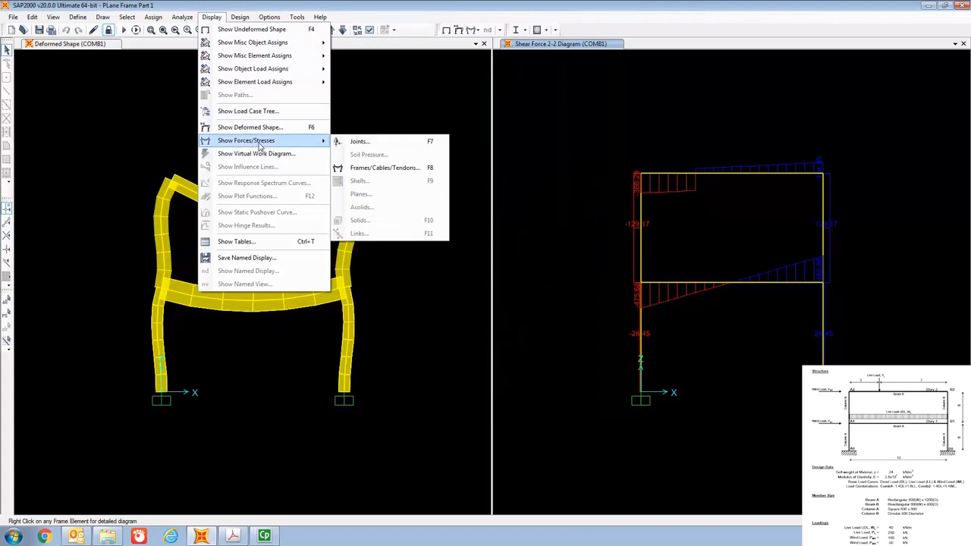
pyautogui.click(373, 168)
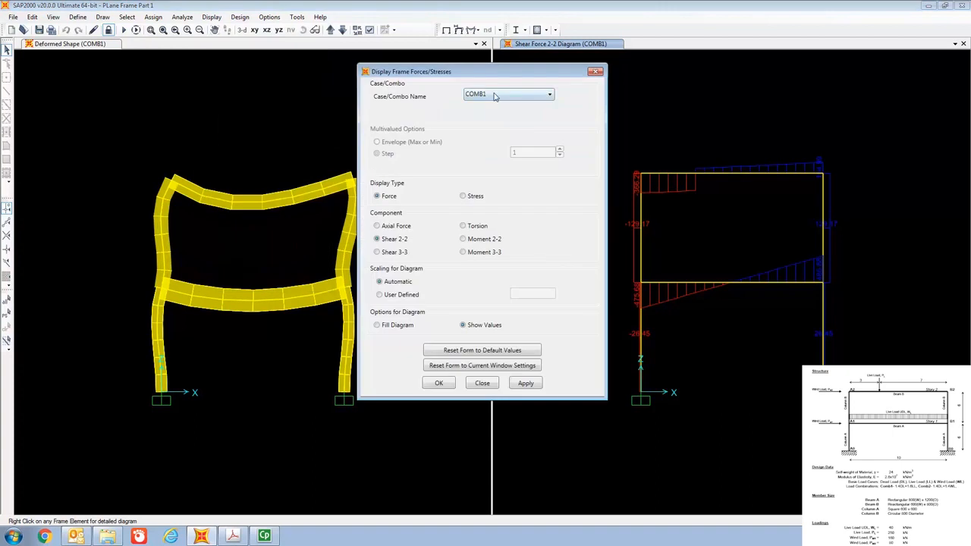
pyautogui.click(495, 95)
pyautogui.click(489, 138)
pyautogui.click(440, 384)
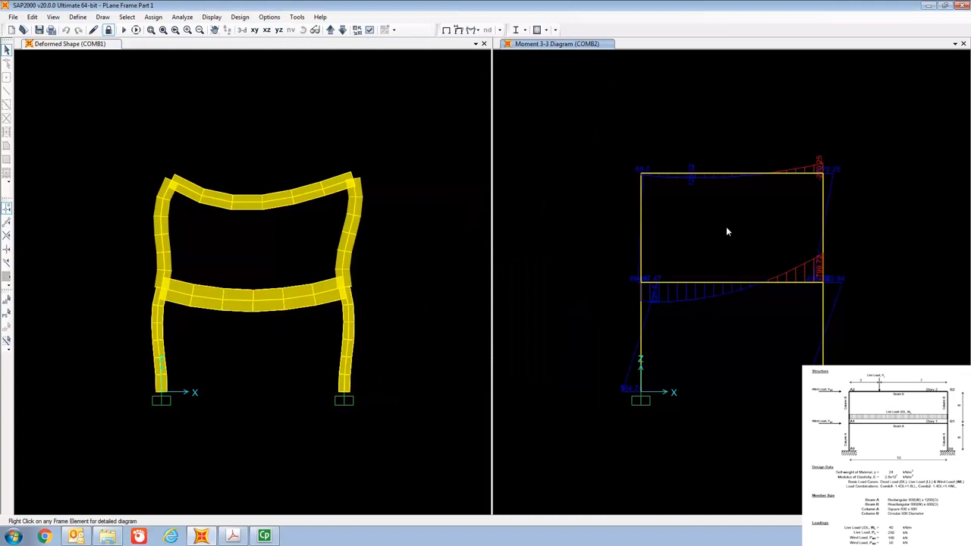
pyautogui.scroll(1, 726, 231)
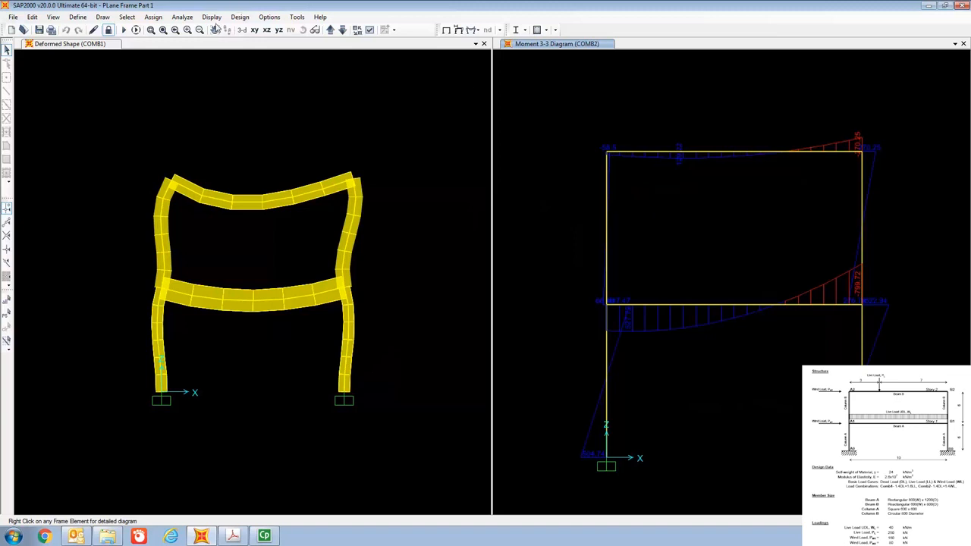
# Choose the joint Displacements, joint Reactions and Element Forces - Frames result tables for display.
pyautogui.click(212, 17)
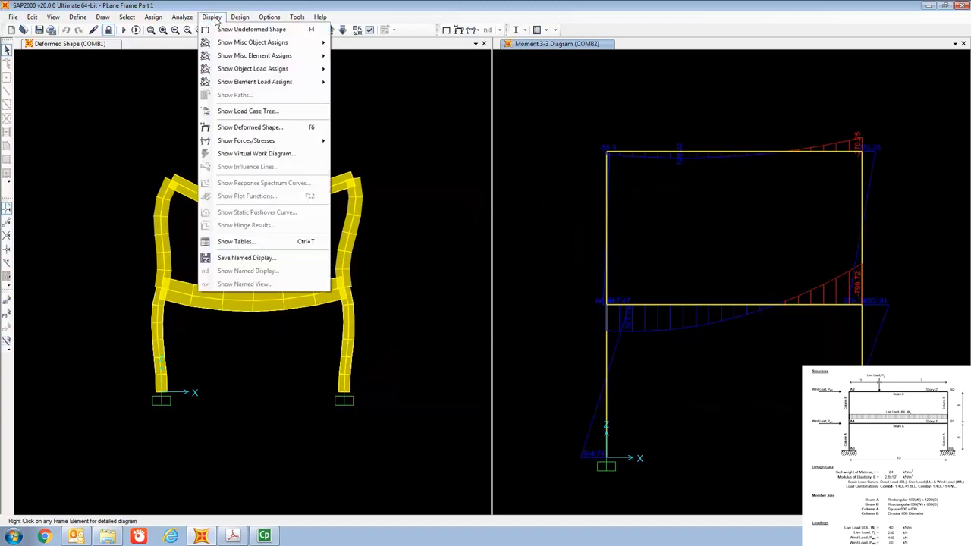
pyautogui.click(255, 243)
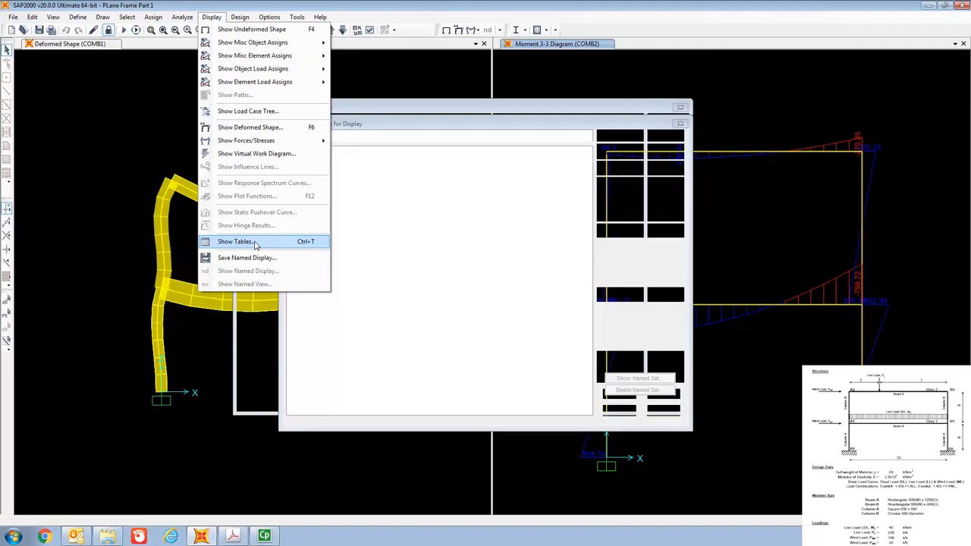
pyautogui.moveTo(381, 119); pyautogui.dragTo(282, 31)
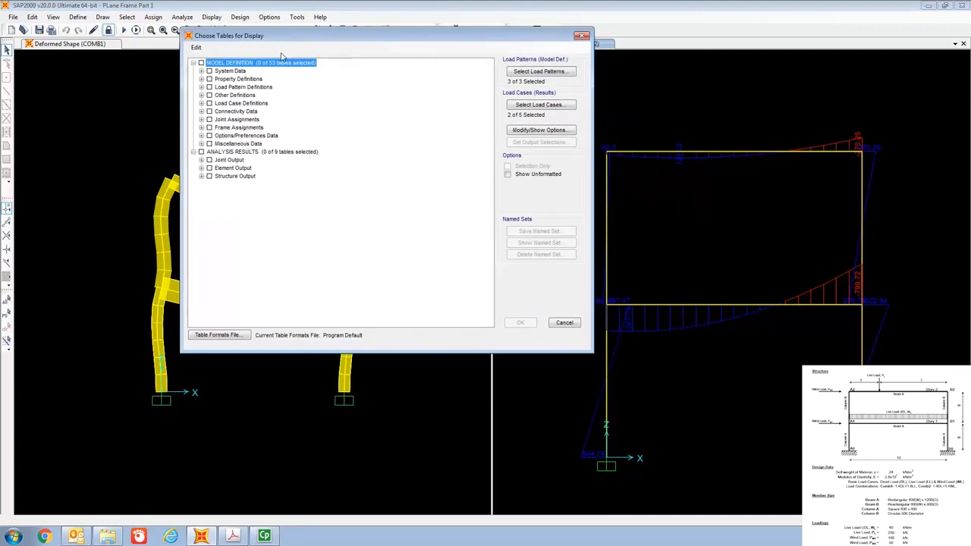
pyautogui.click(202, 160)
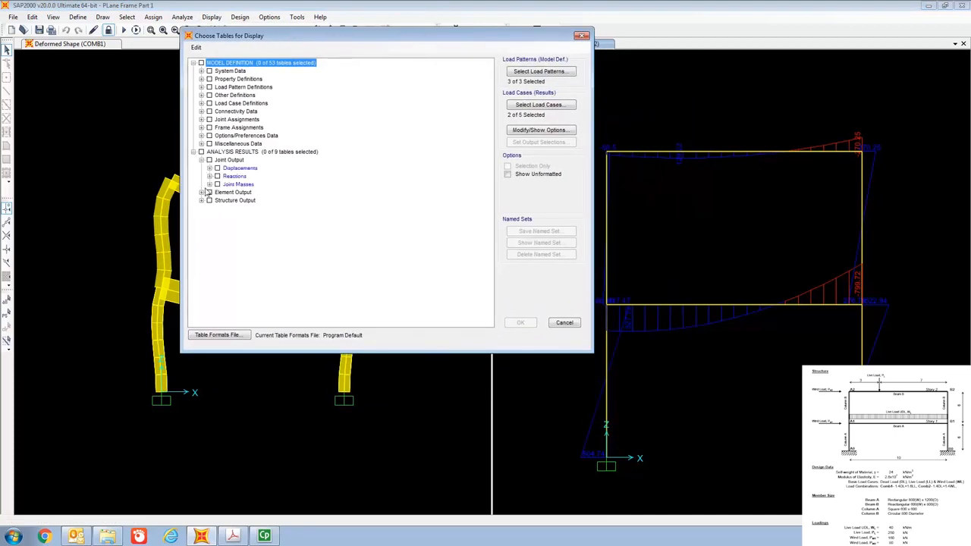
pyautogui.click(202, 193)
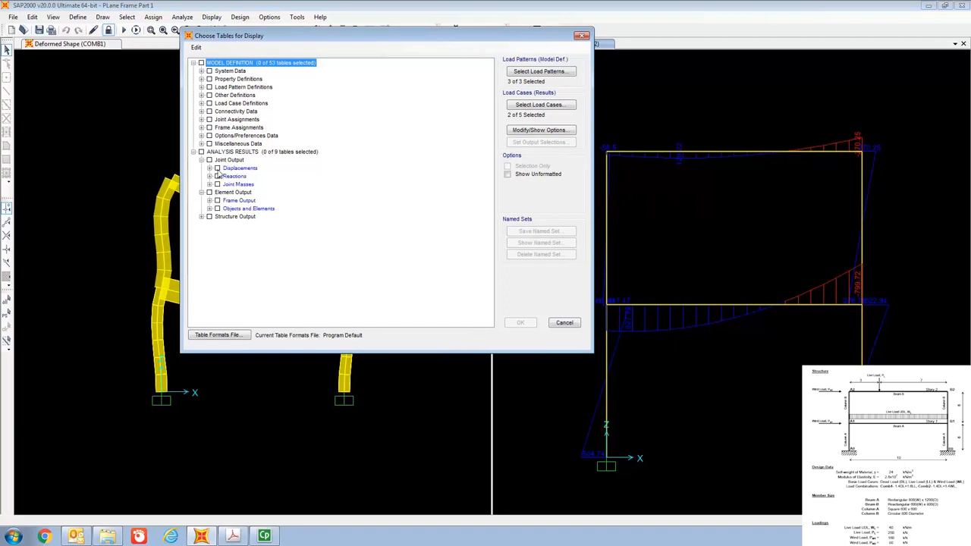
pyautogui.click(217, 168)
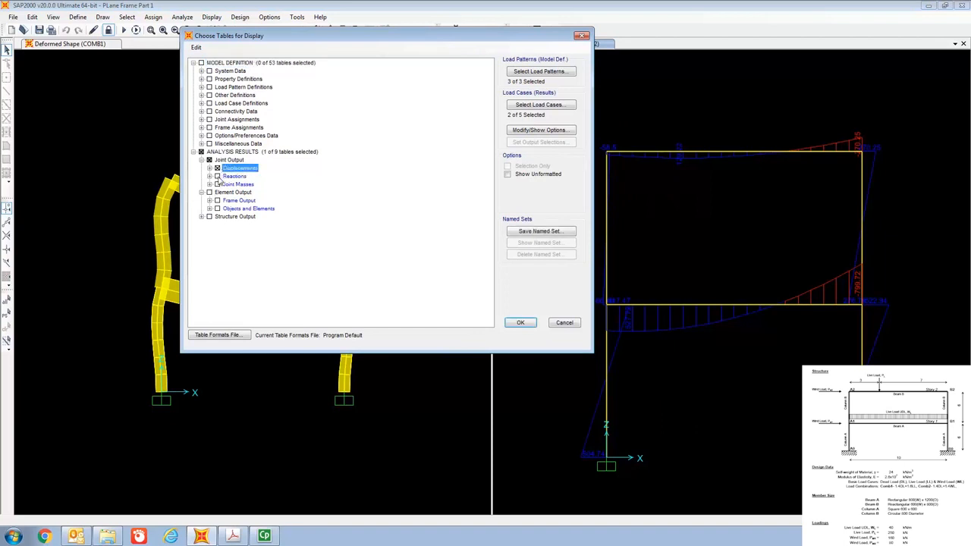
pyautogui.click(218, 176)
pyautogui.click(210, 201)
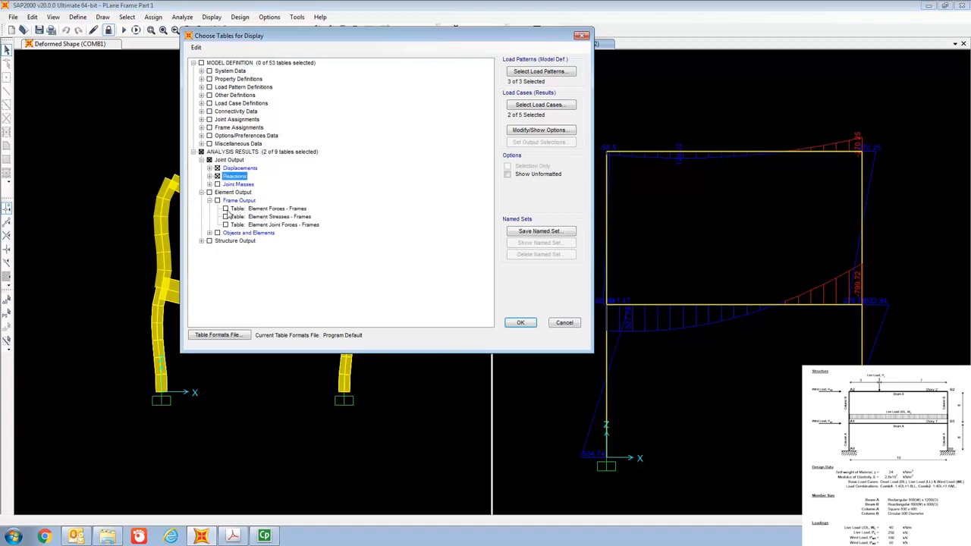
pyautogui.click(229, 210)
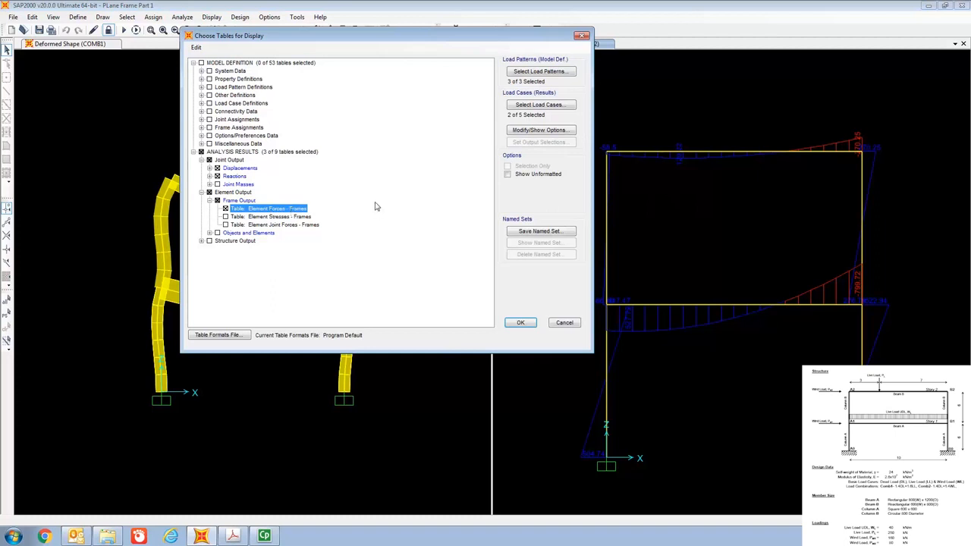
# Use COMB1 and COMB2 as the output cases, and show the chosen tables in a maximized window.
pyautogui.click(535, 106)
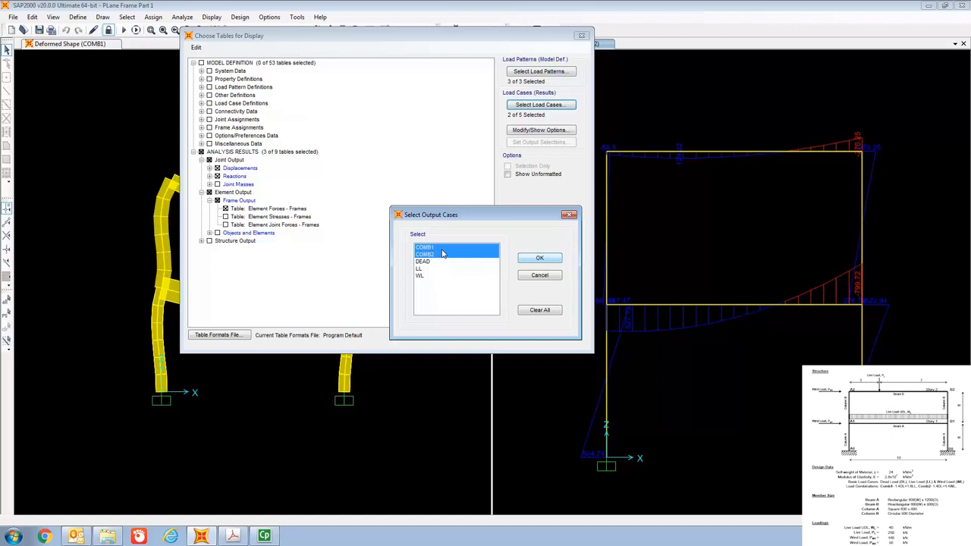
pyautogui.click(530, 258)
pyautogui.click(521, 323)
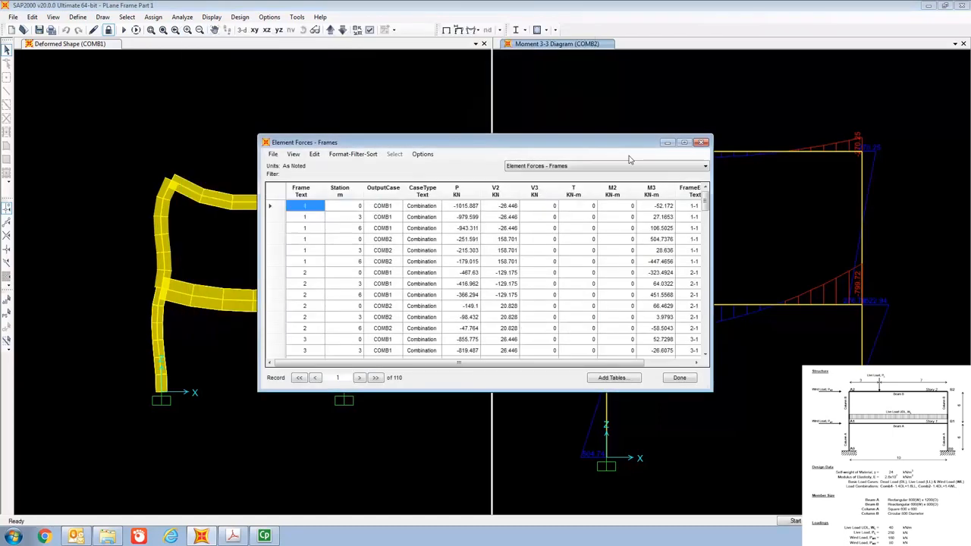
pyautogui.click(684, 142)
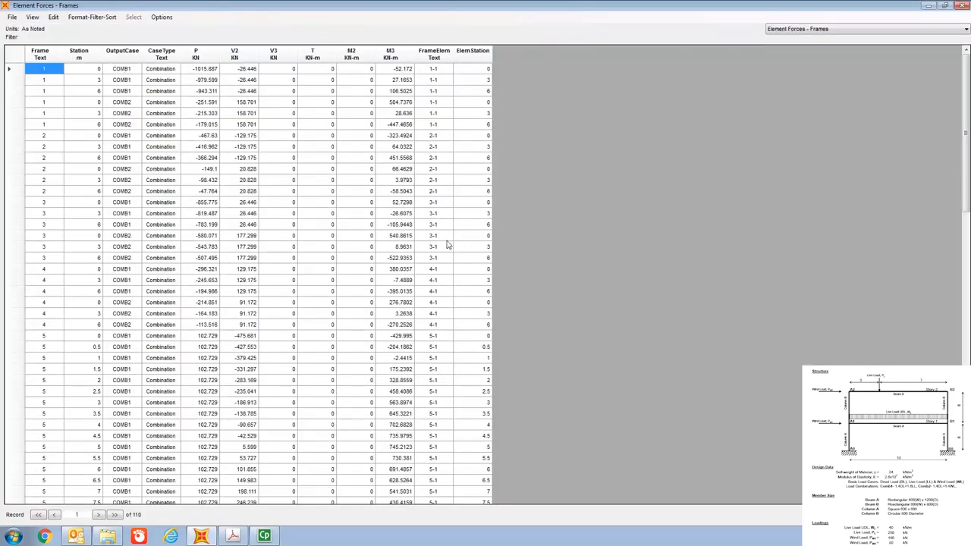
# Review the Joint Displacements and Joint Reactions tables, and return to the Element Forces - Frames table.
pyautogui.click(800, 33)
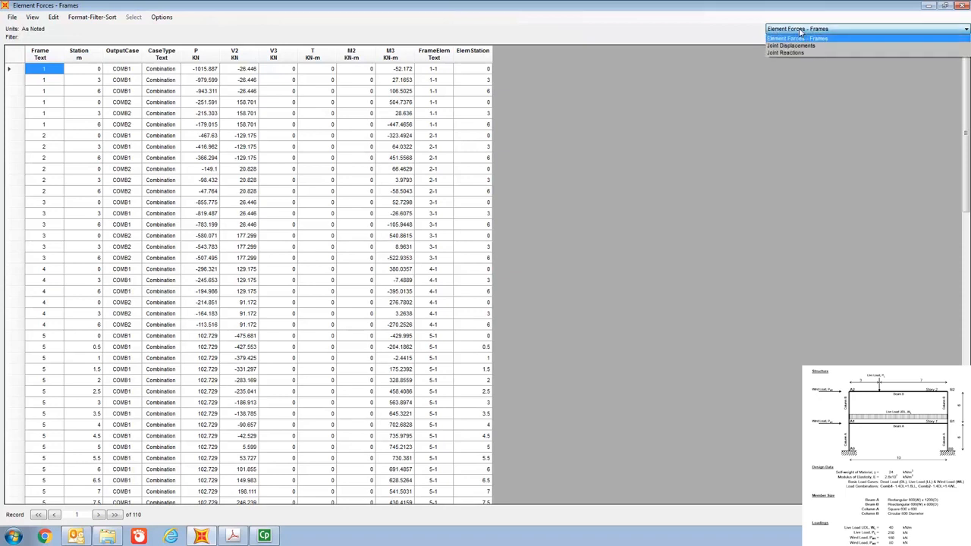
pyautogui.click(688, 83)
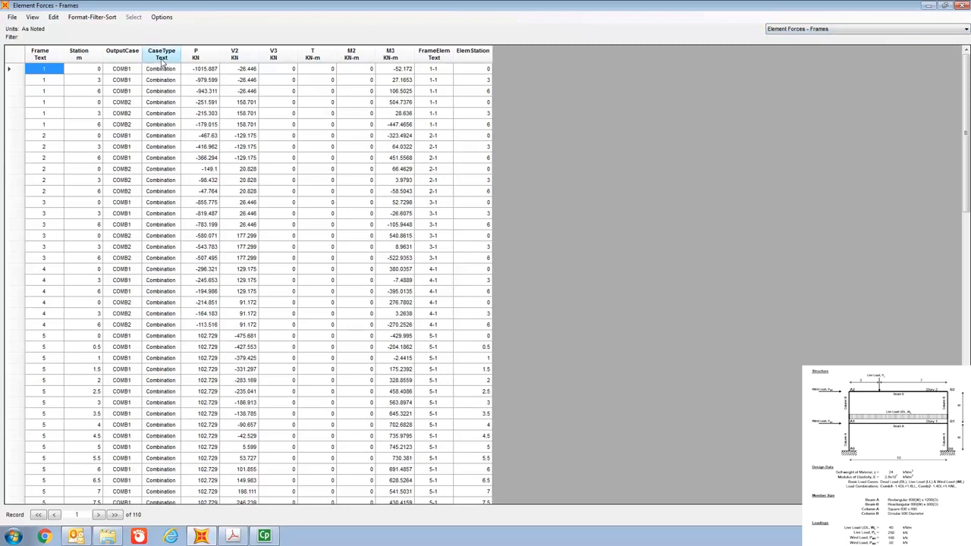
pyautogui.click(816, 31)
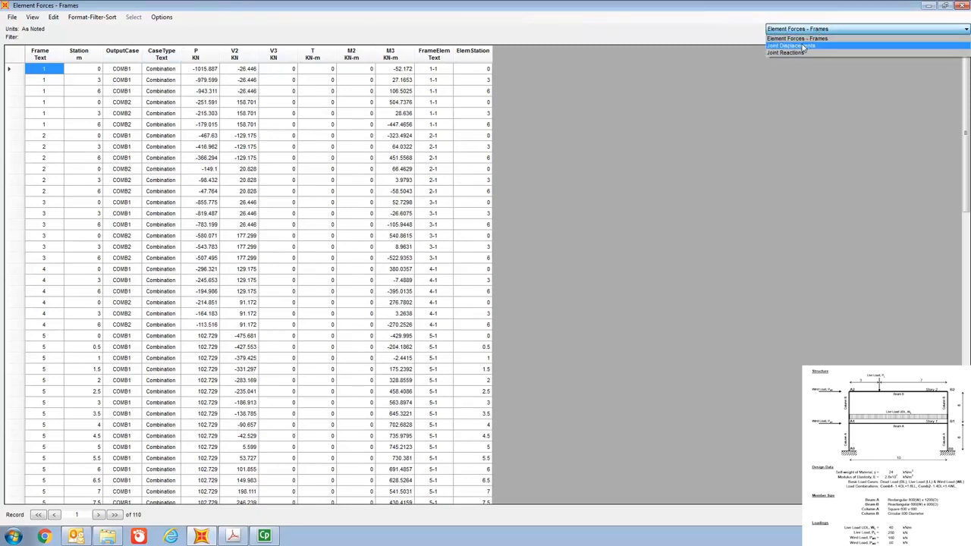
pyautogui.click(803, 43)
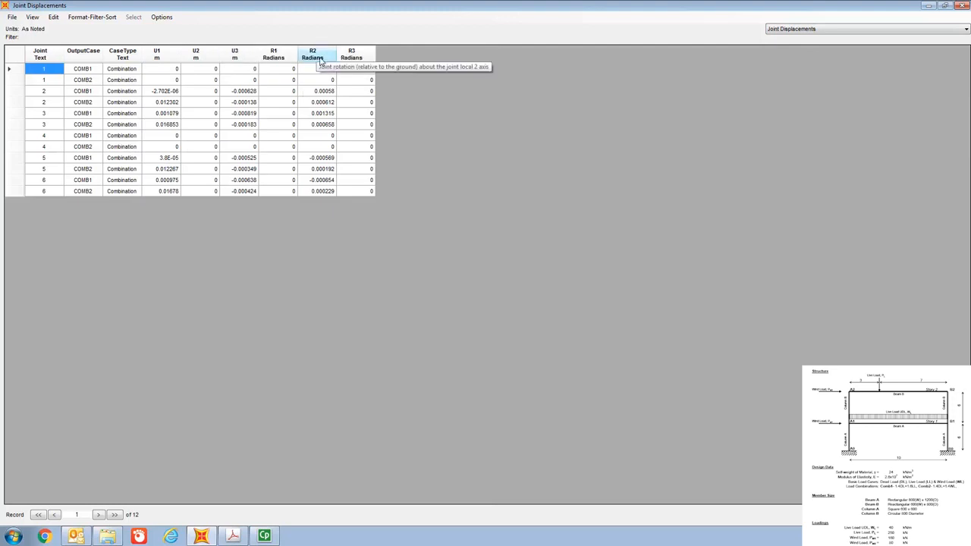
pyautogui.click(802, 32)
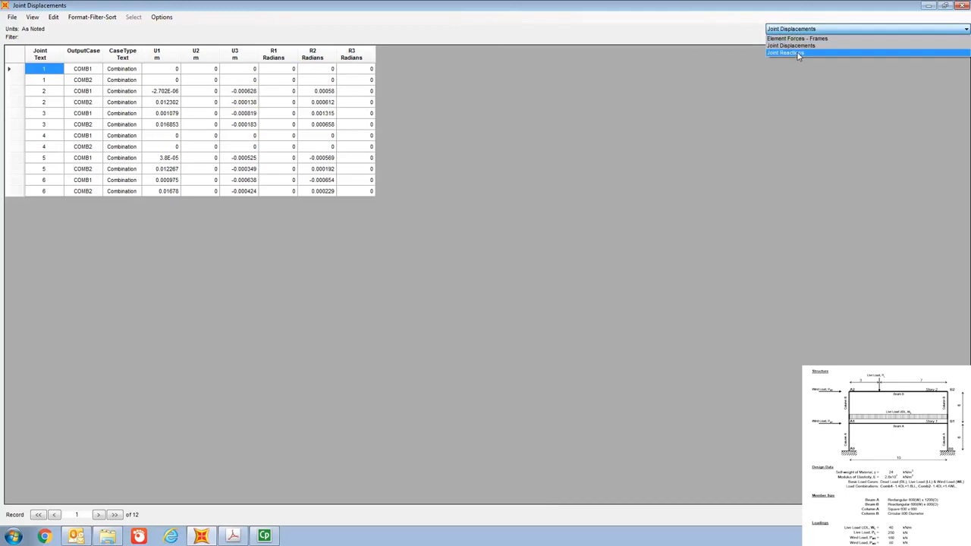
pyautogui.click(798, 54)
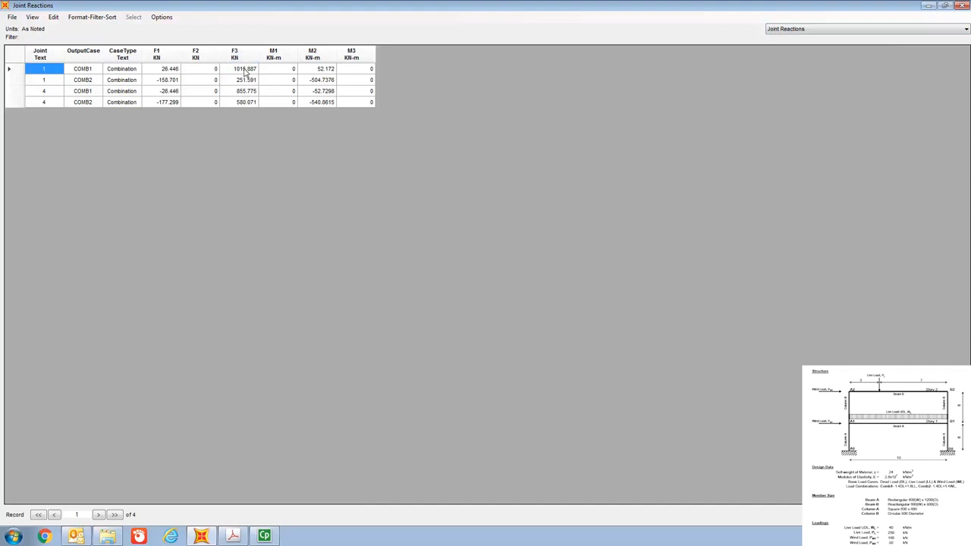
pyautogui.click(845, 29)
pyautogui.click(836, 39)
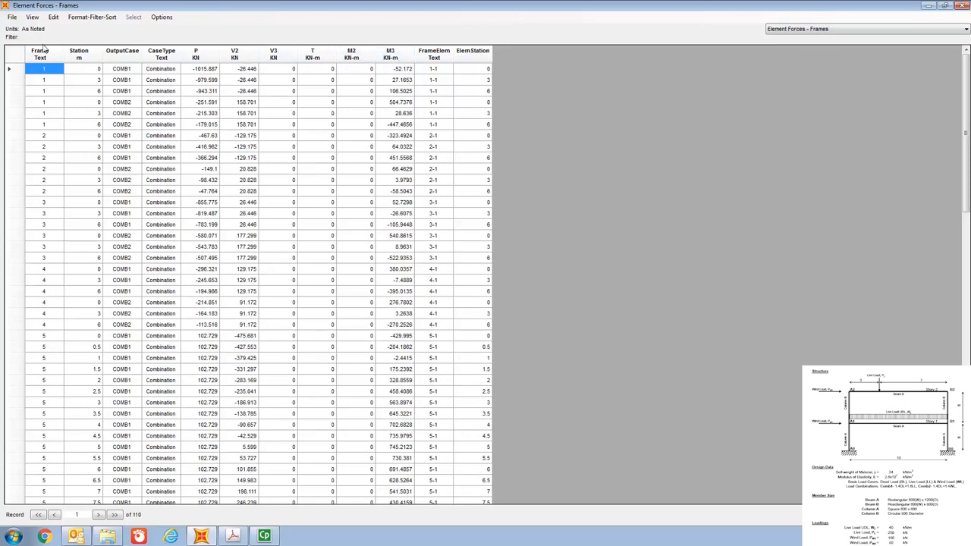
# Export all the displayed result tables to Excel.
pyautogui.click(13, 16)
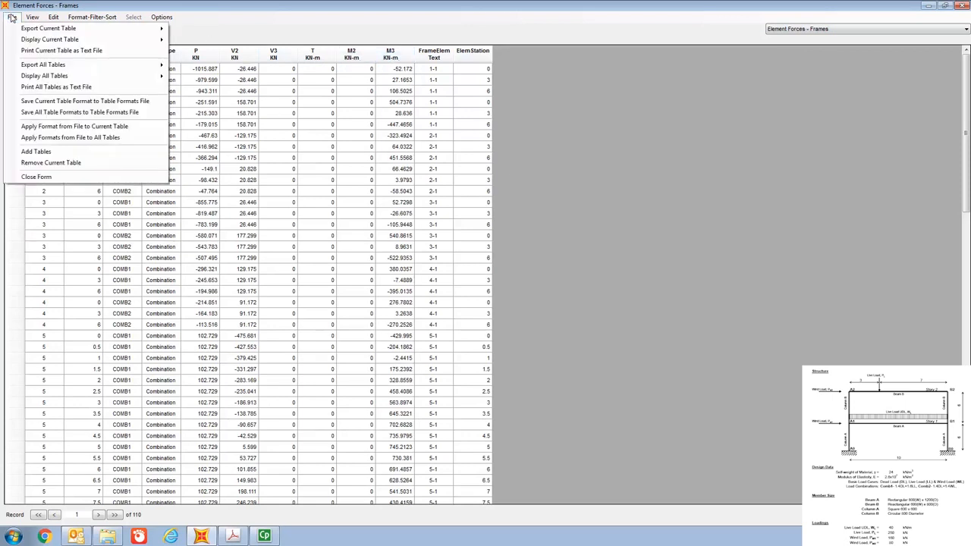
pyautogui.moveTo(32, 69)
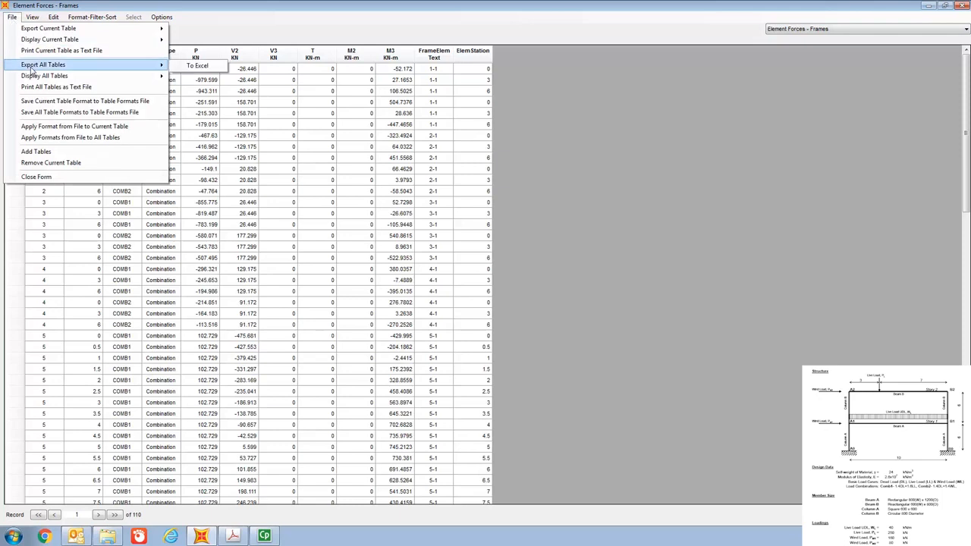
pyautogui.click(191, 67)
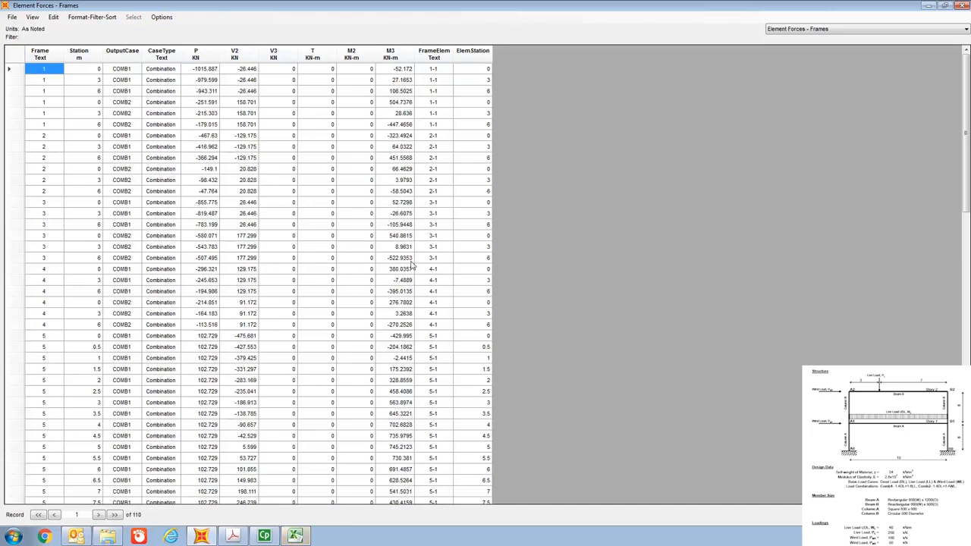
# Switch to the exported workbook in Excel, maximize it, and review the Joint Displacements and Joint Reactions sheets.
pyautogui.click(295, 536)
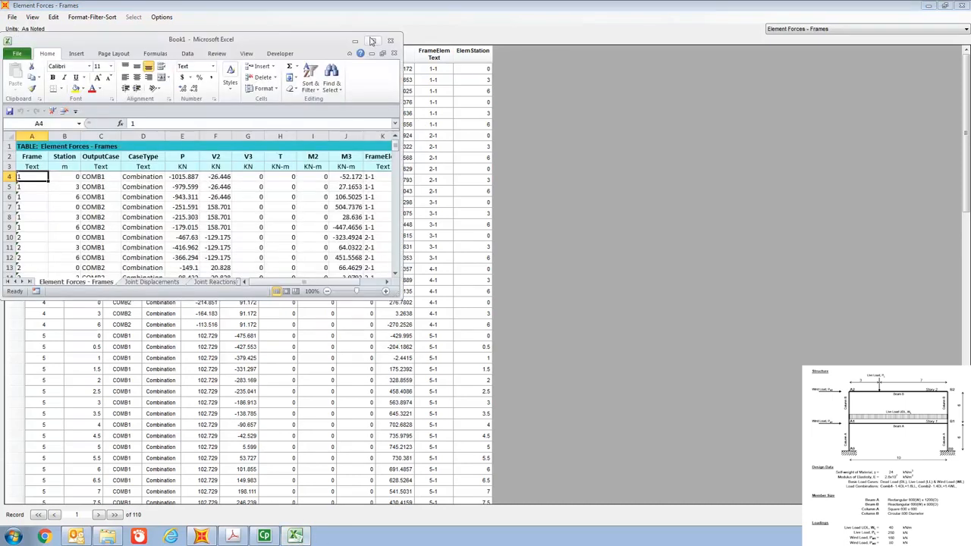
pyautogui.click(372, 42)
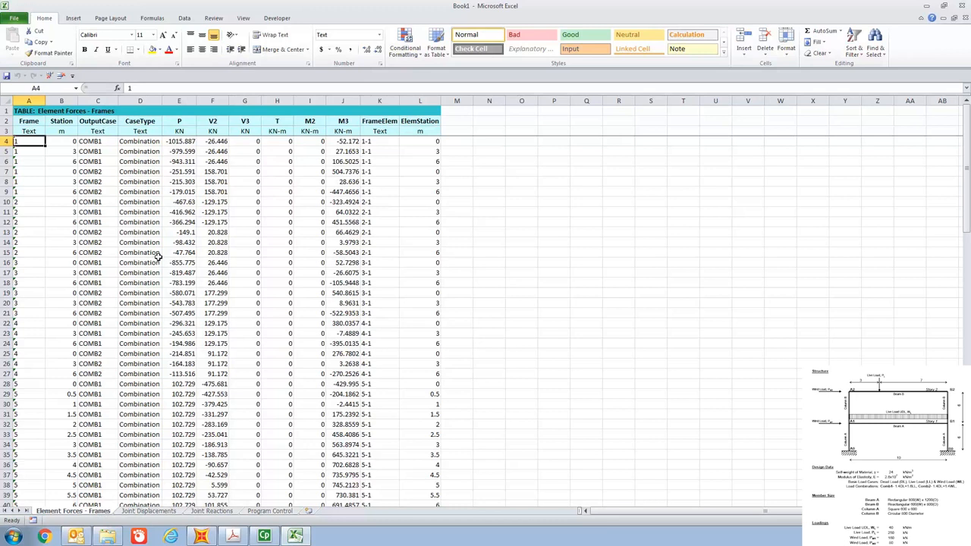
pyautogui.click(154, 514)
pyautogui.click(224, 453)
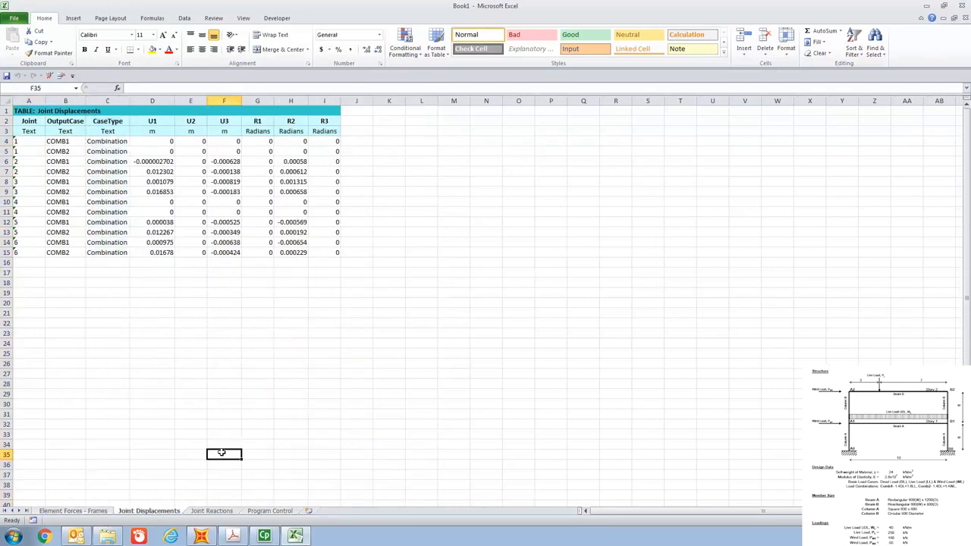
pyautogui.click(219, 512)
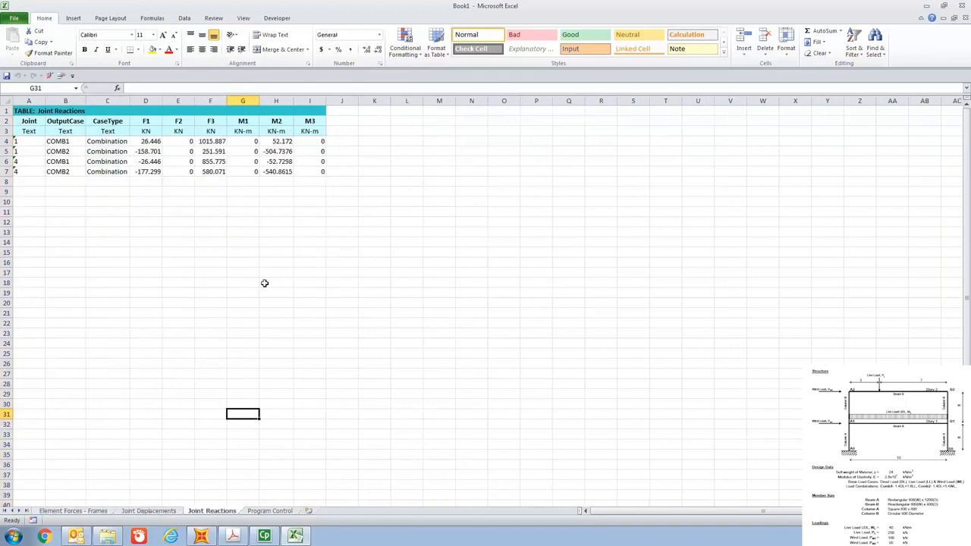
pyautogui.moveTo(266, 541)
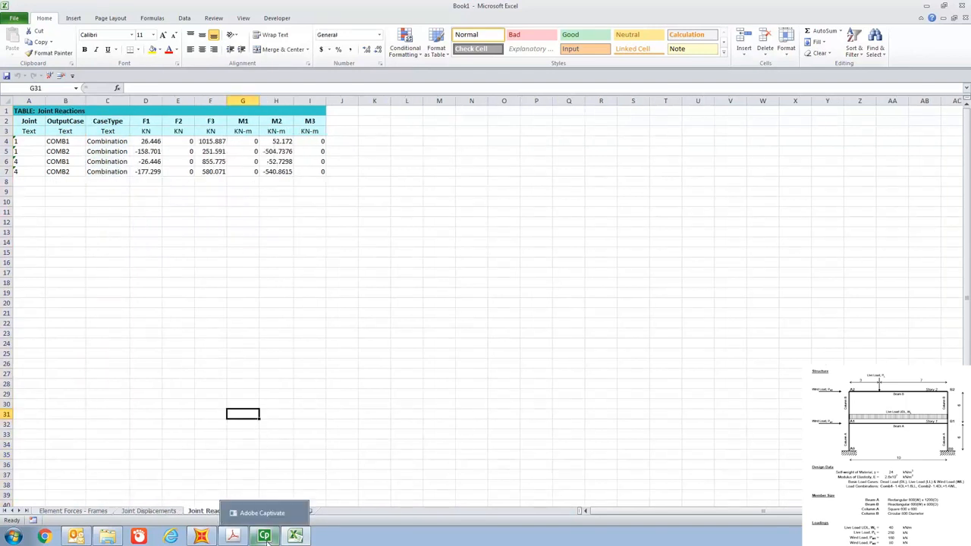